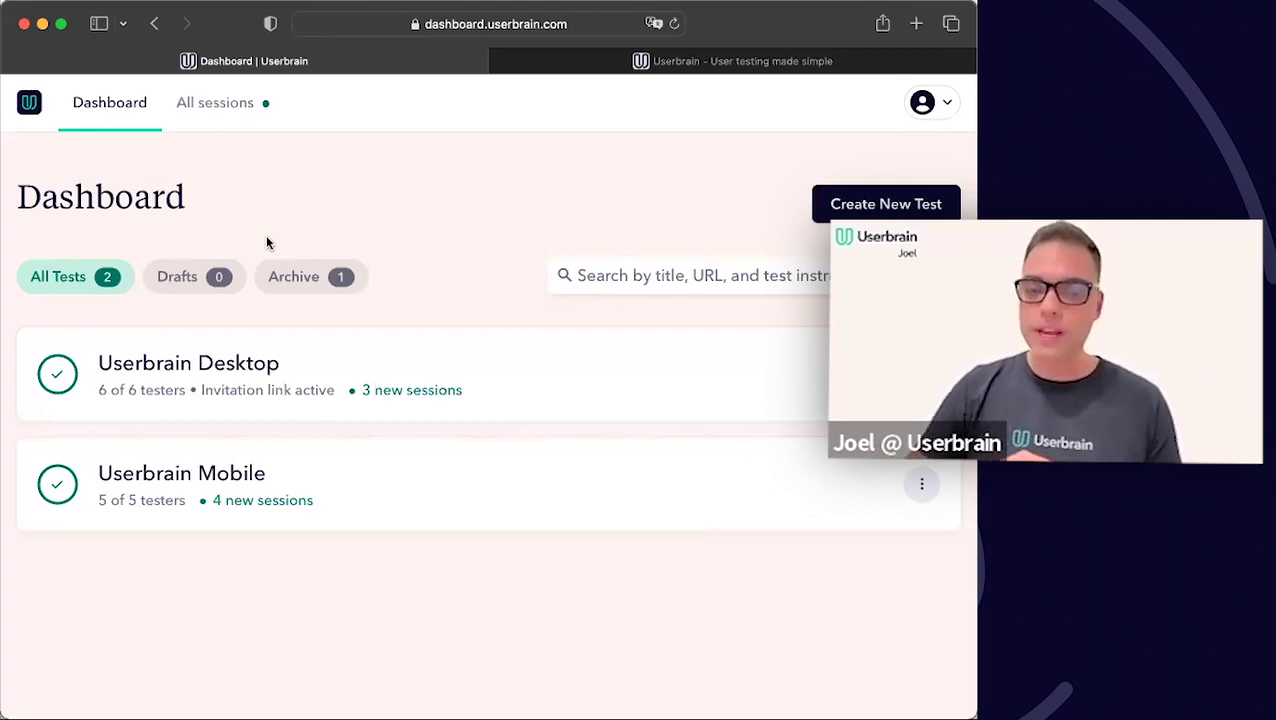
# Create a new test, enter 'Userbrain' as its Test Name, and place the cursor in Test URL.
pyautogui.click(888, 205)
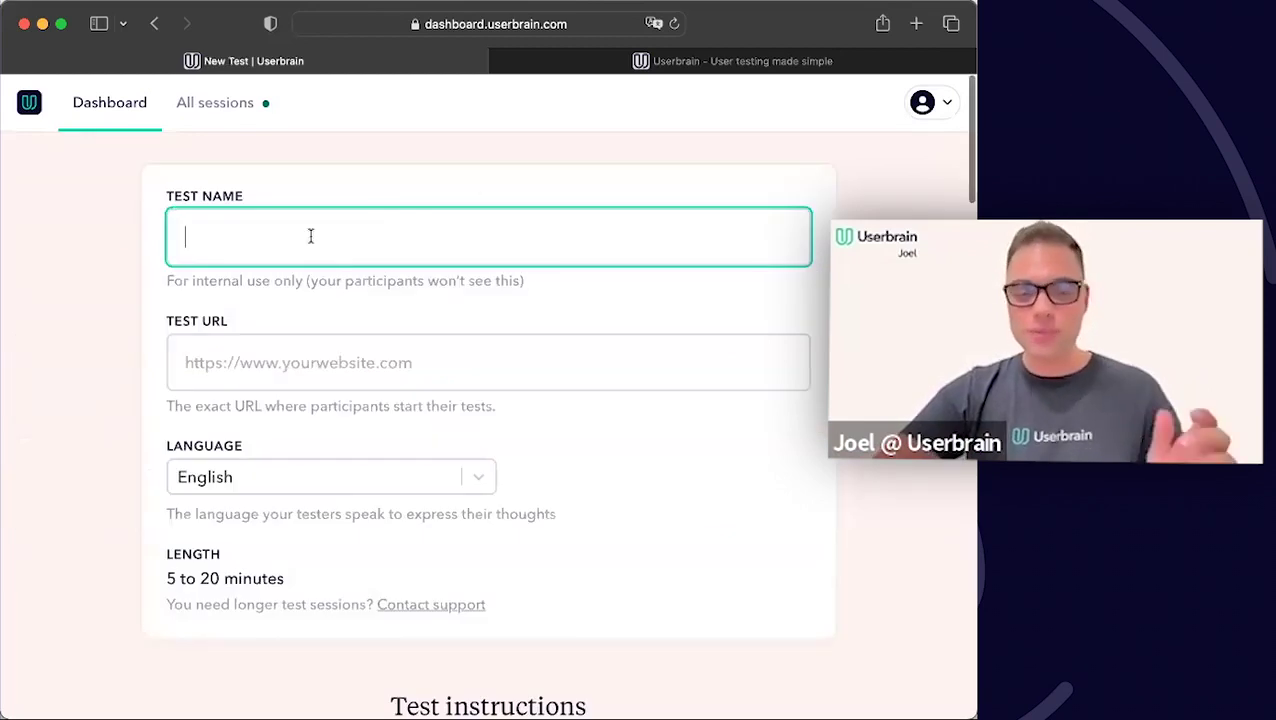
pyautogui.write('Userbrain')
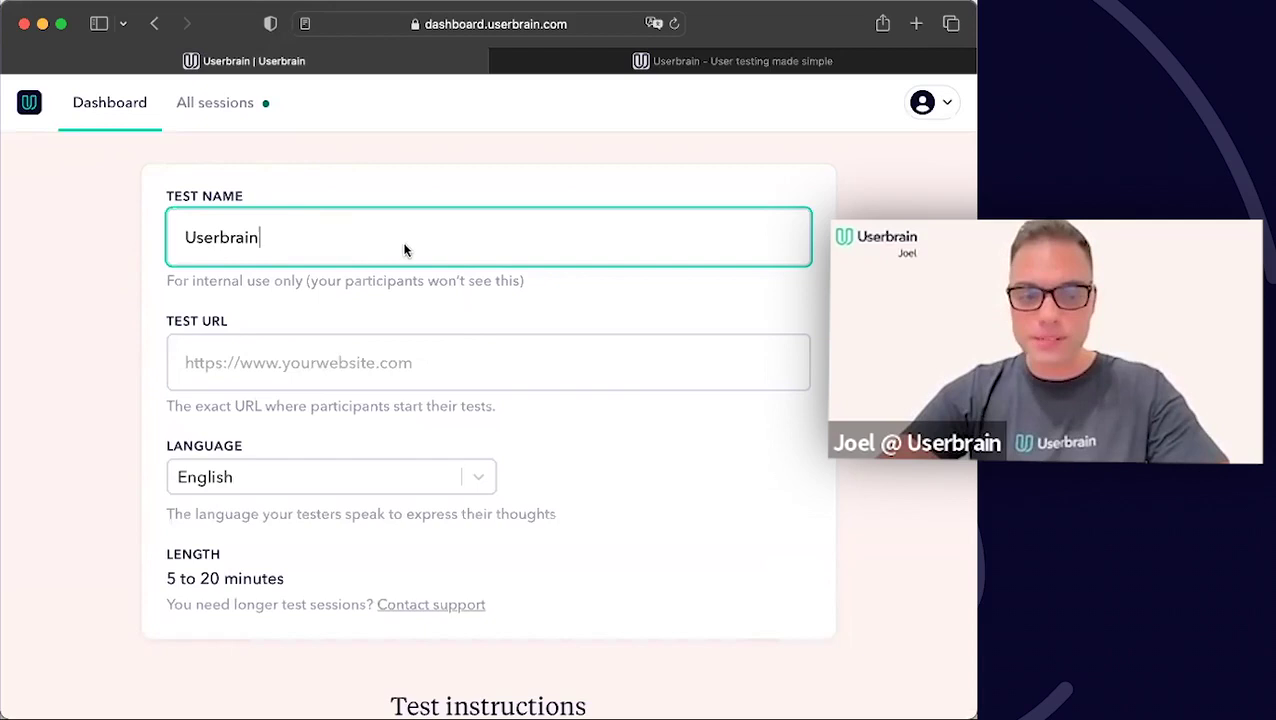
pyautogui.scroll(-1, 281, 210)
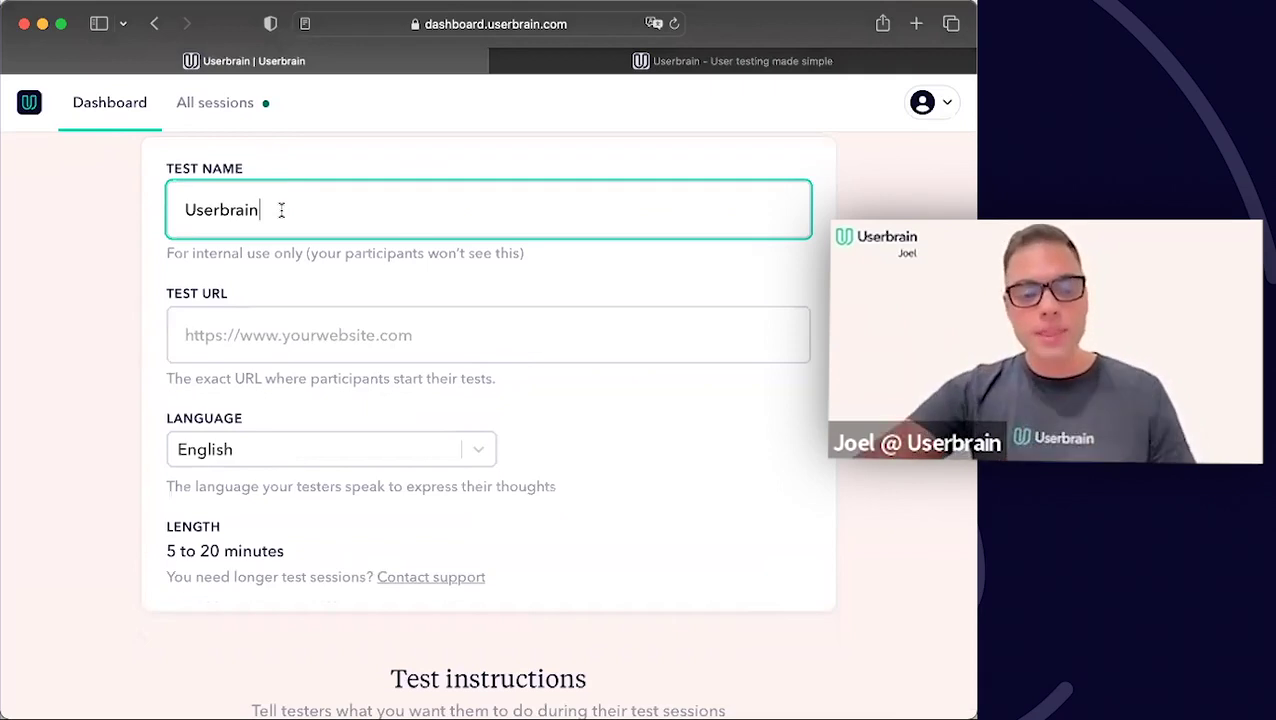
pyautogui.click(203, 337)
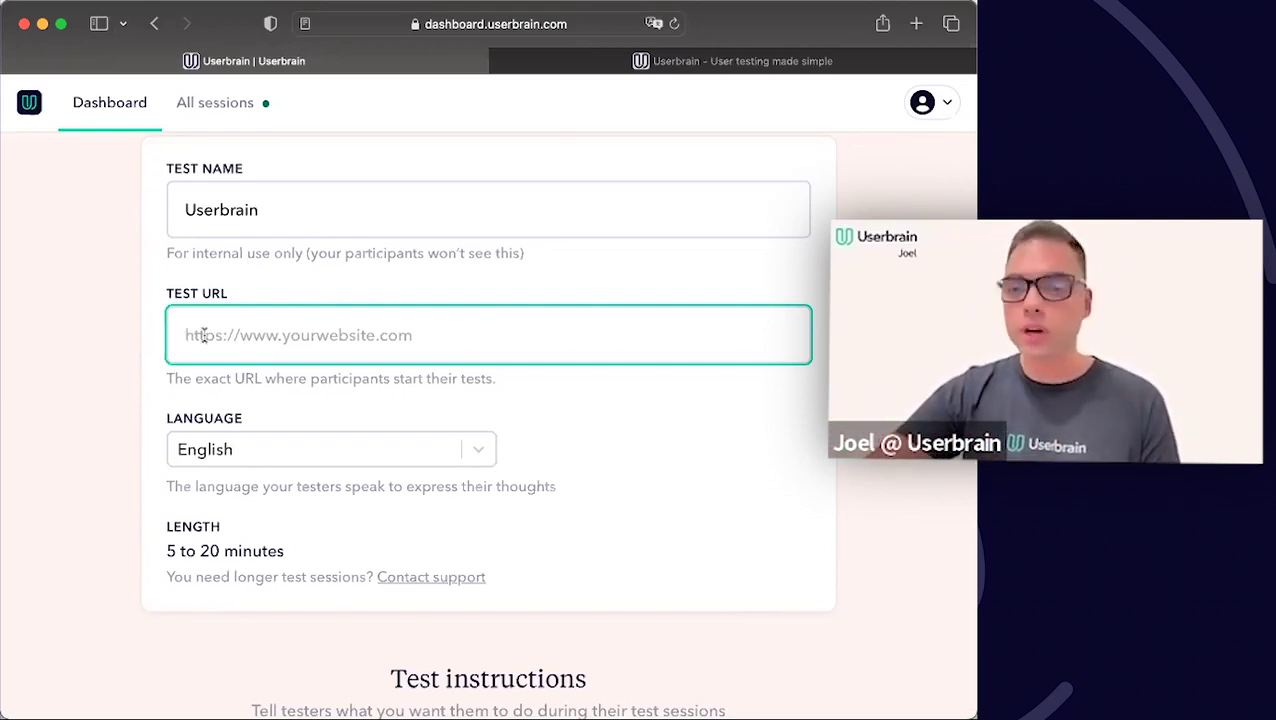
# Enter userbrain.com as the test URL and scroll down to the Task instructions block.
pyautogui.scroll(-1, 204, 340)
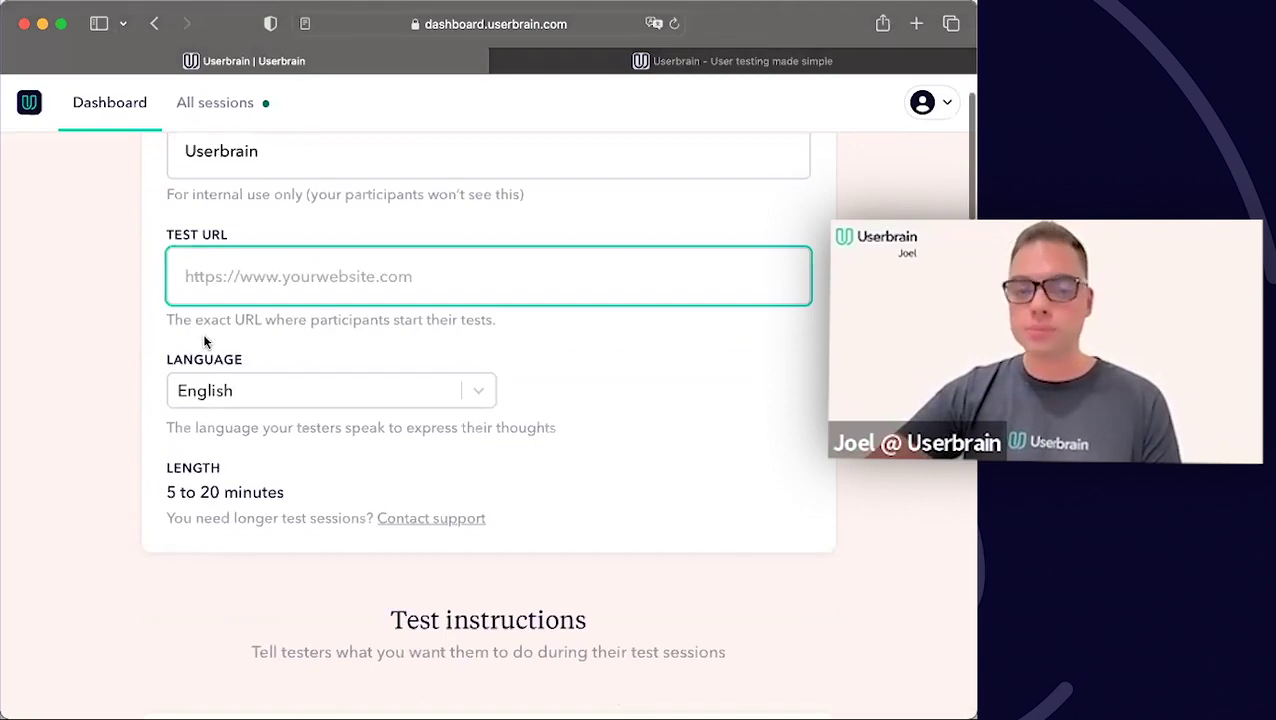
pyautogui.scroll(-1, 204, 341)
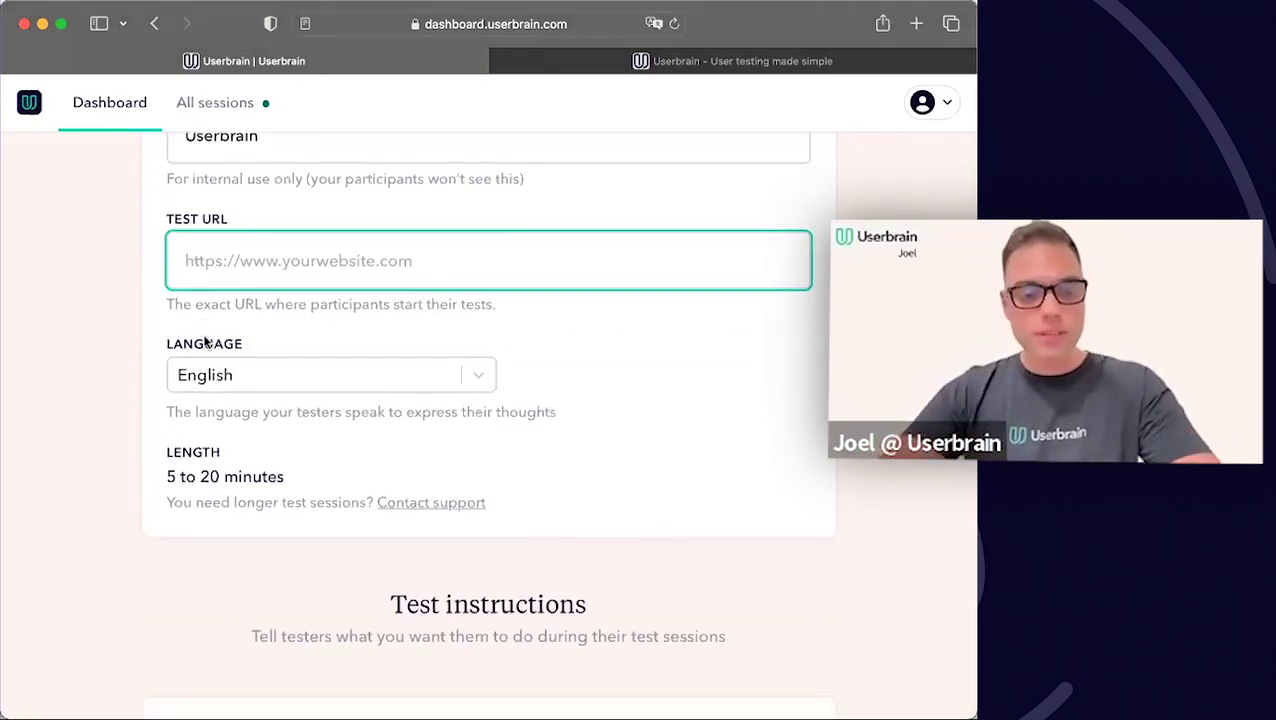
pyautogui.write('us')
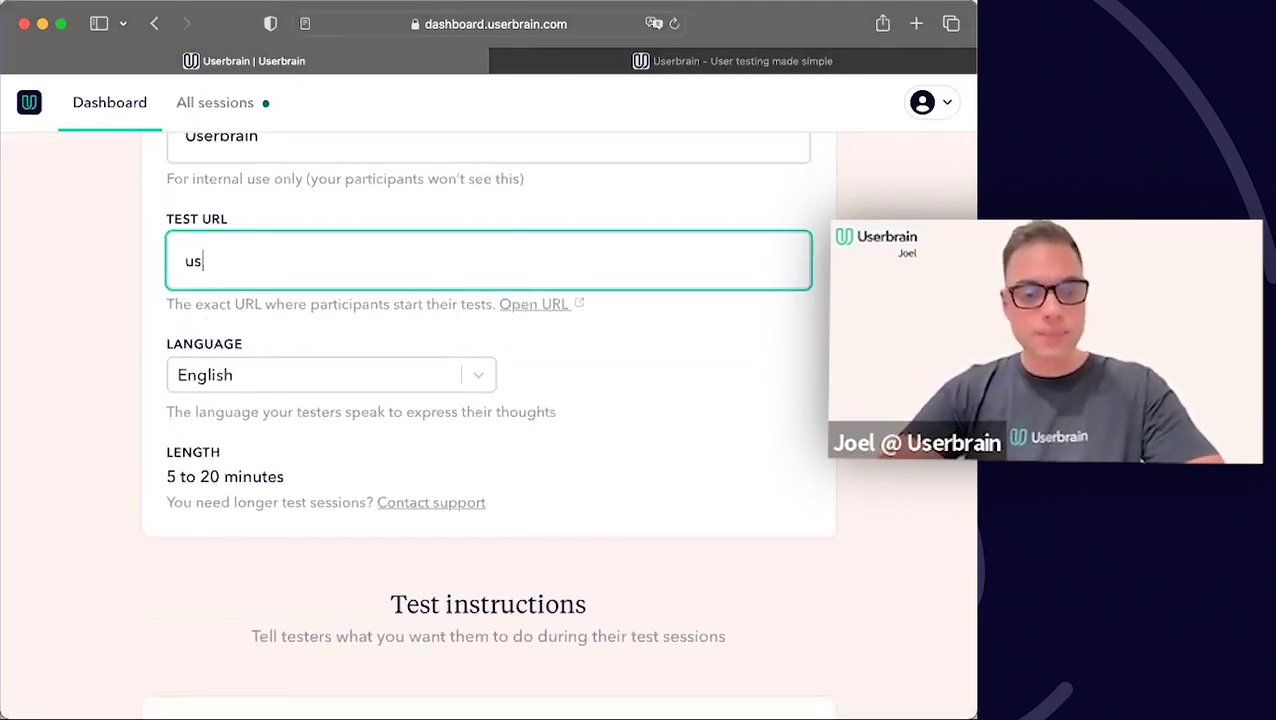
pyautogui.write('erbrain.com')
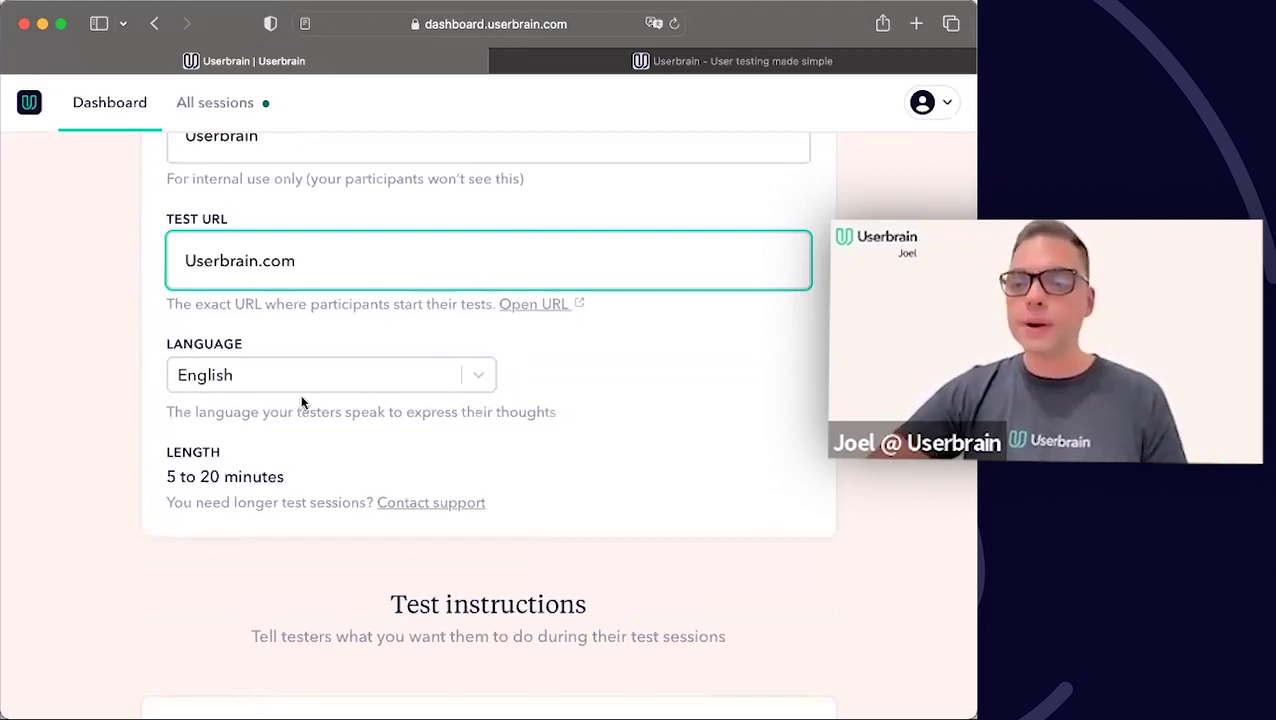
pyautogui.scroll(-1, 302, 401)
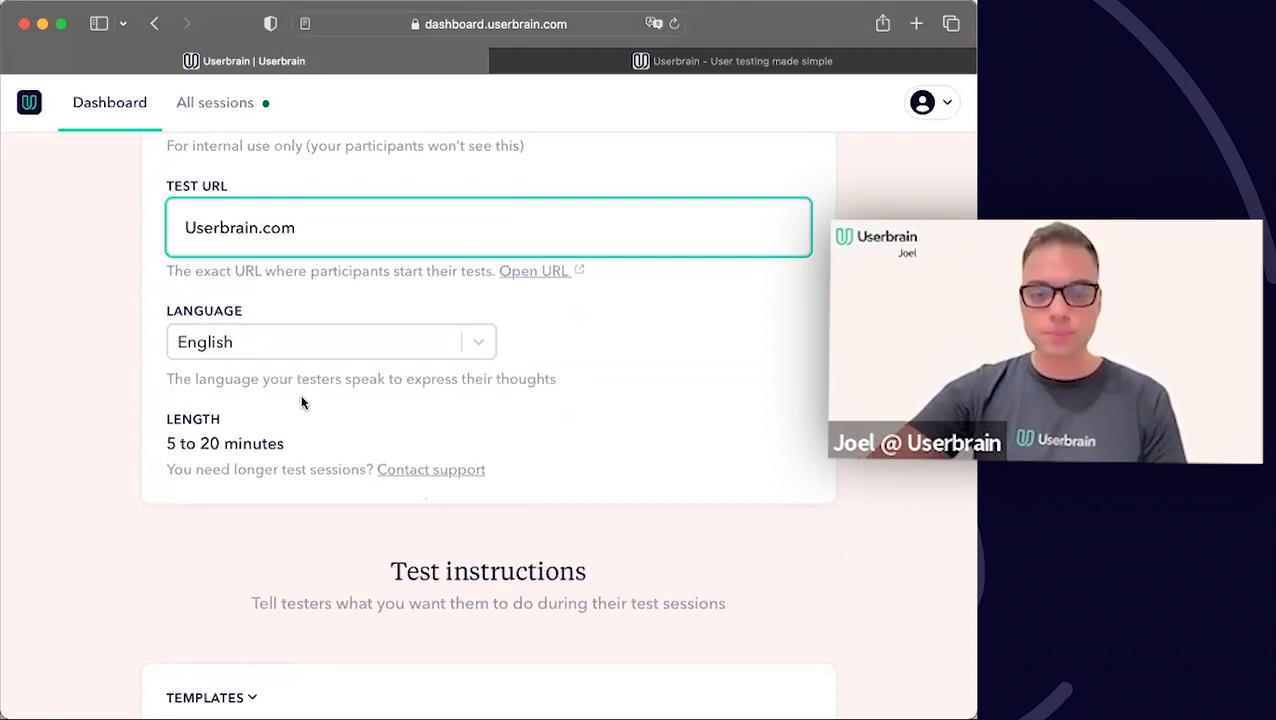
pyautogui.scroll(-10, 302, 401)
pyautogui.scroll(-1, 302, 401)
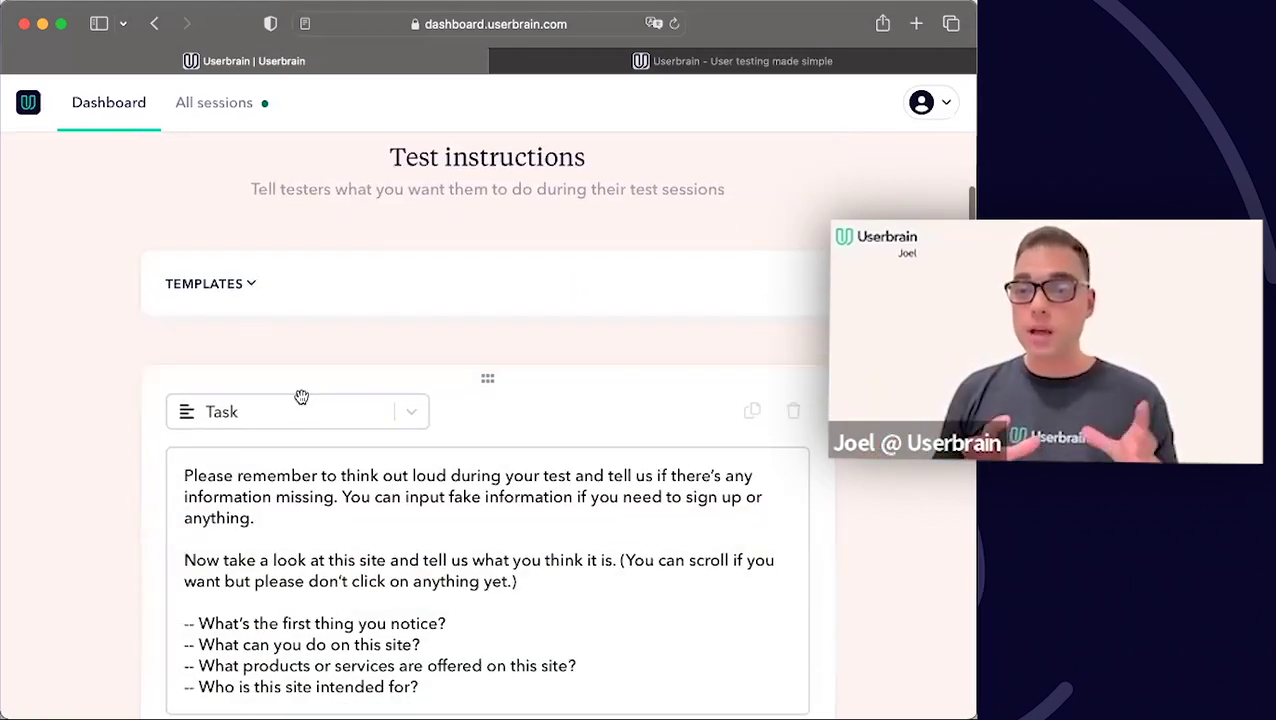
pyautogui.scroll(1, 302, 397)
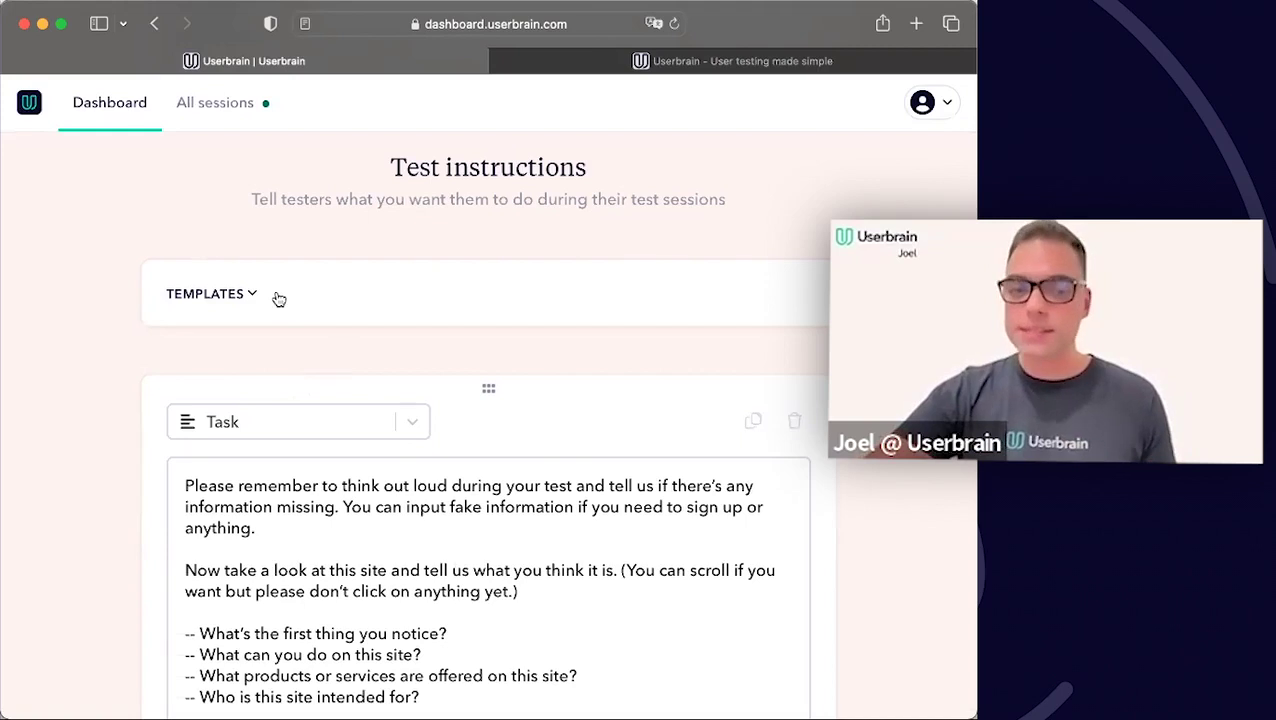
# Expand the Default, E-commerce, Booking, SaaS site and Company site instruction templates and review them.
pyautogui.click(243, 297)
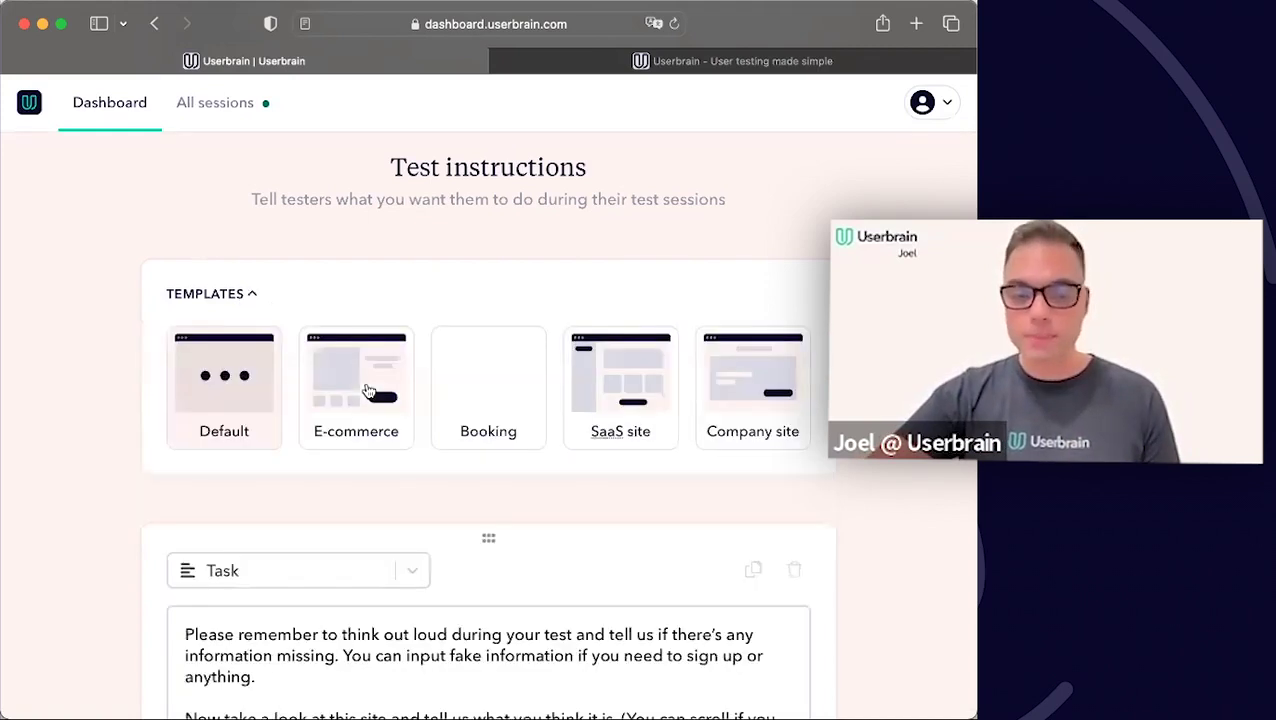
pyautogui.scroll(-2, 808, 415)
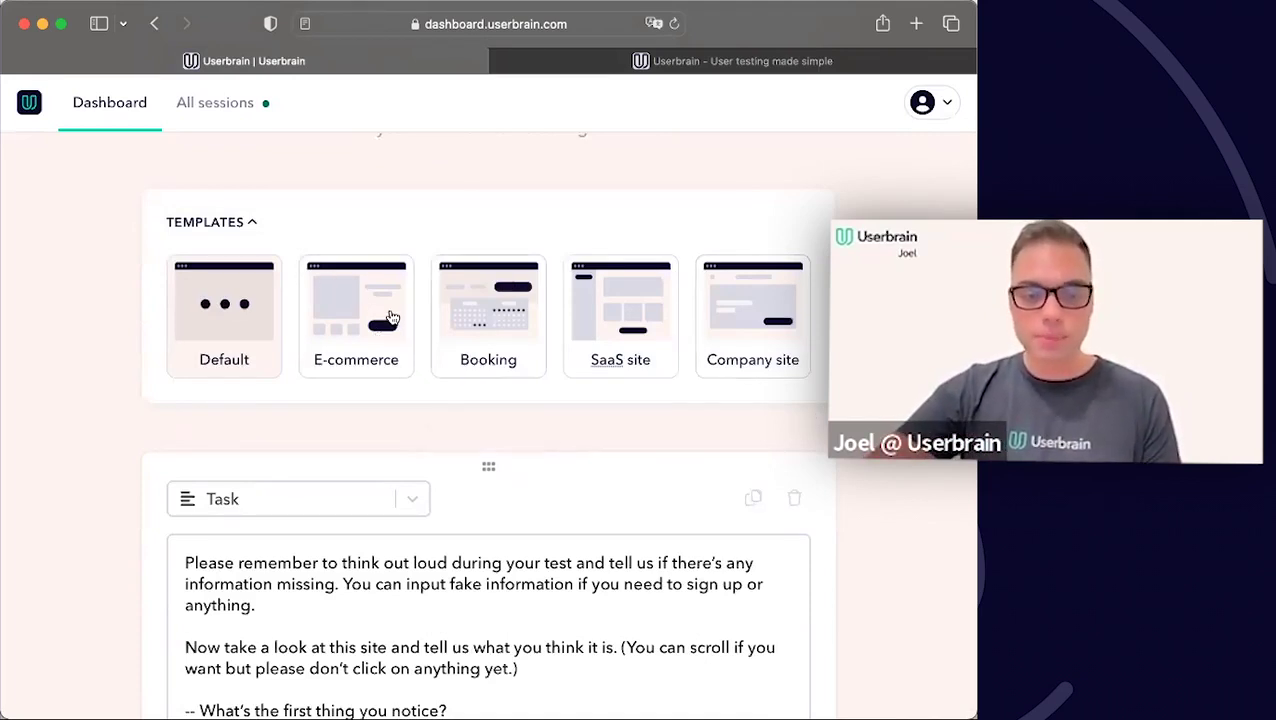
pyautogui.moveTo(484, 423)
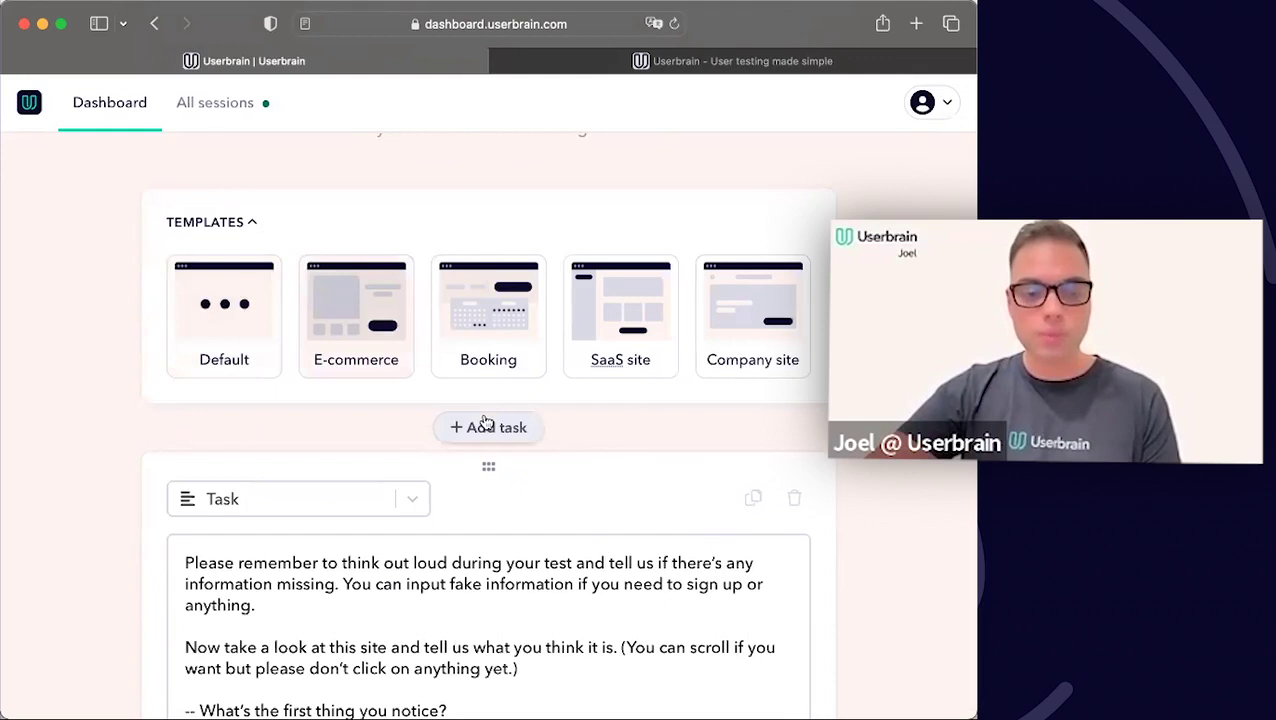
pyautogui.scroll(-5, 484, 423)
pyautogui.scroll(-1, 483, 418)
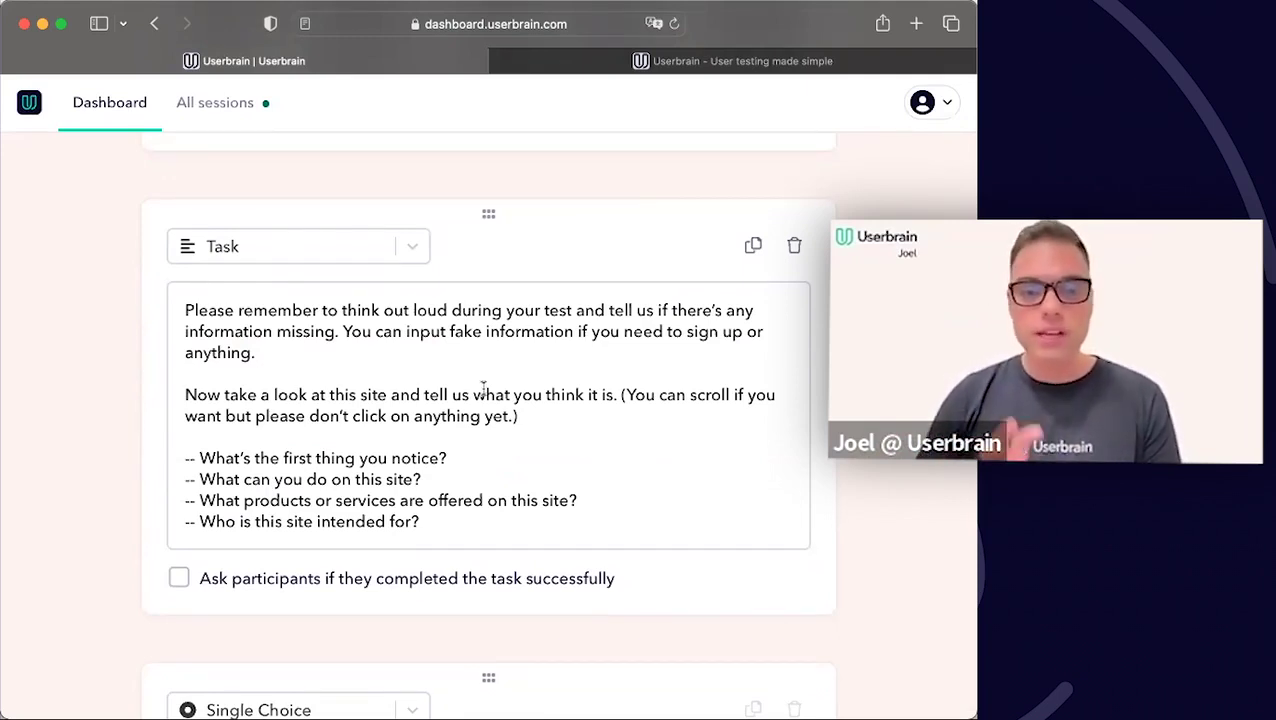
pyautogui.scroll(1, 483, 388)
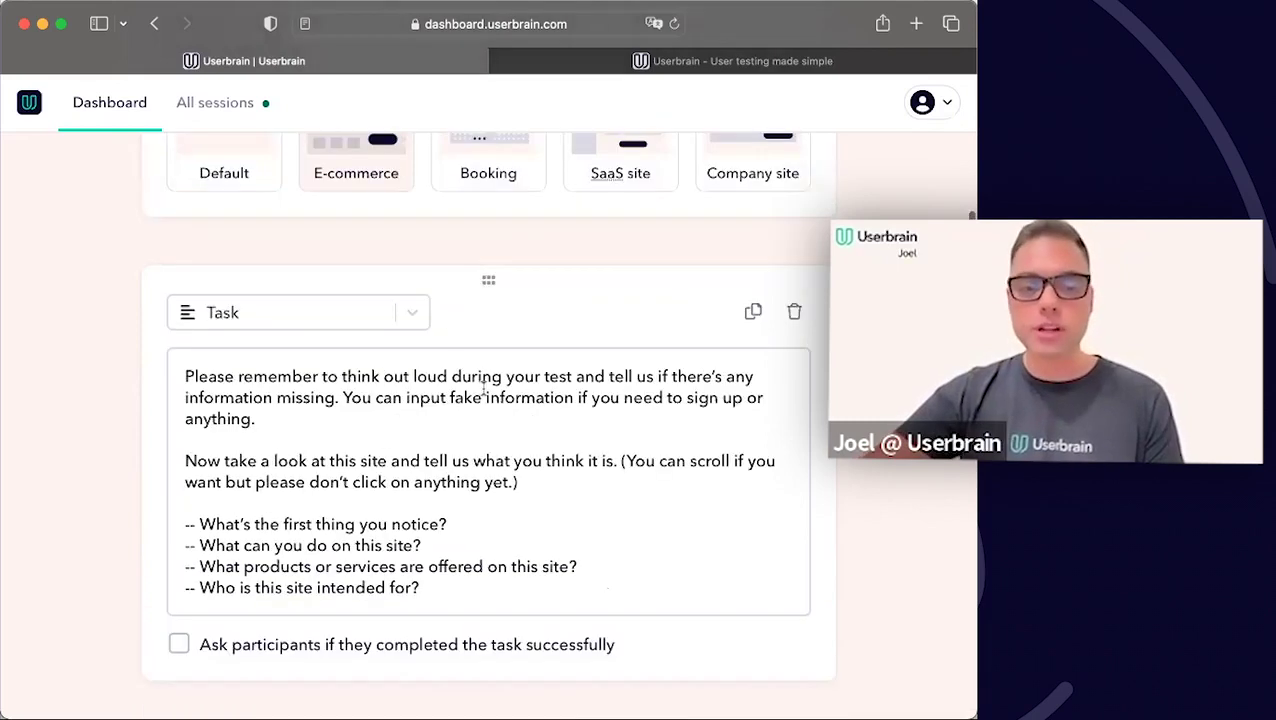
pyautogui.scroll(2, 446, 328)
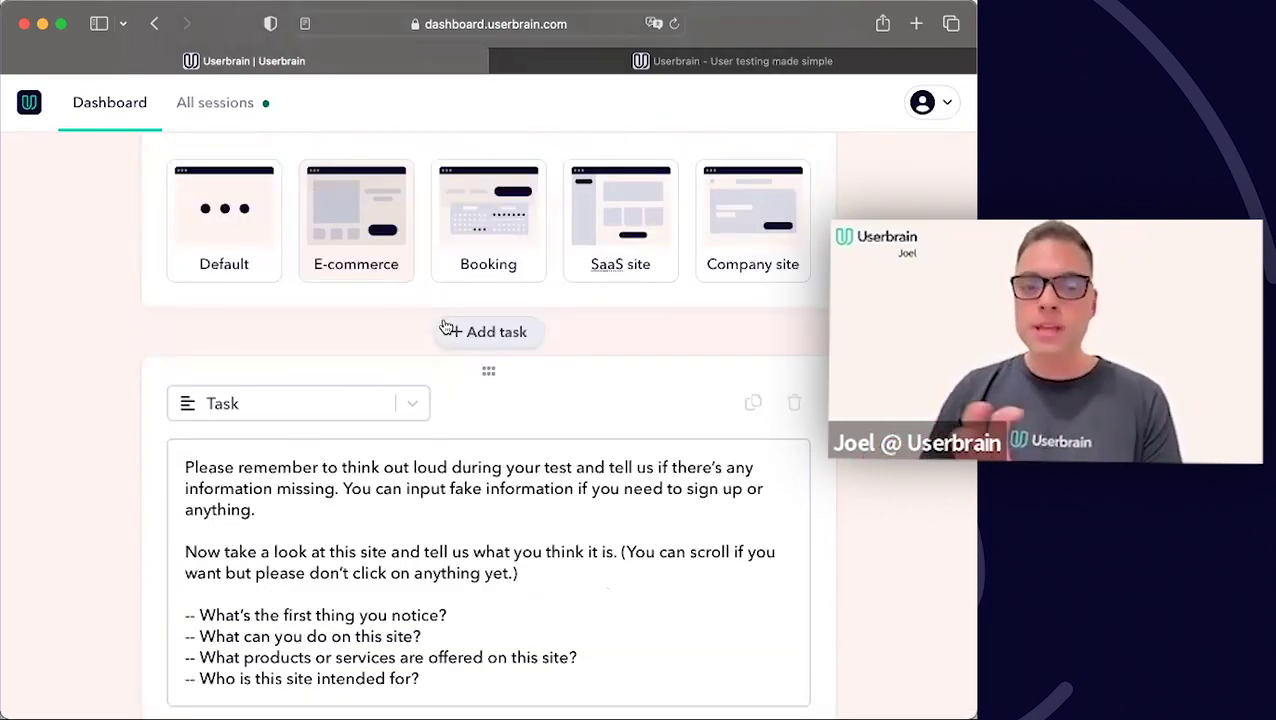
pyautogui.scroll(-2, 445, 563)
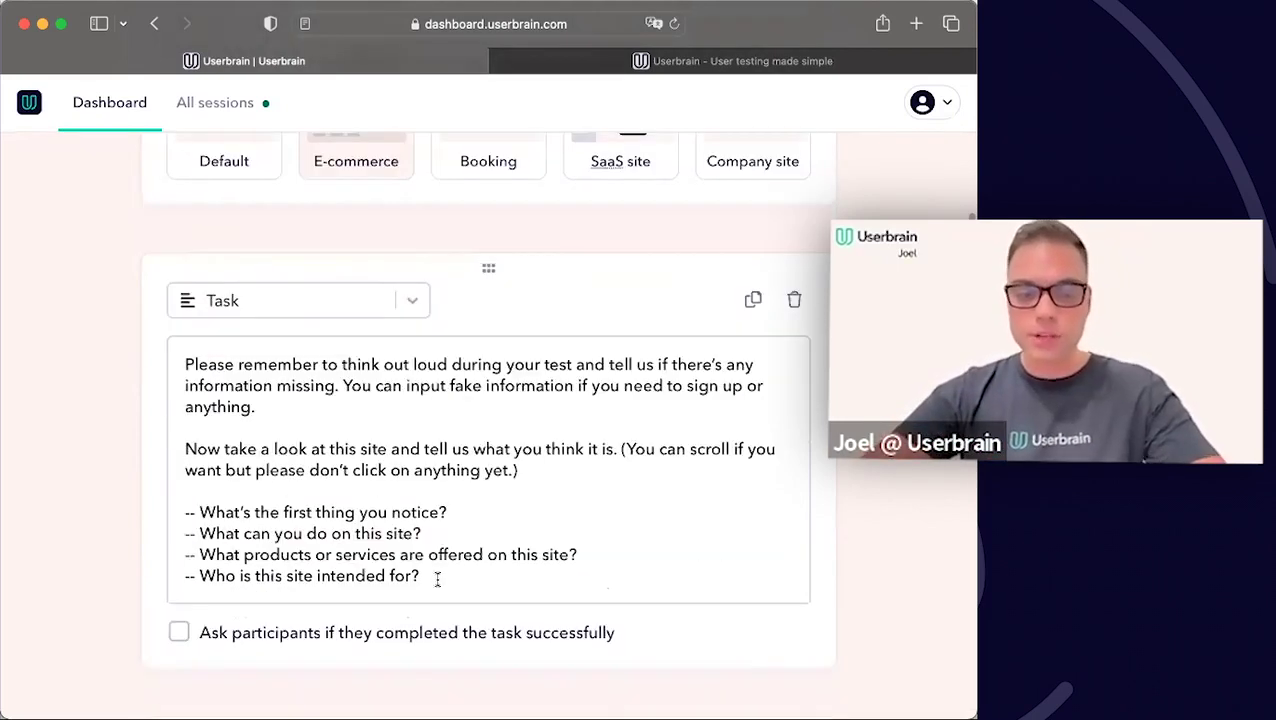
pyautogui.click(172, 342)
pyautogui.press('super+a')
pyautogui.press('super+c')
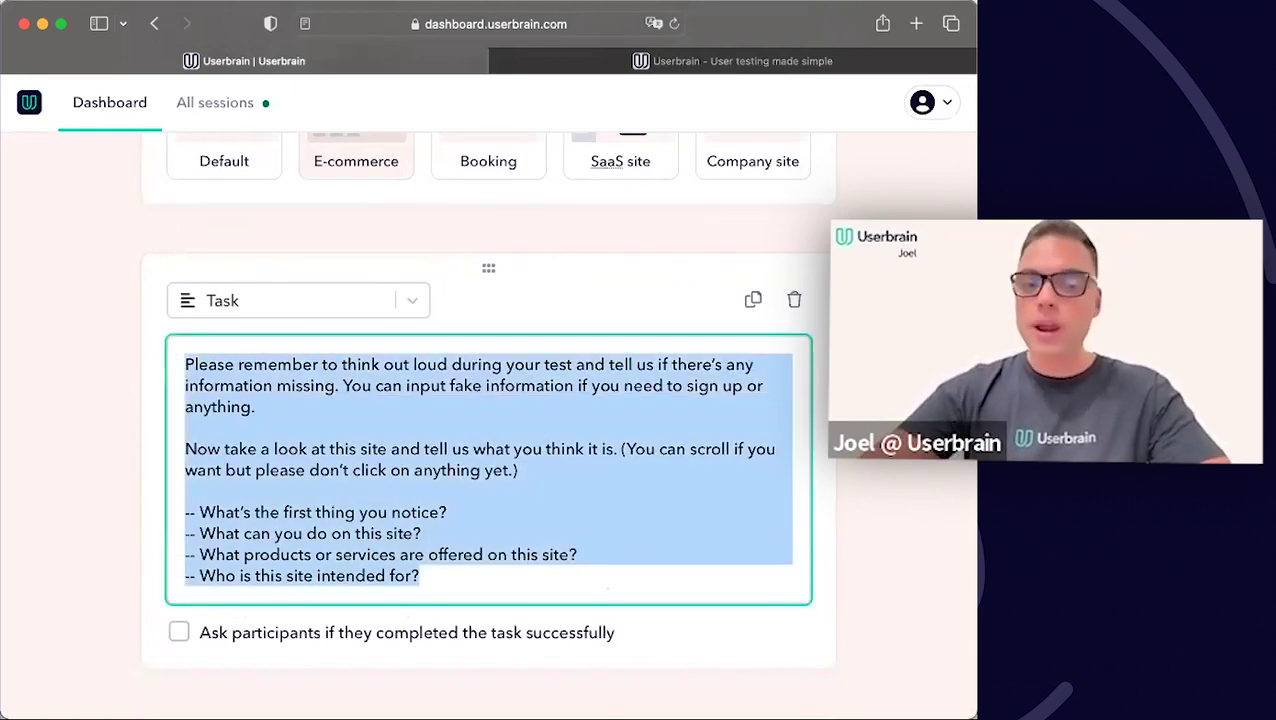
pyautogui.write('xyz')
pyautogui.press('BackSpace')
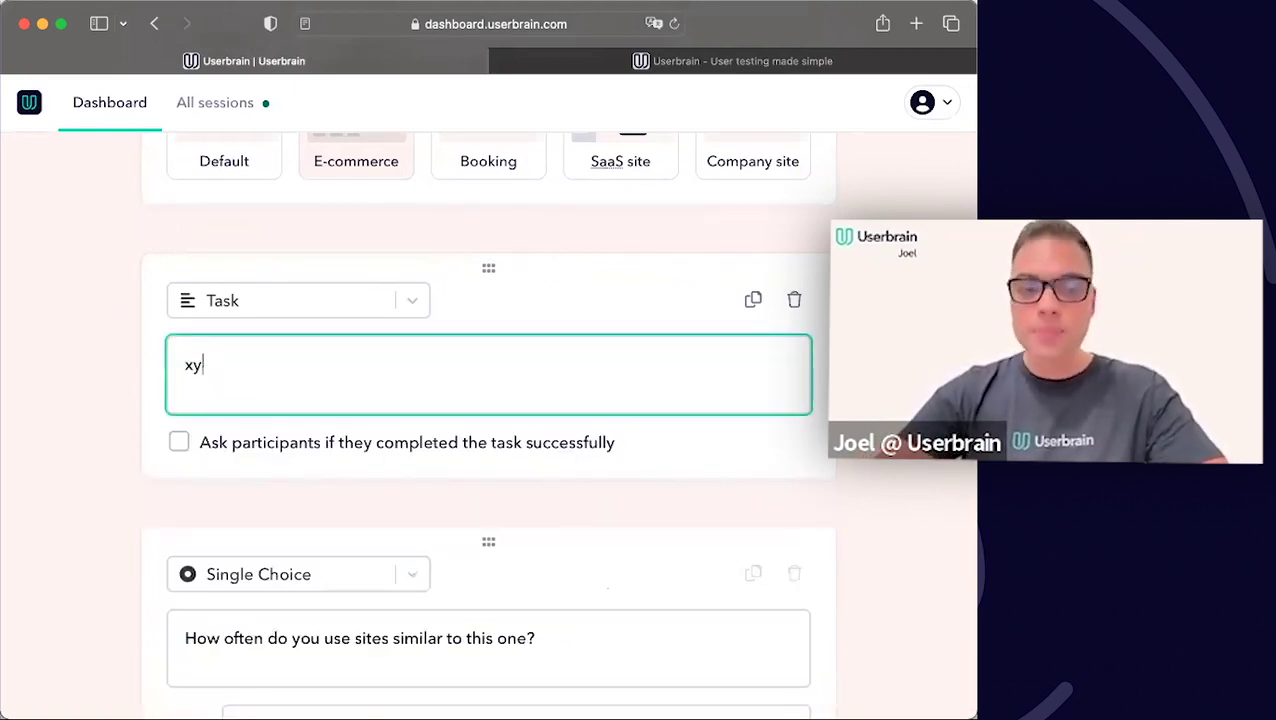
pyautogui.press('BackSpace')
pyautogui.press('BackSpace')
pyautogui.scroll(1, 495, 217)
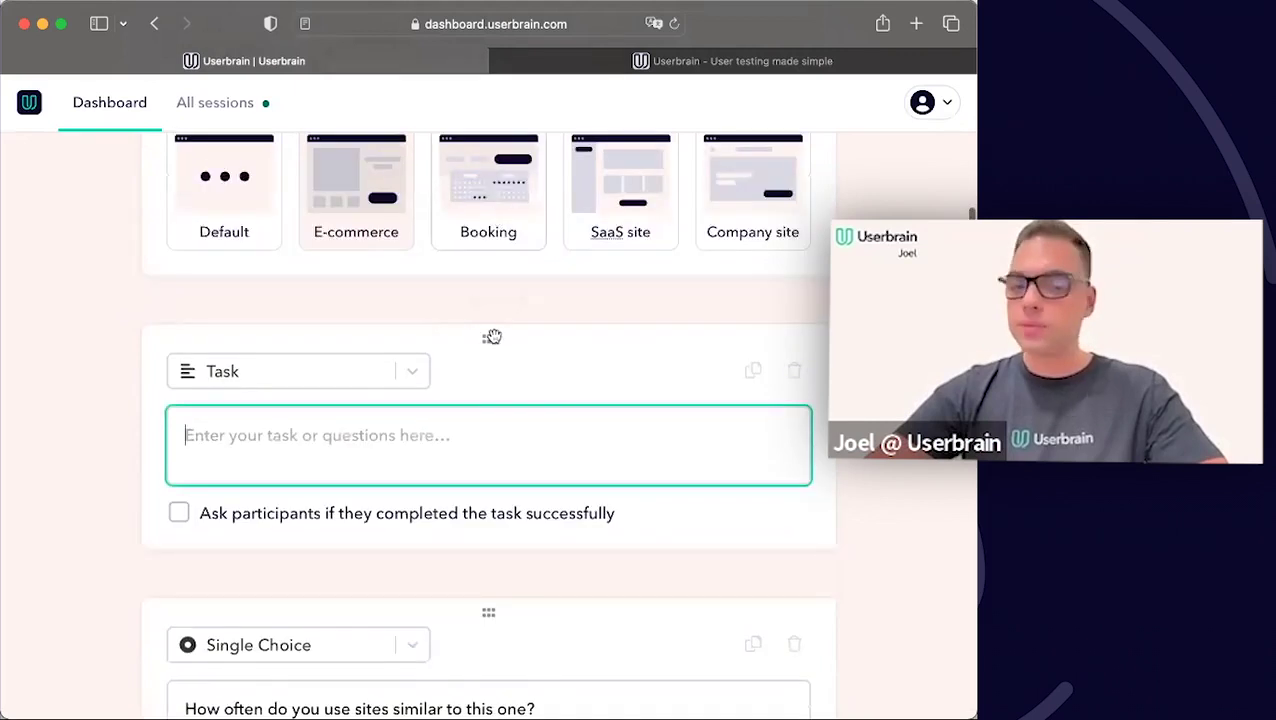
pyautogui.press('super+v')
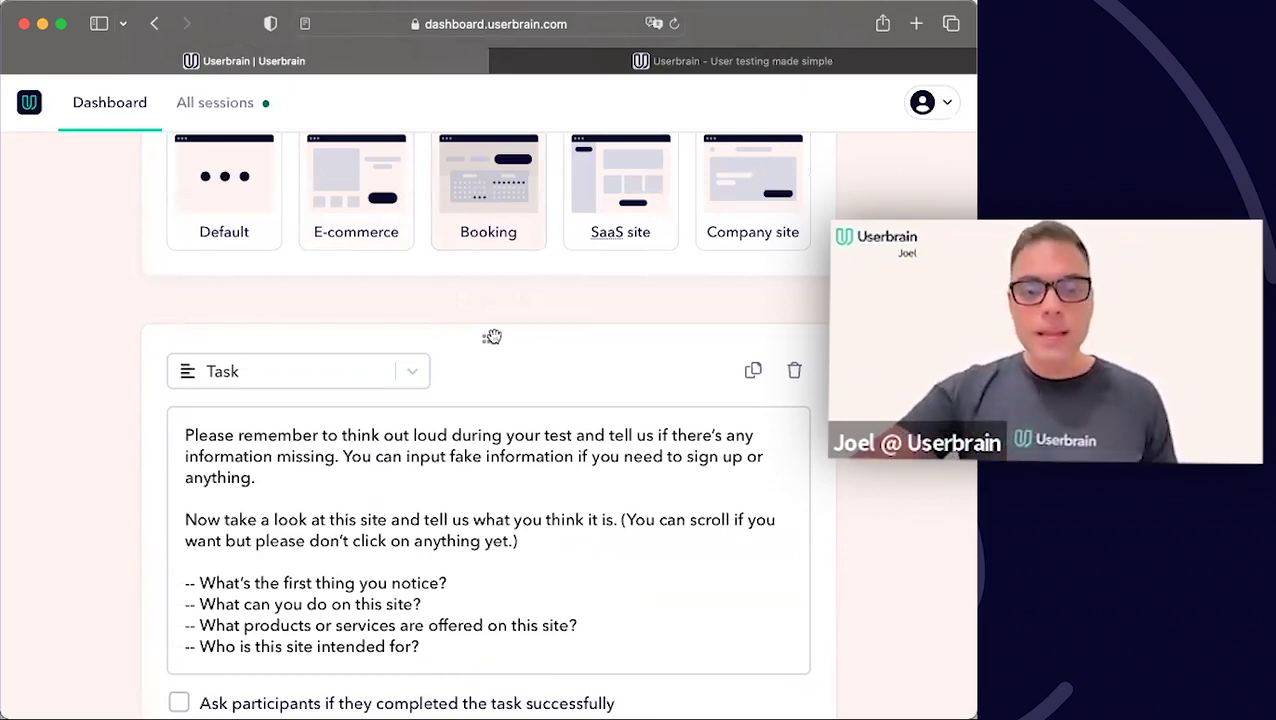
pyautogui.scroll(-1, 493, 340)
pyautogui.scroll(-3, 494, 342)
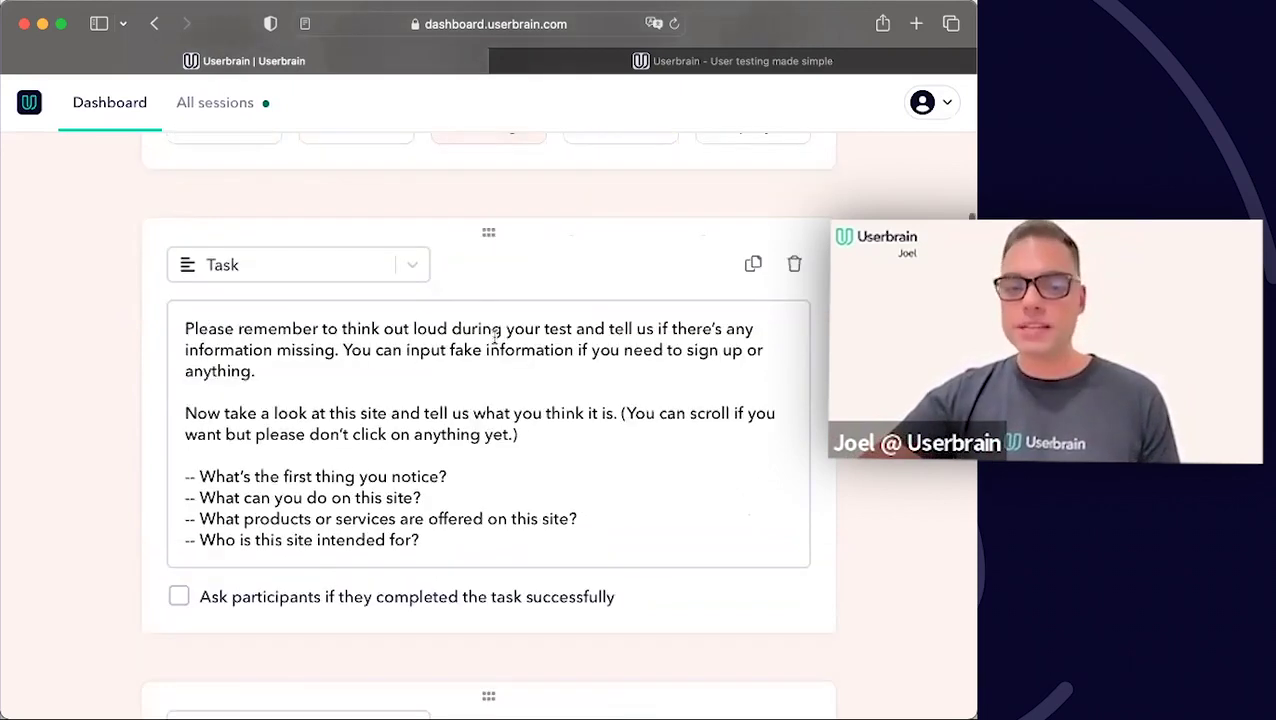
pyautogui.scroll(-2, 494, 340)
pyautogui.scroll(-1, 415, 347)
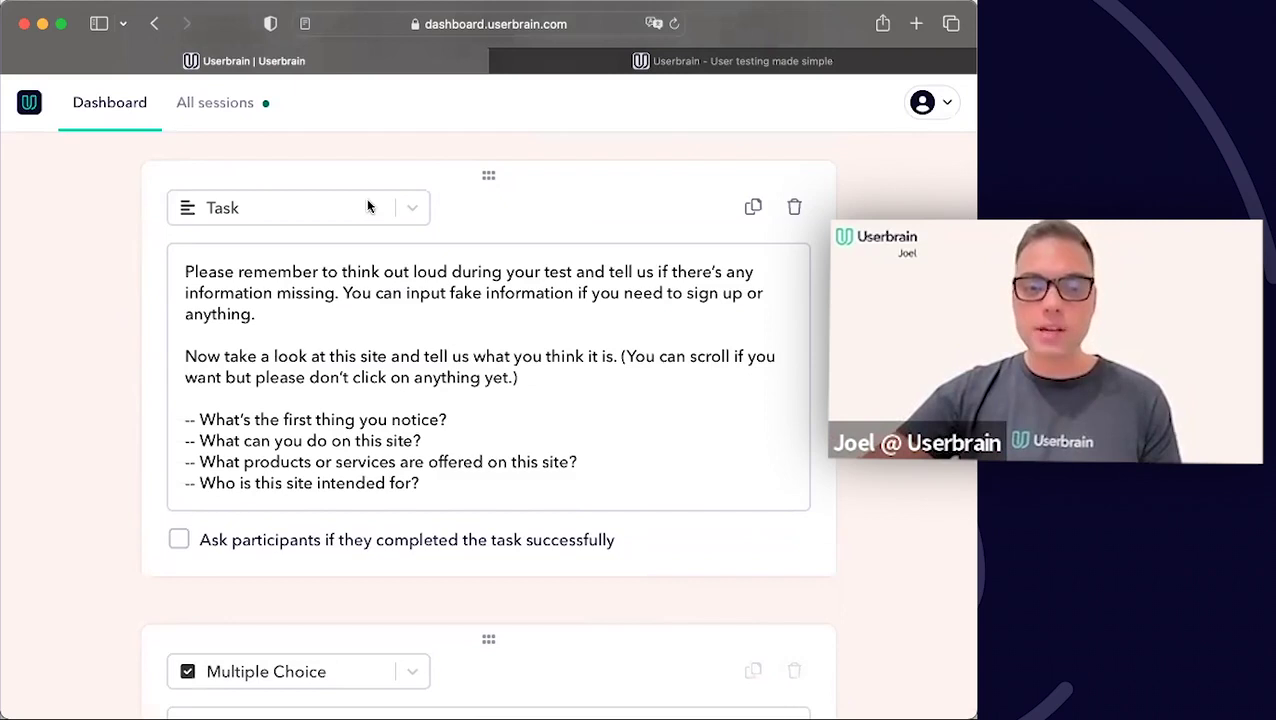
# Keep the first block as Task, enable the task-success question, and select its instructions text.
pyautogui.click(288, 232)
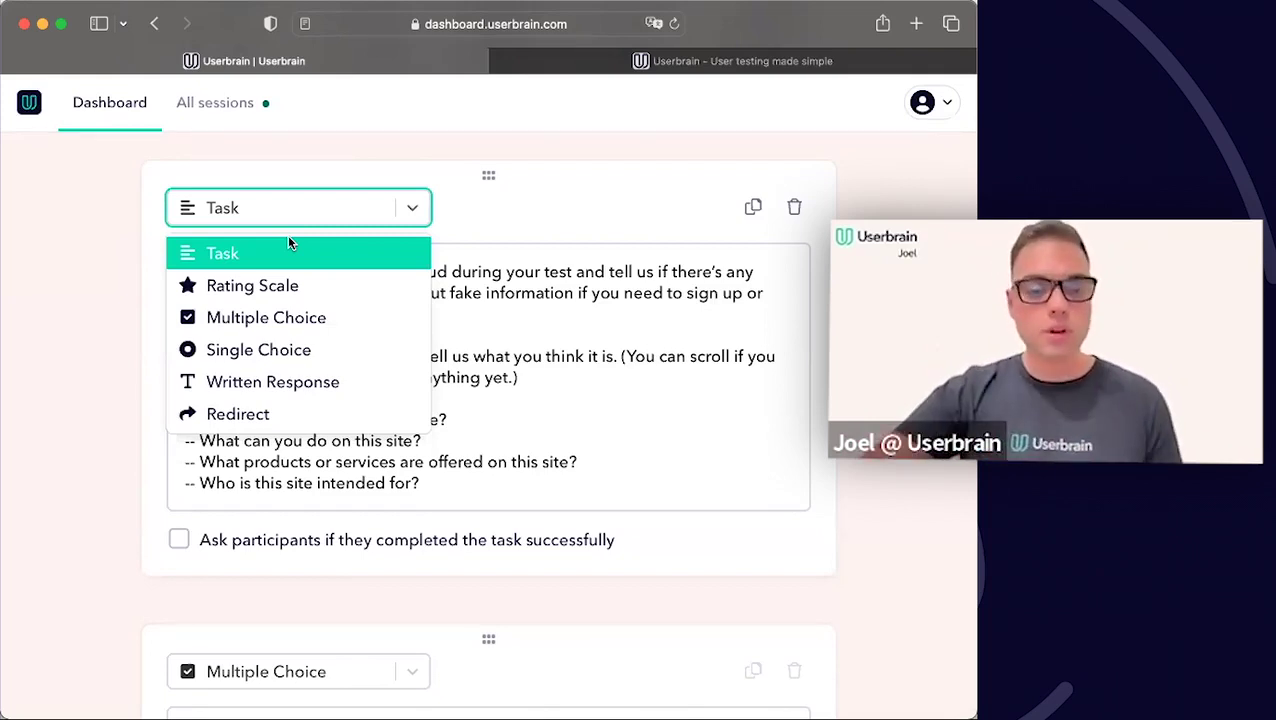
pyautogui.click(217, 254)
pyautogui.moveTo(436, 487); pyautogui.dragTo(112, 245)
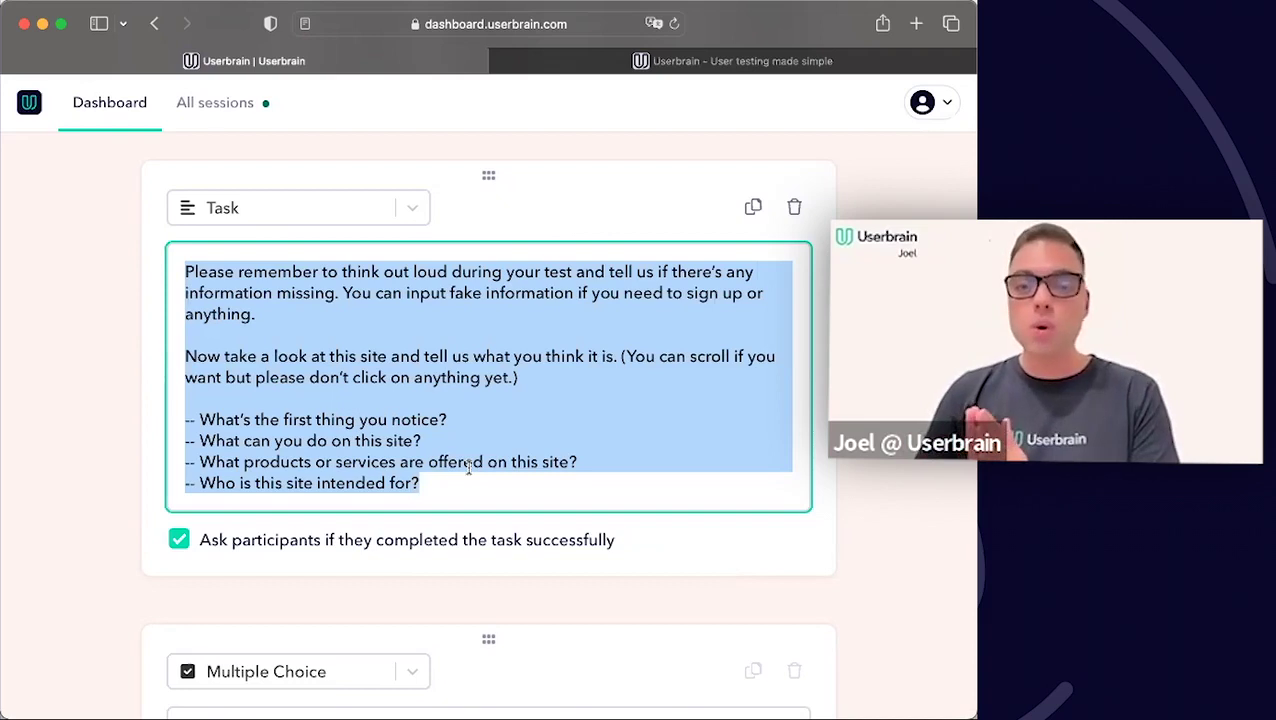
# Select only the four '--' question lines at the end of the Task instructions.
pyautogui.scroll(5, 469, 468)
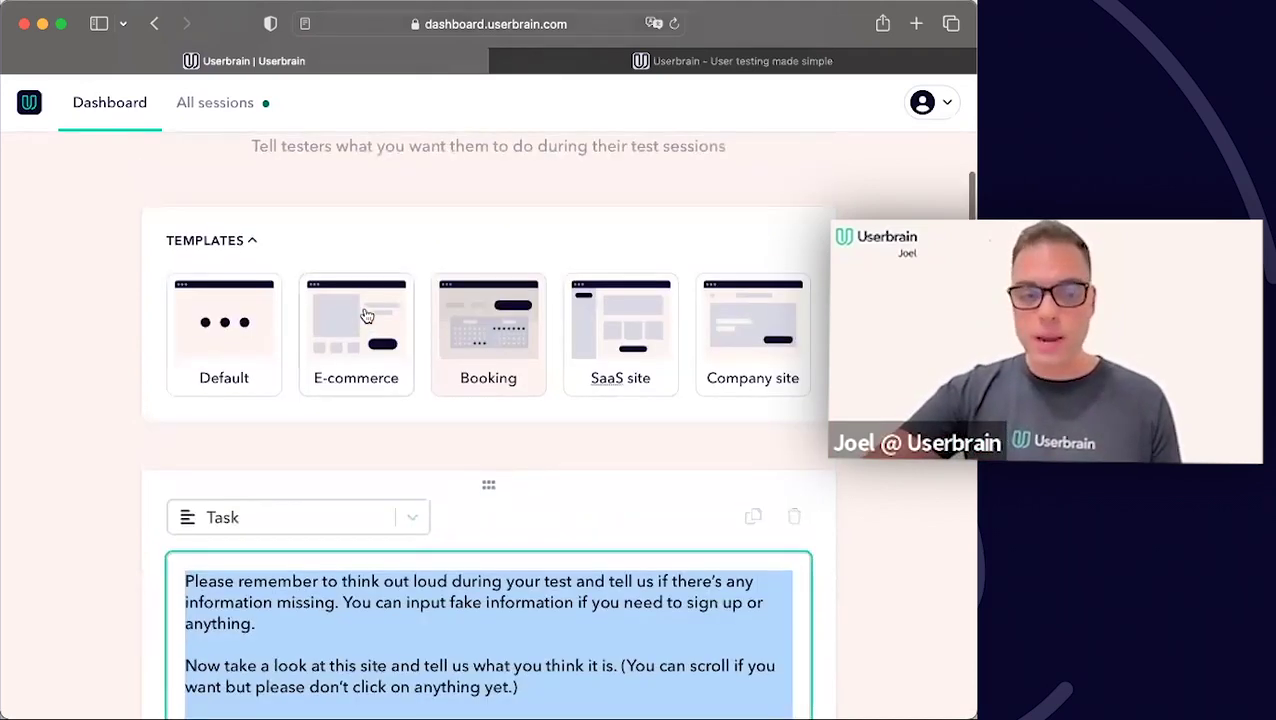
pyautogui.scroll(4, 276, 251)
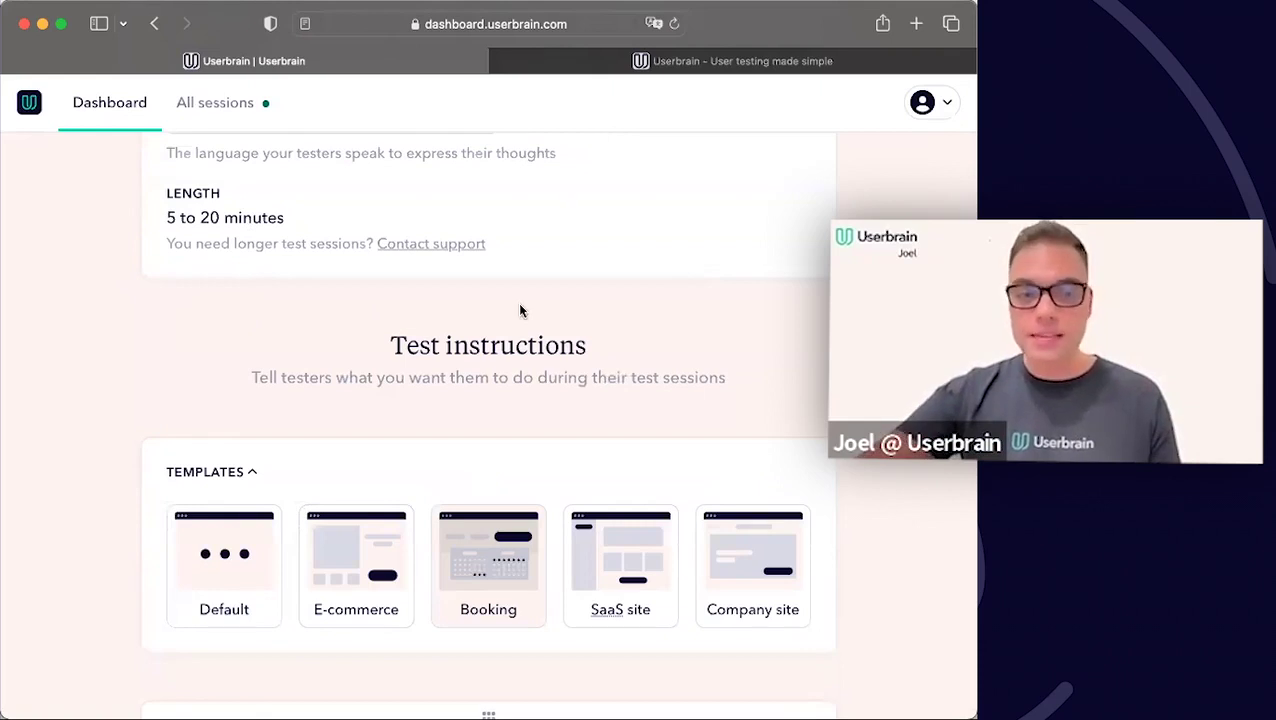
pyautogui.scroll(-5, 519, 311)
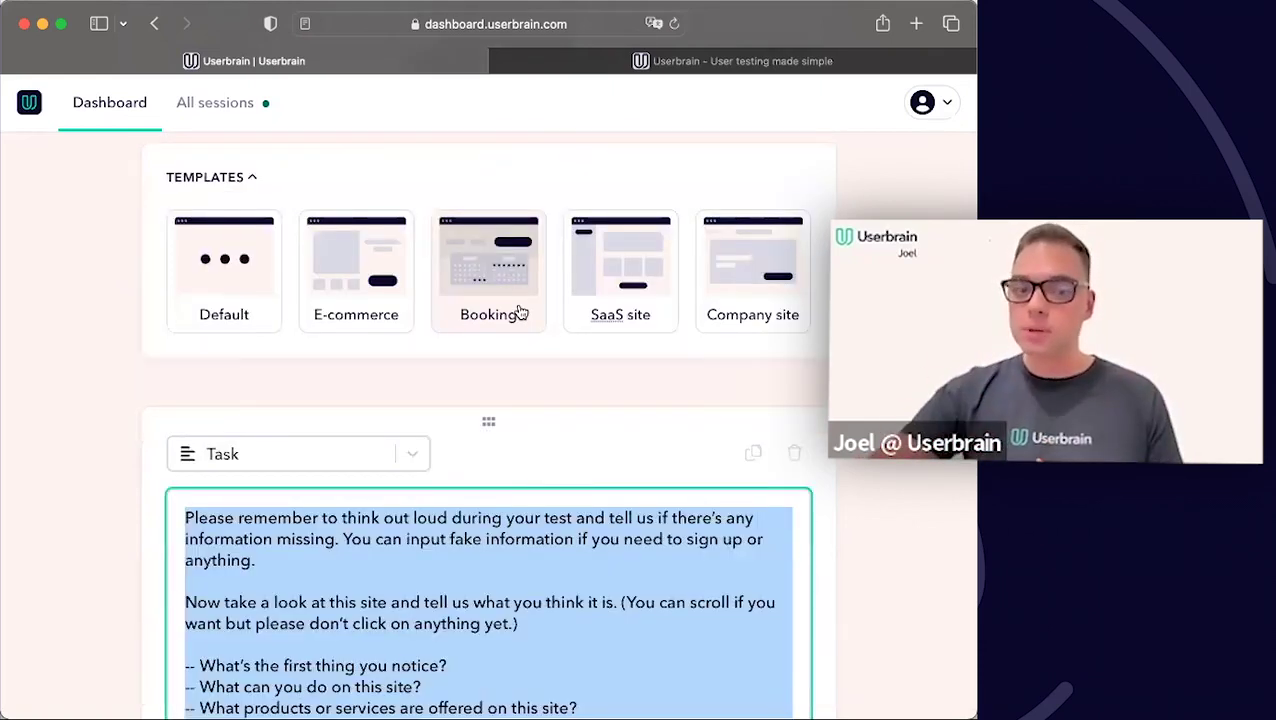
pyautogui.scroll(-3, 519, 311)
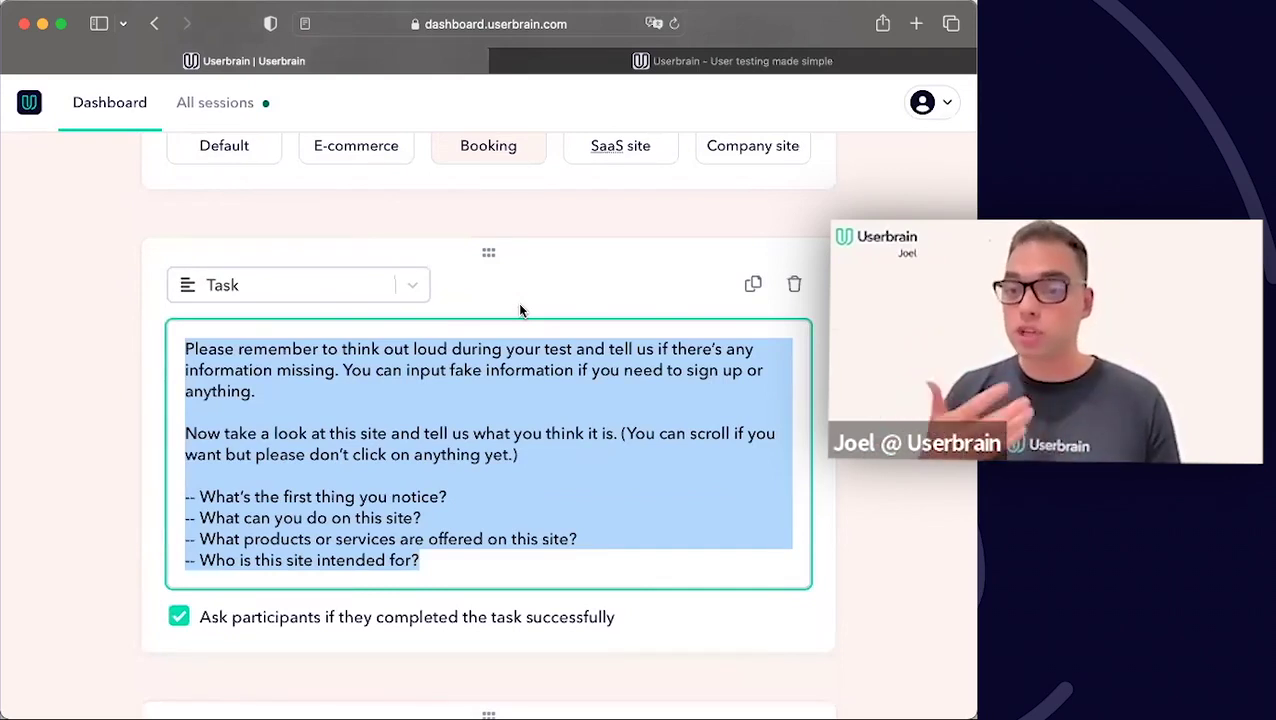
pyautogui.scroll(-2, 519, 311)
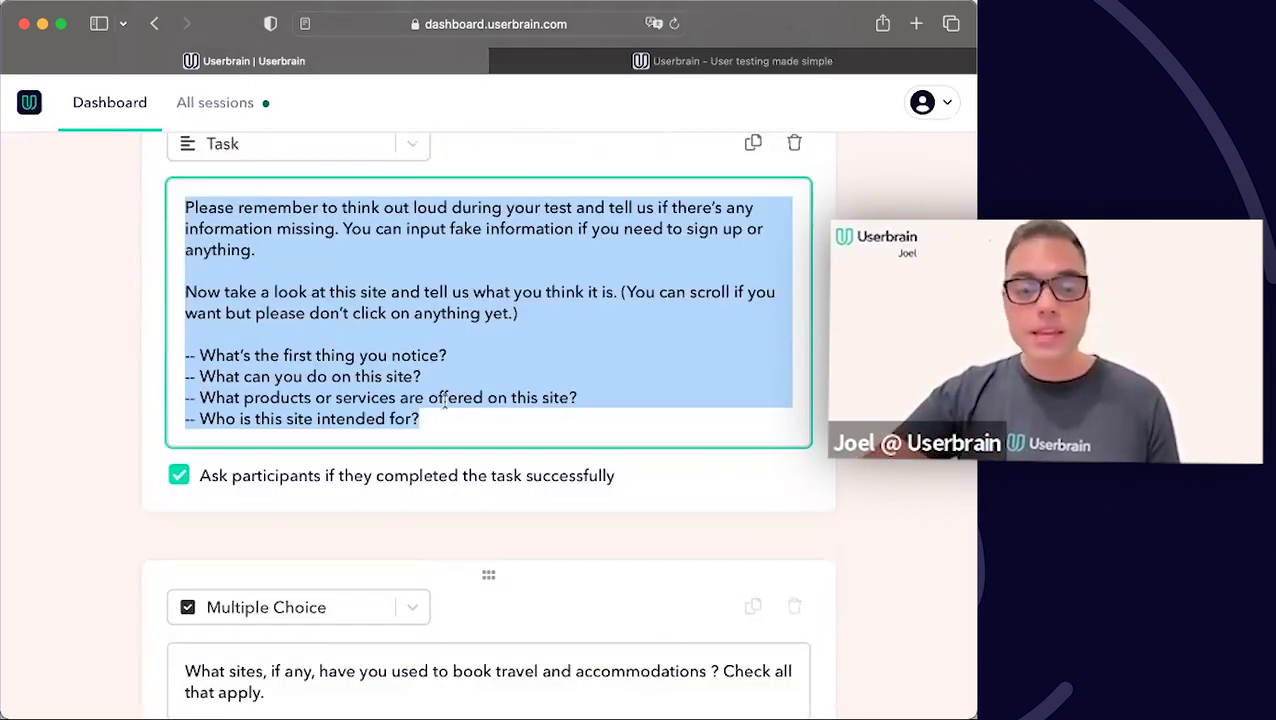
pyautogui.click(425, 418)
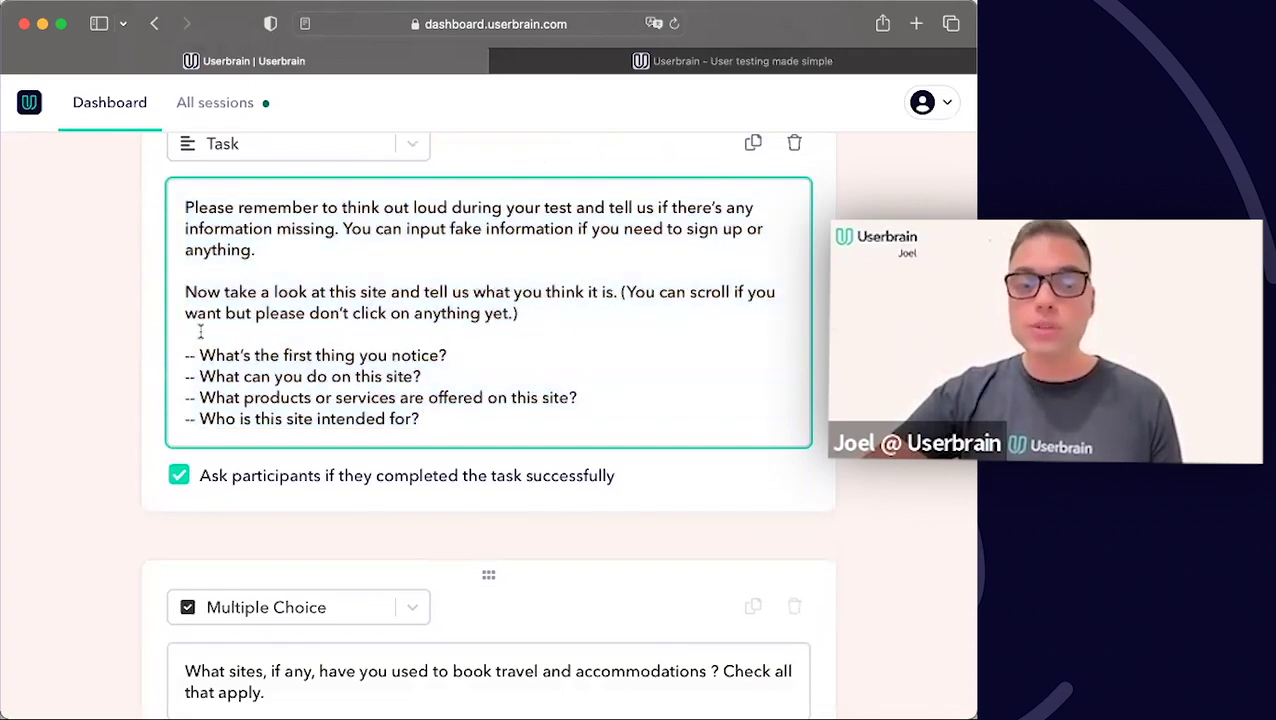
pyautogui.keyDown('shift'); pyautogui.click(180, 352); pyautogui.keyUp('shift')
pyautogui.keyDown('shift'); pyautogui.click(180, 352); pyautogui.keyUp('shift')
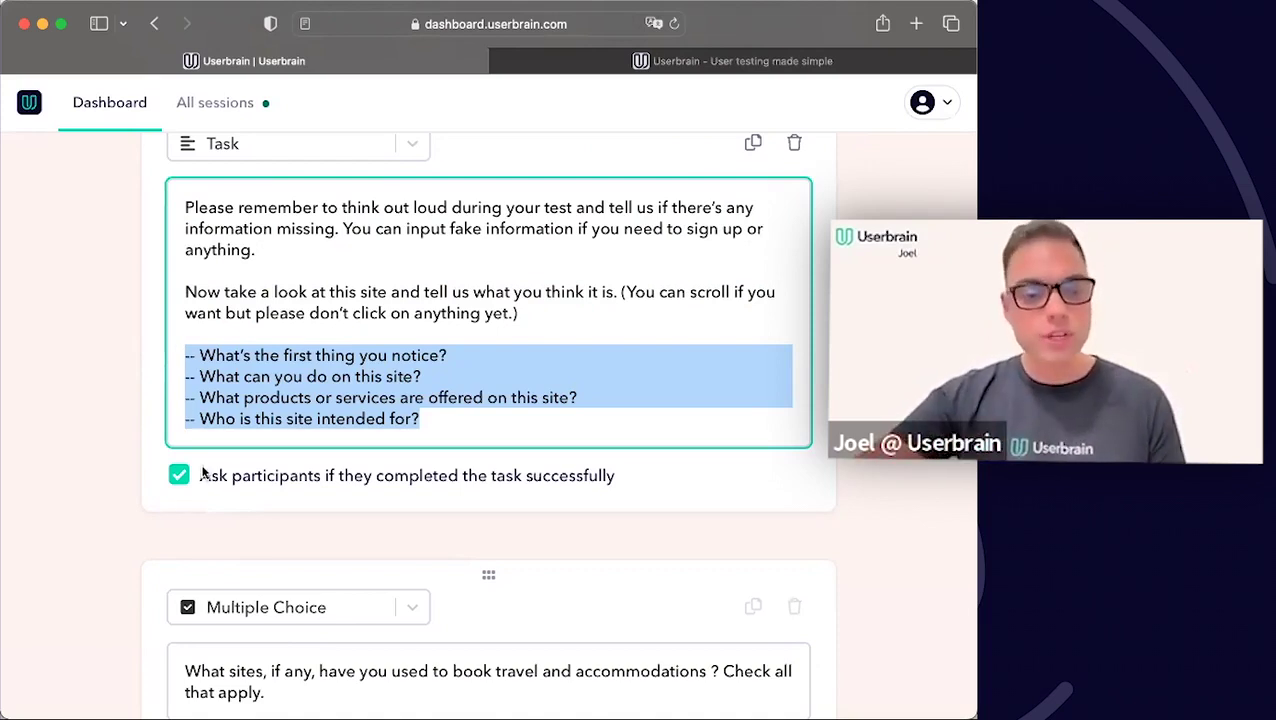
pyautogui.scroll(-1, 202, 473)
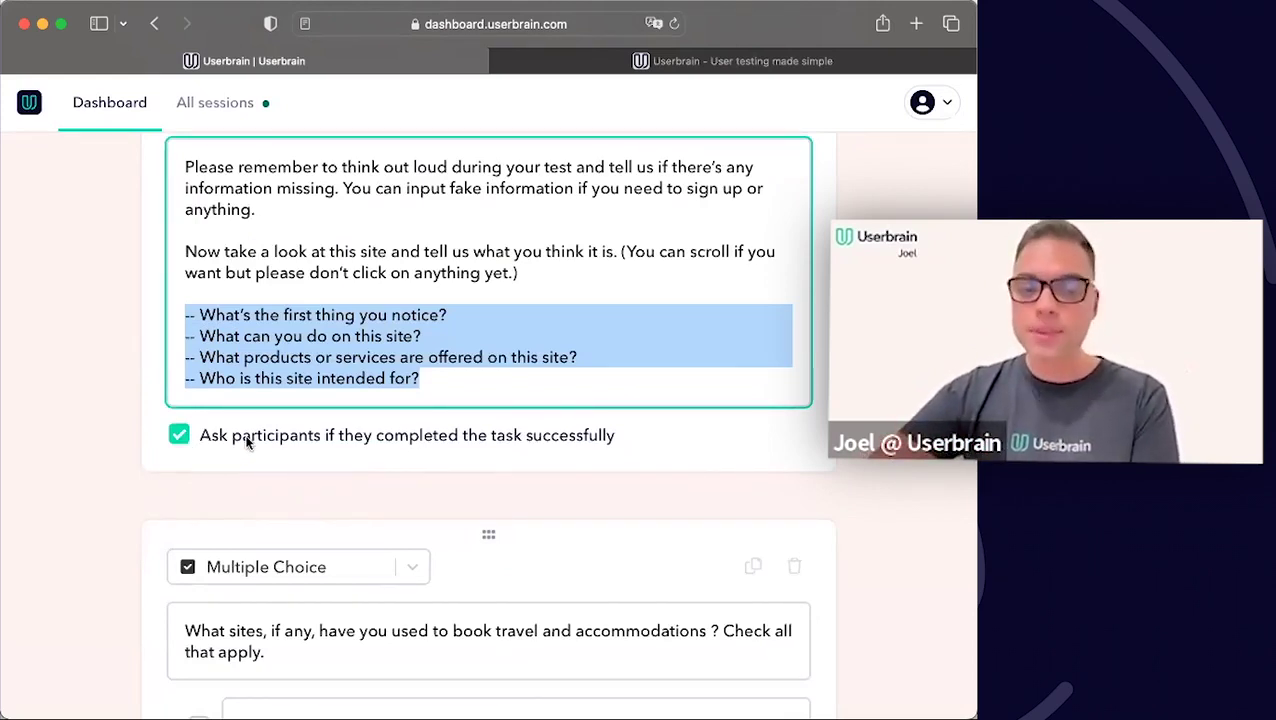
pyautogui.click(181, 433)
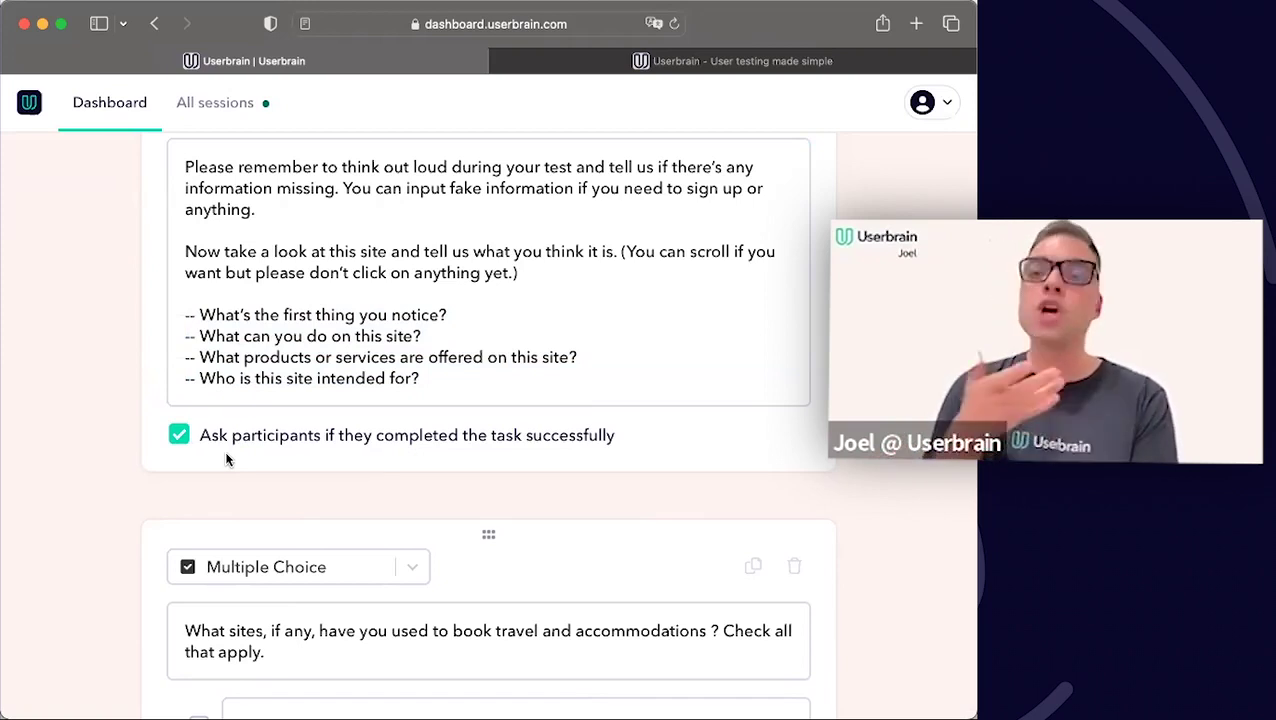
pyautogui.scroll(1, 226, 459)
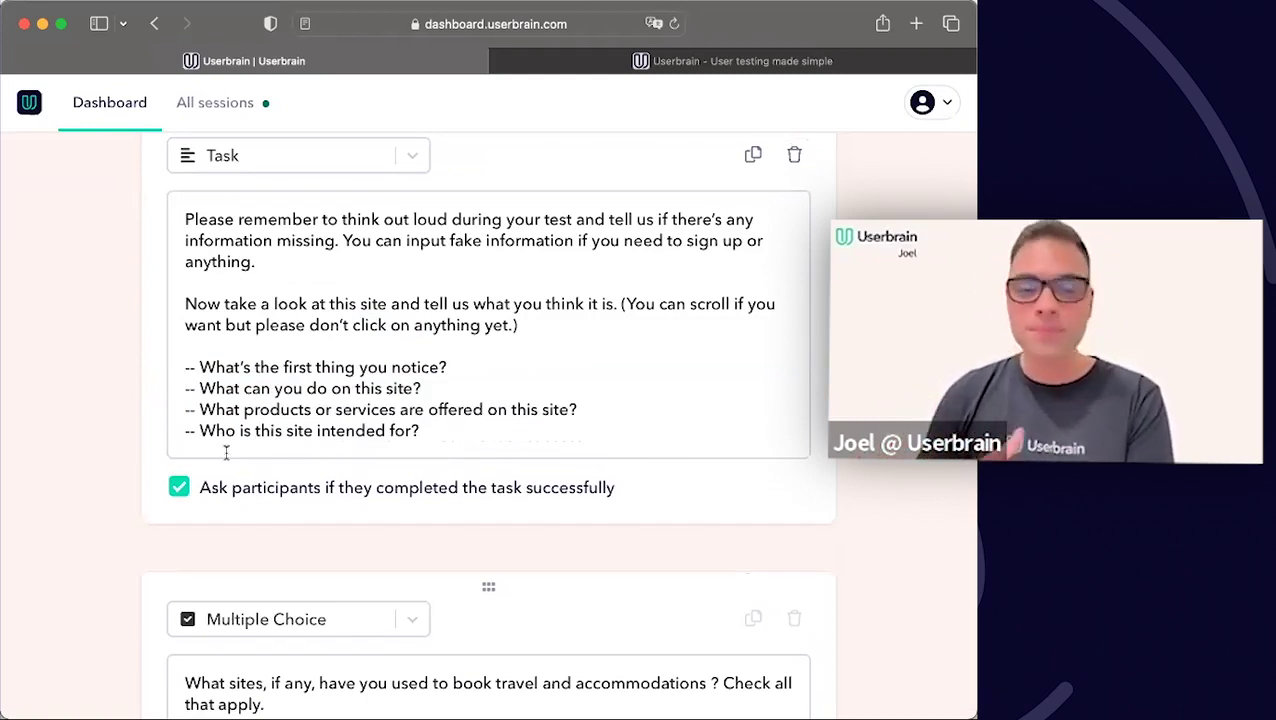
pyautogui.scroll(1, 226, 454)
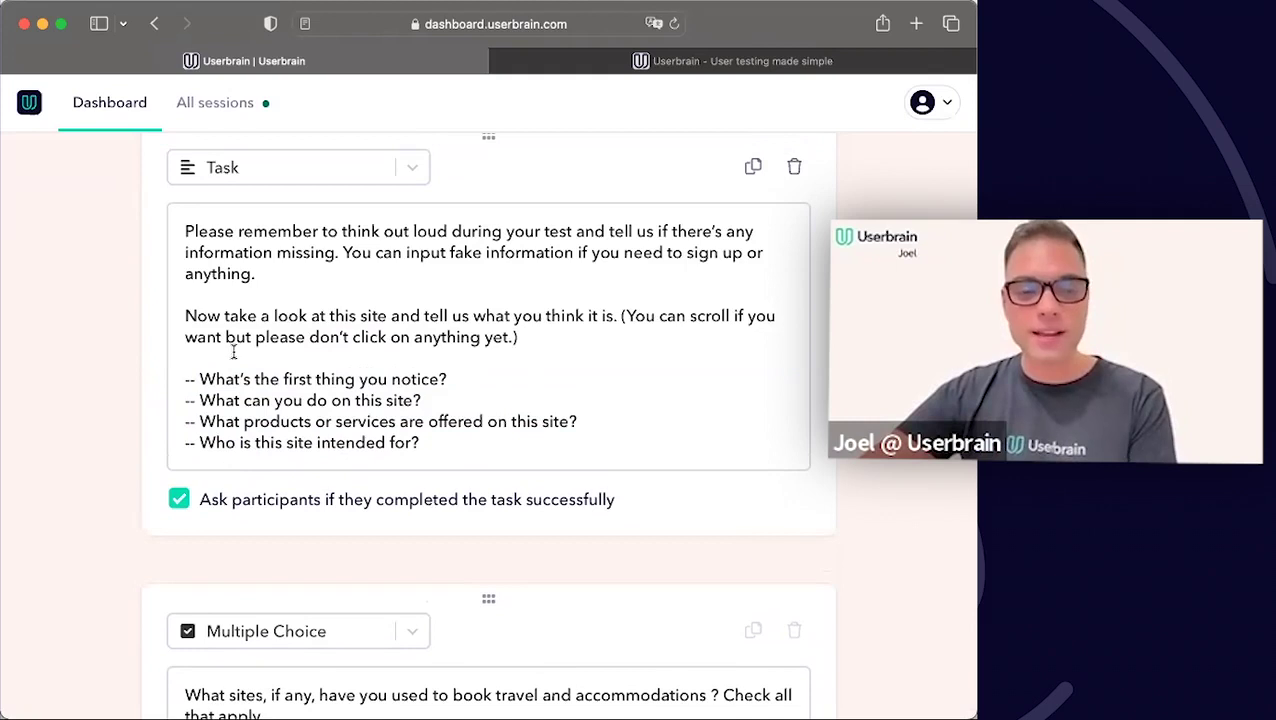
pyautogui.scroll(1, 233, 352)
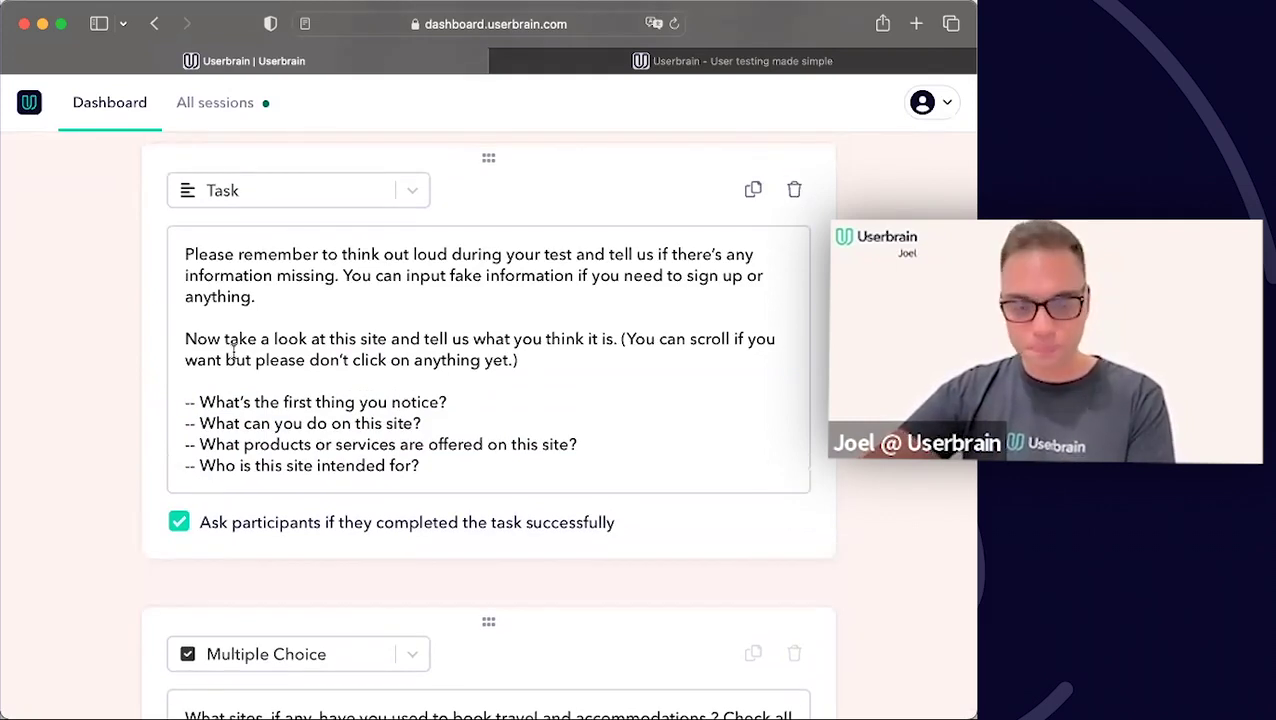
# Change the first block to a Rating Scale with End at set to 5.
pyautogui.click(309, 203)
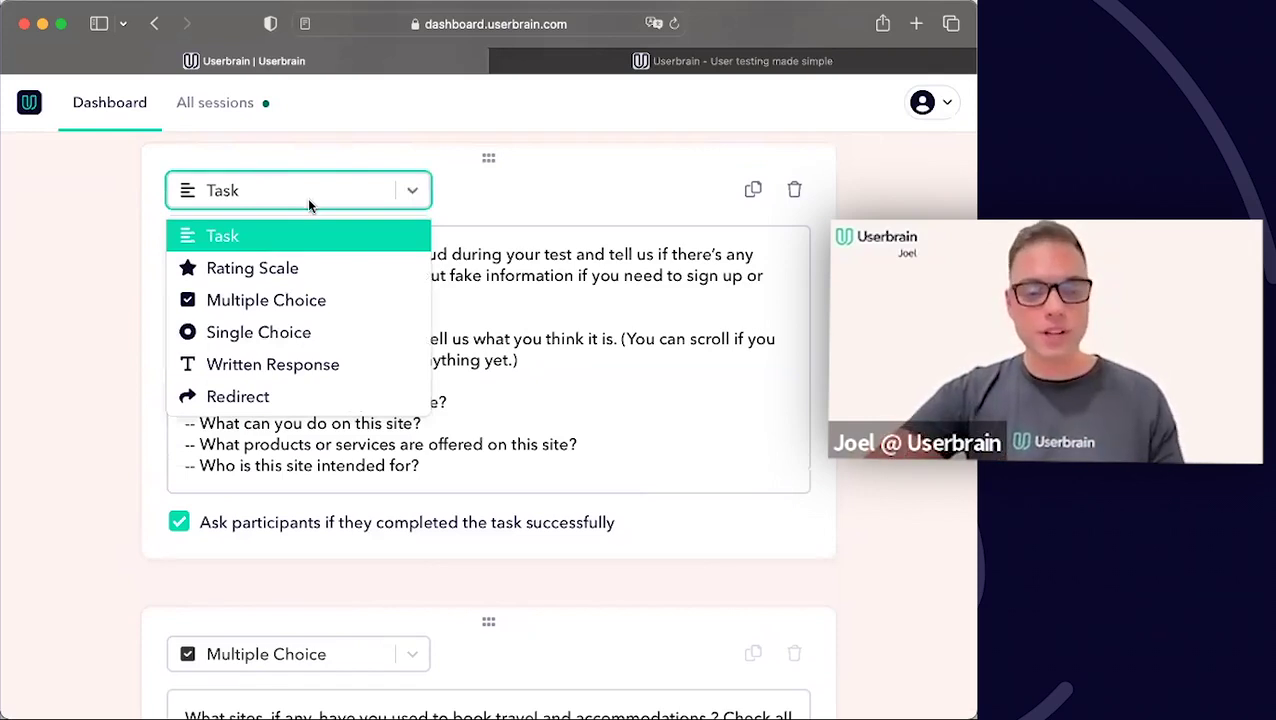
pyautogui.click(288, 267)
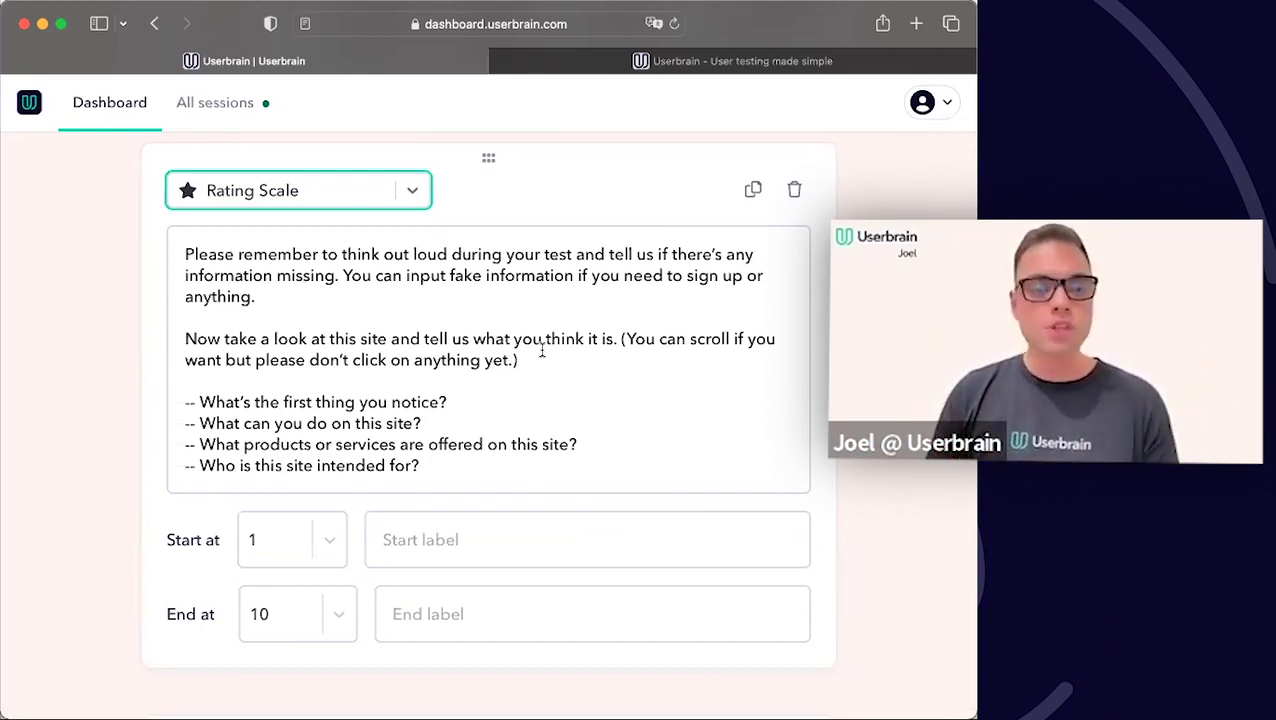
pyautogui.click(342, 605)
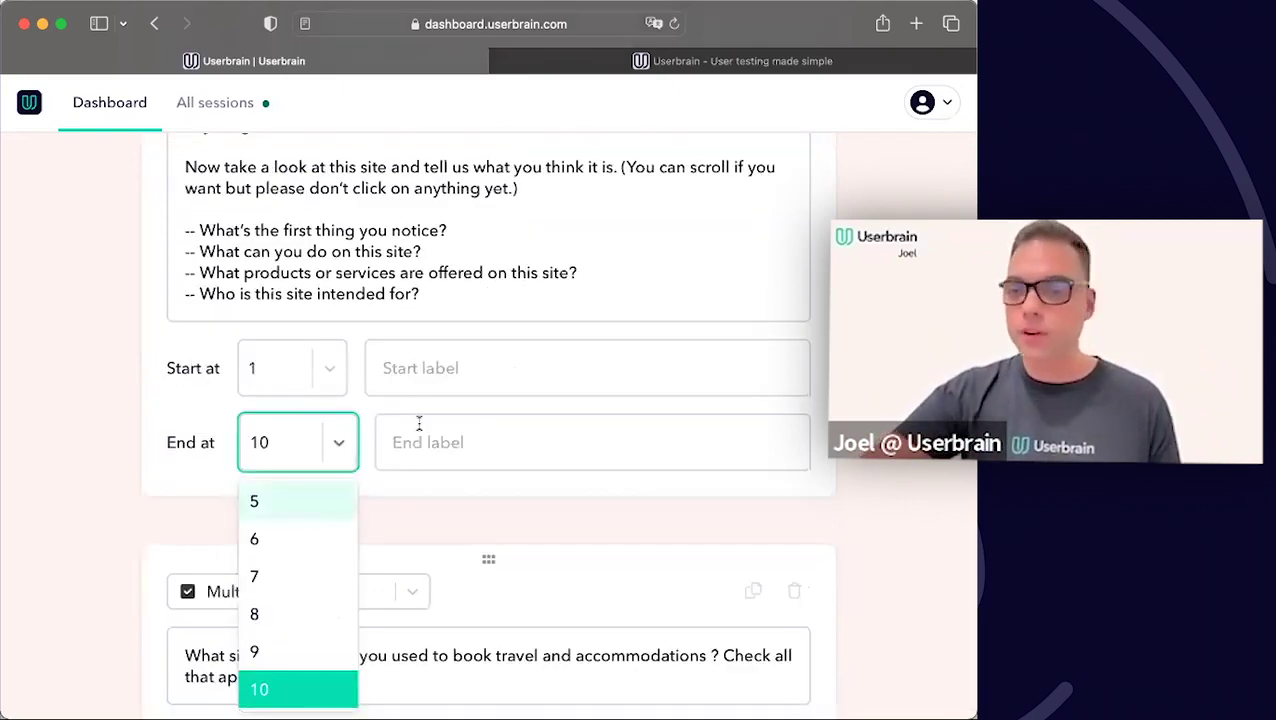
pyautogui.press('Return')
pyautogui.scroll(1, 419, 424)
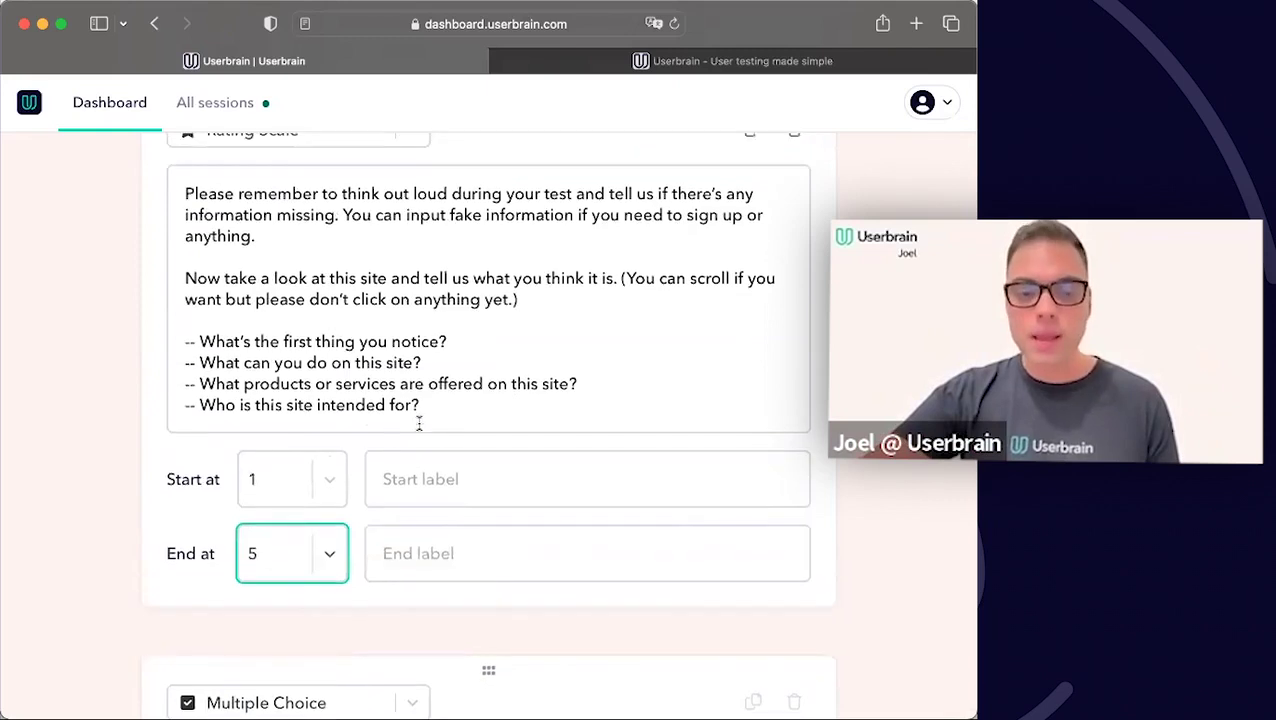
pyautogui.scroll(2, 419, 424)
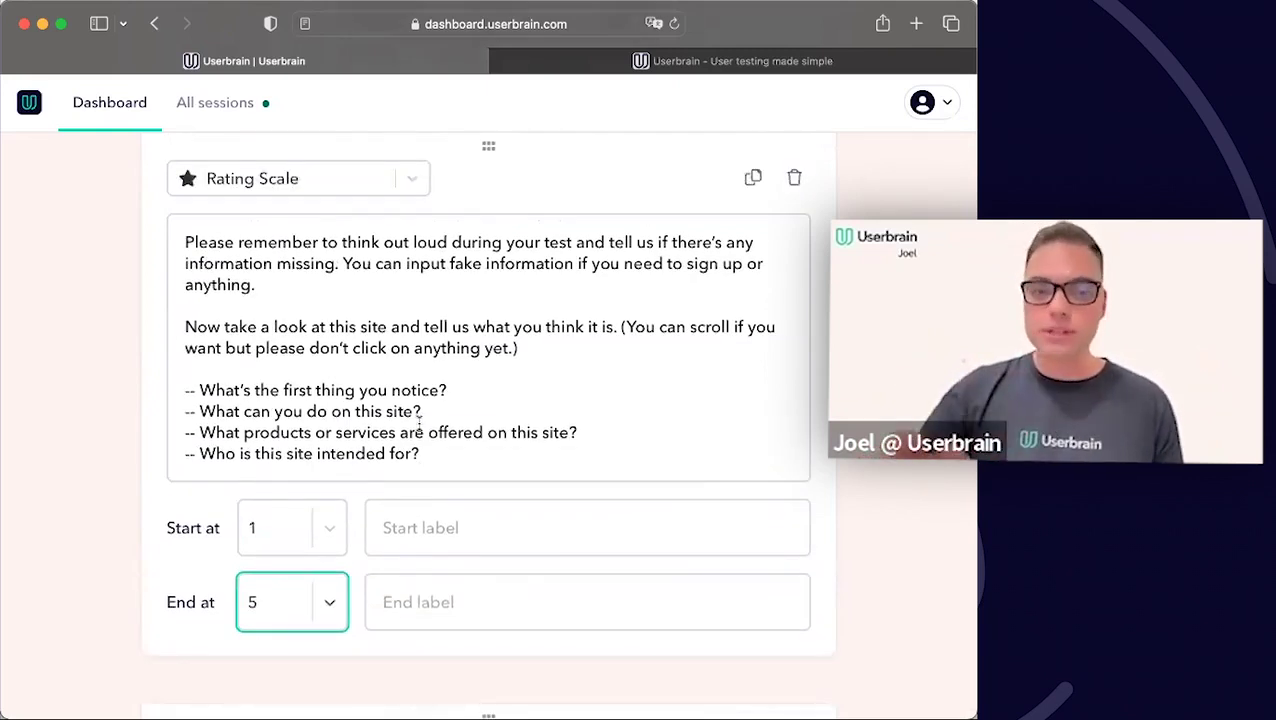
# Try Multiple Choice and Single Choice for the first block, then settle on Written Response.
pyautogui.click(359, 192)
pyautogui.click(300, 286)
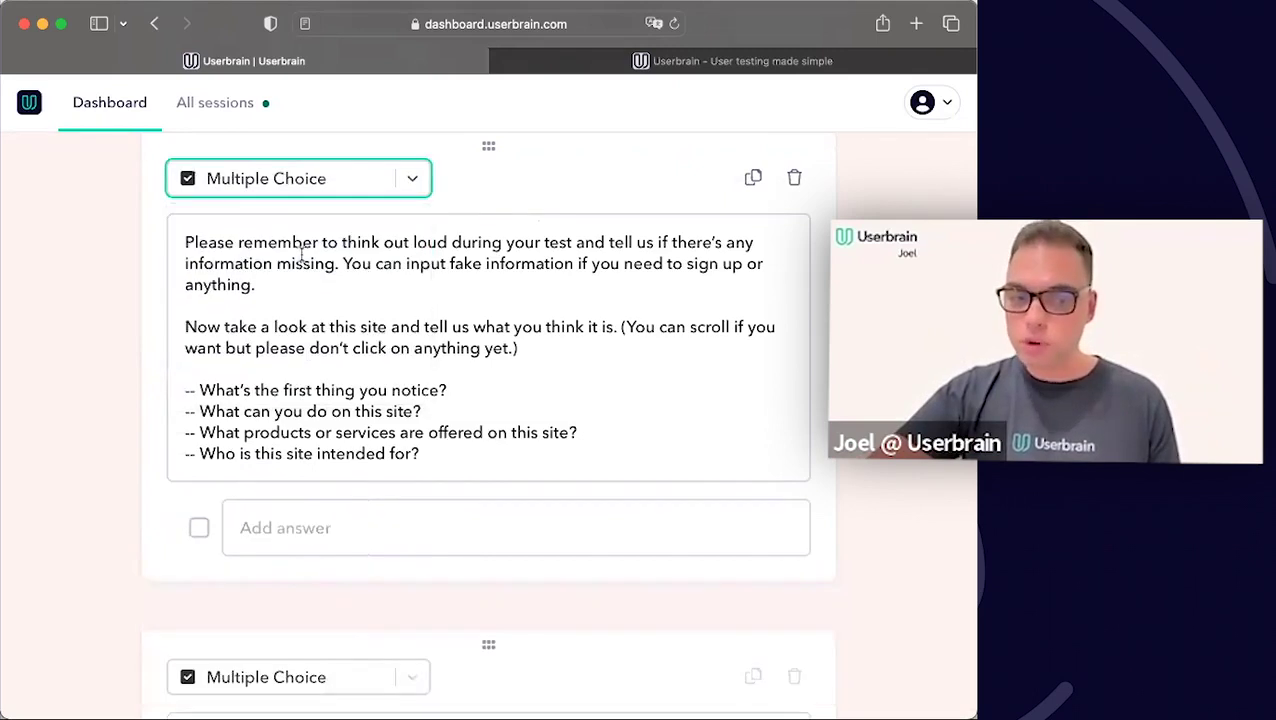
pyautogui.click(268, 182)
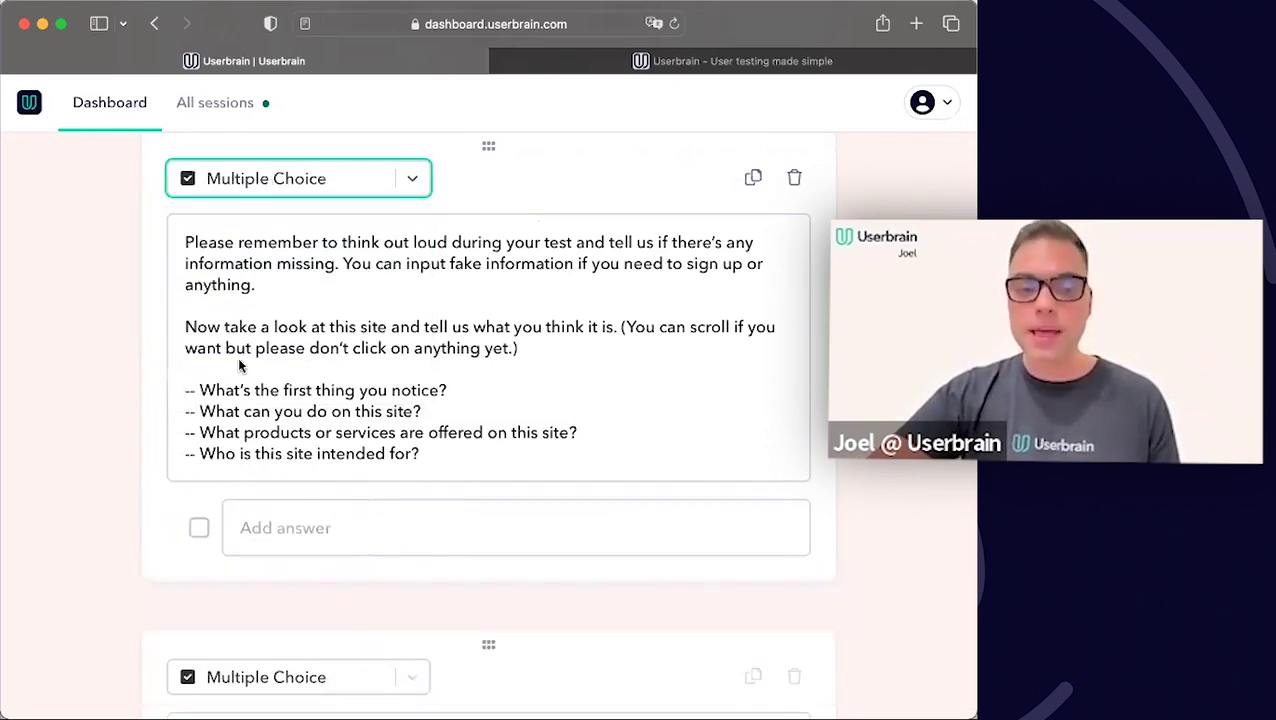
pyautogui.click(290, 320)
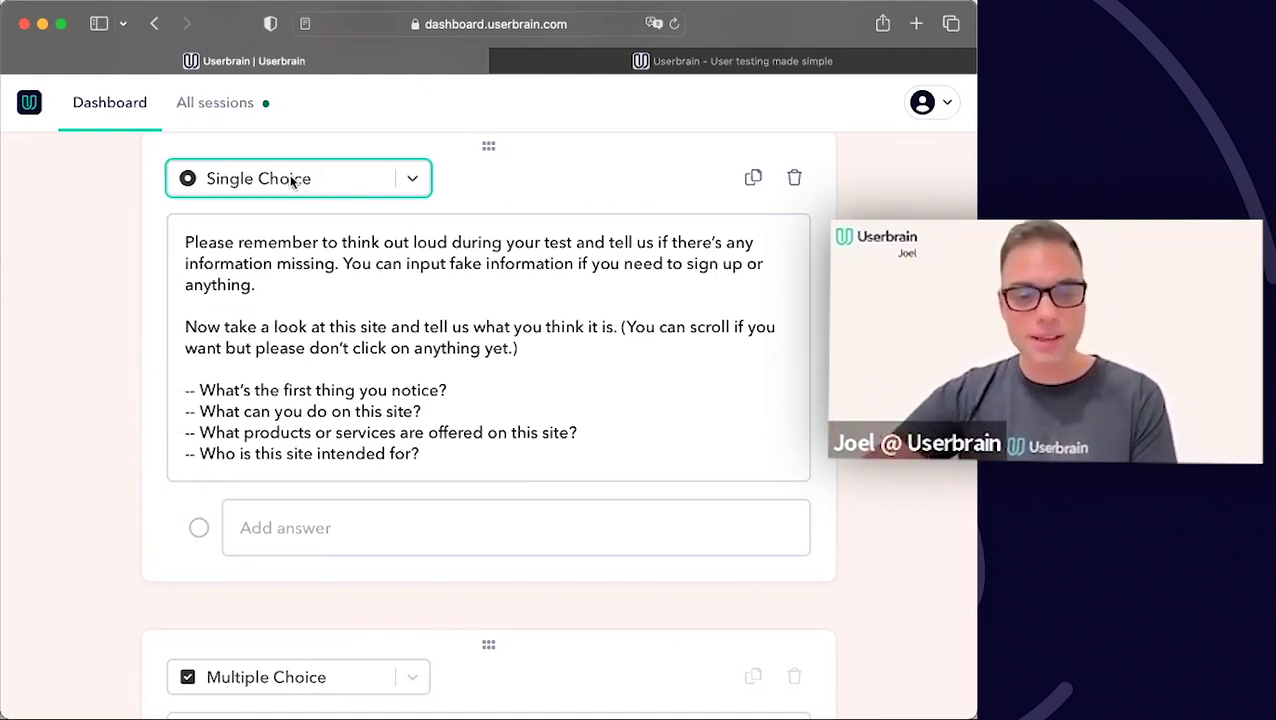
pyautogui.press('Down')
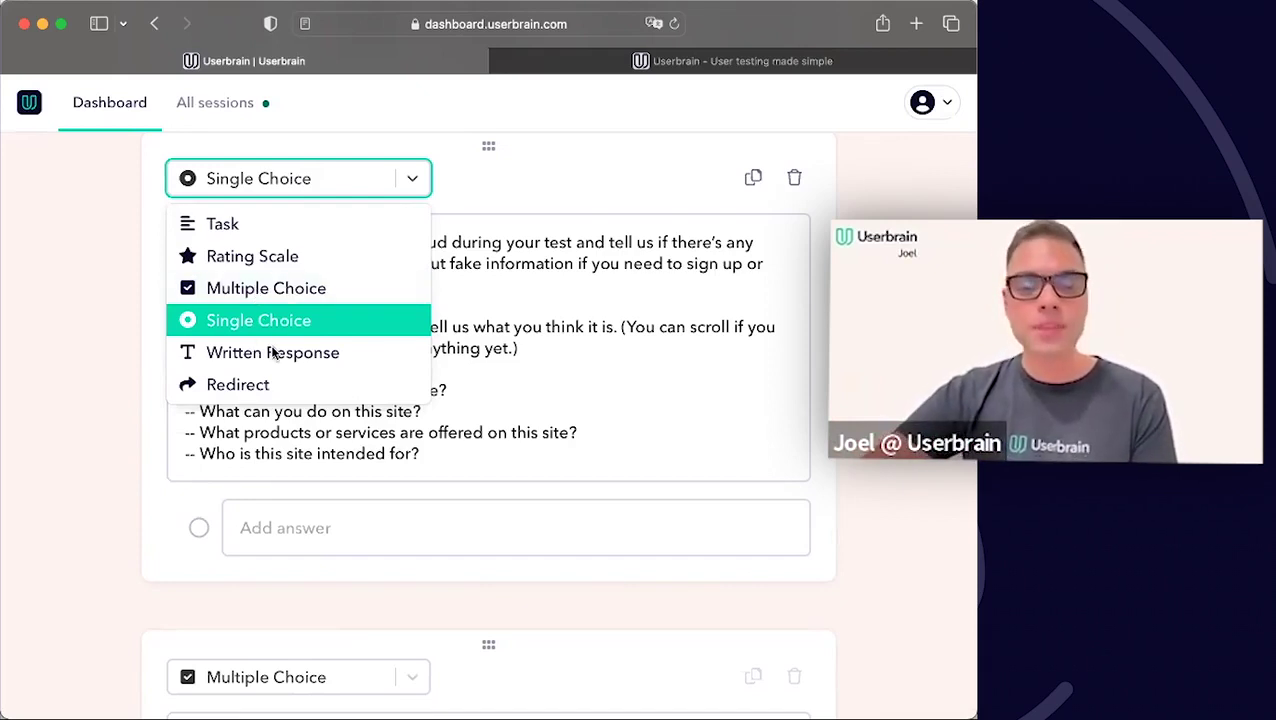
pyautogui.click(272, 352)
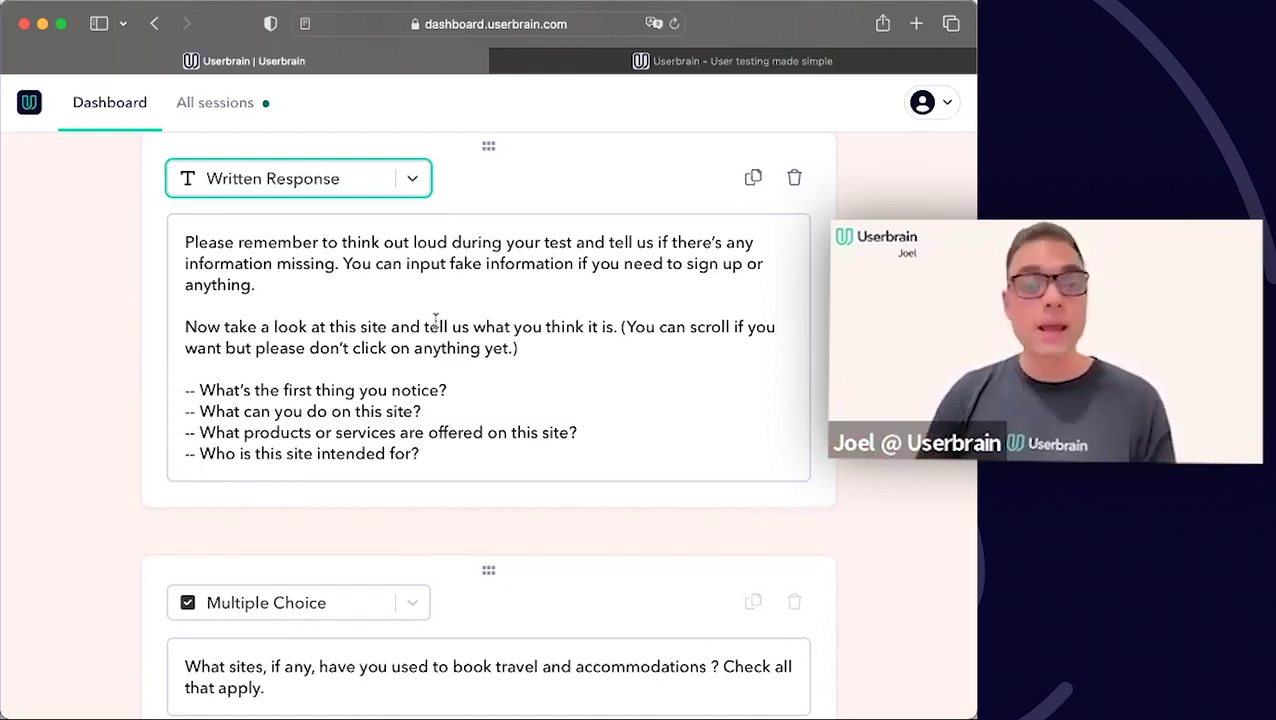
# Open the Written Response block's type list, then dismiss it keeping Written Response.
pyautogui.click(232, 193)
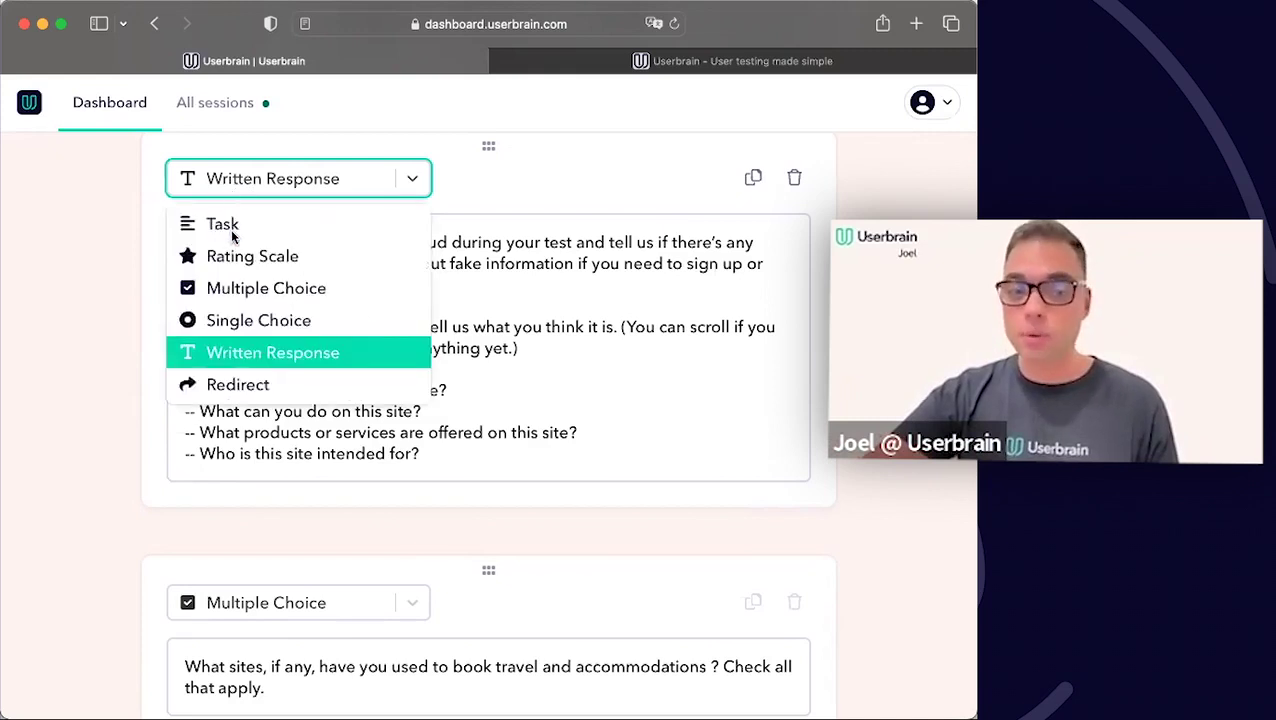
pyautogui.click(512, 392)
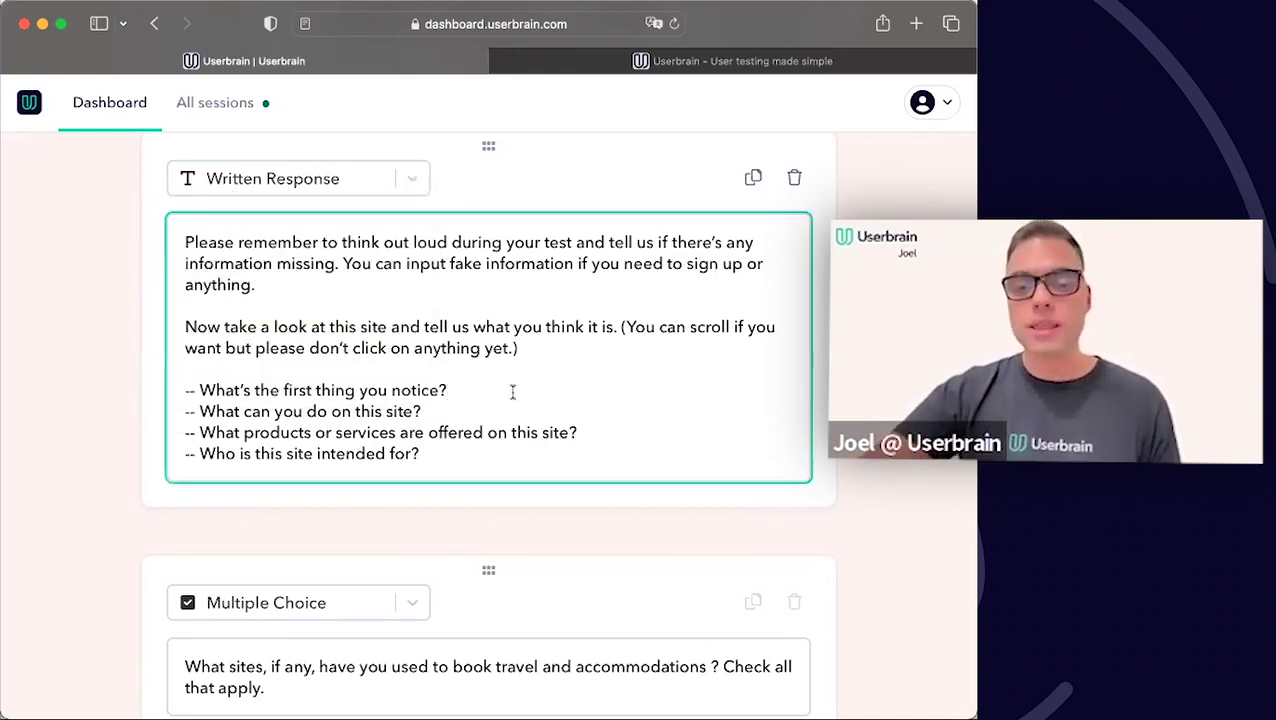
pyautogui.scroll(-1, 235, 475)
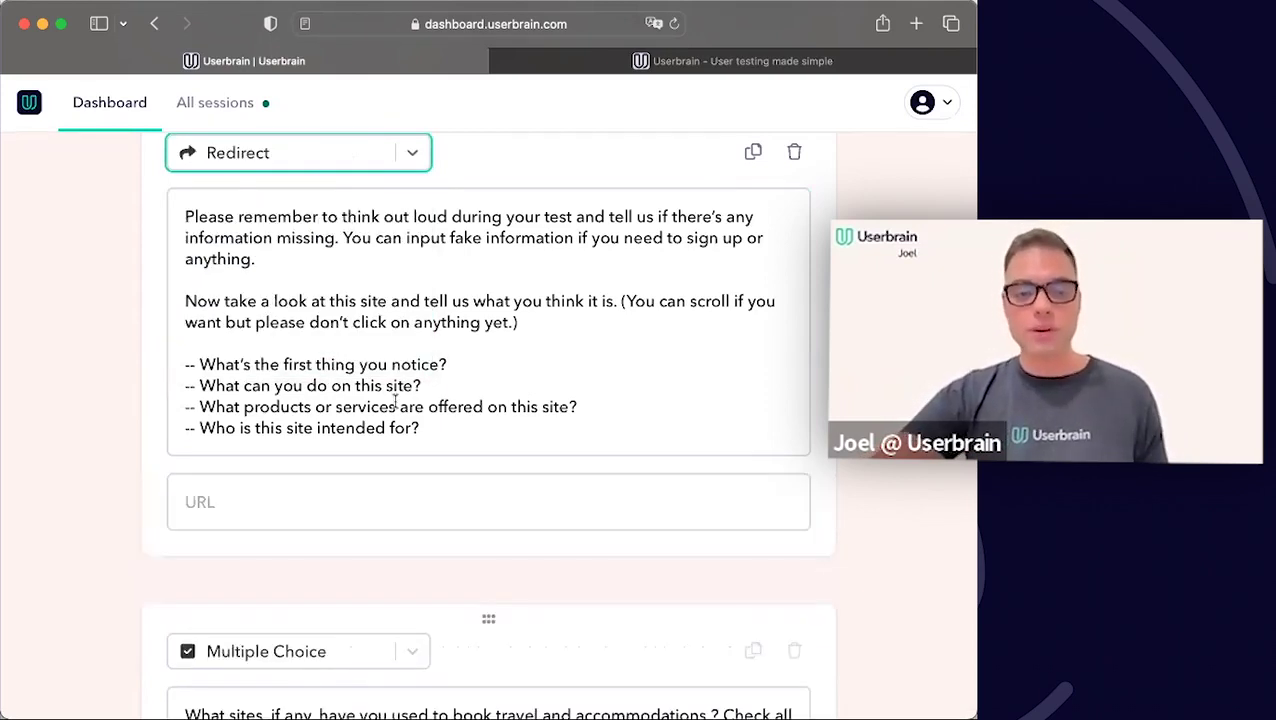
pyautogui.scroll(3, 395, 400)
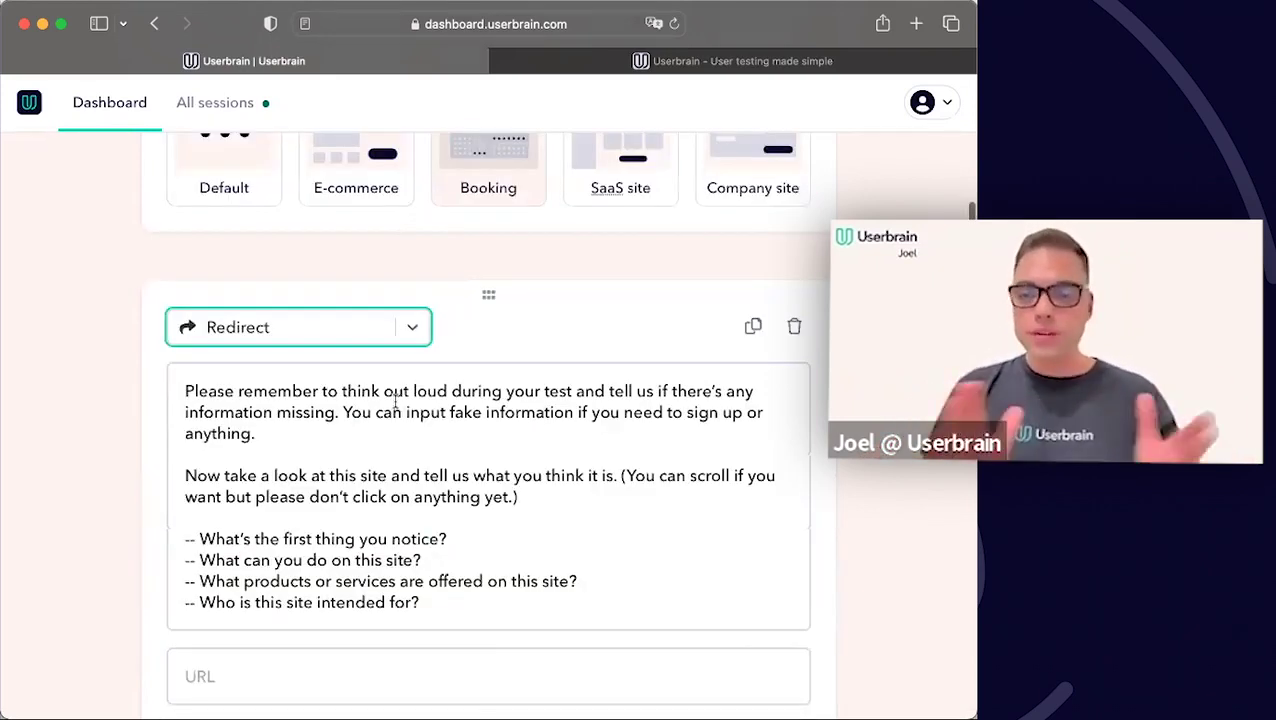
pyautogui.scroll(-2, 395, 400)
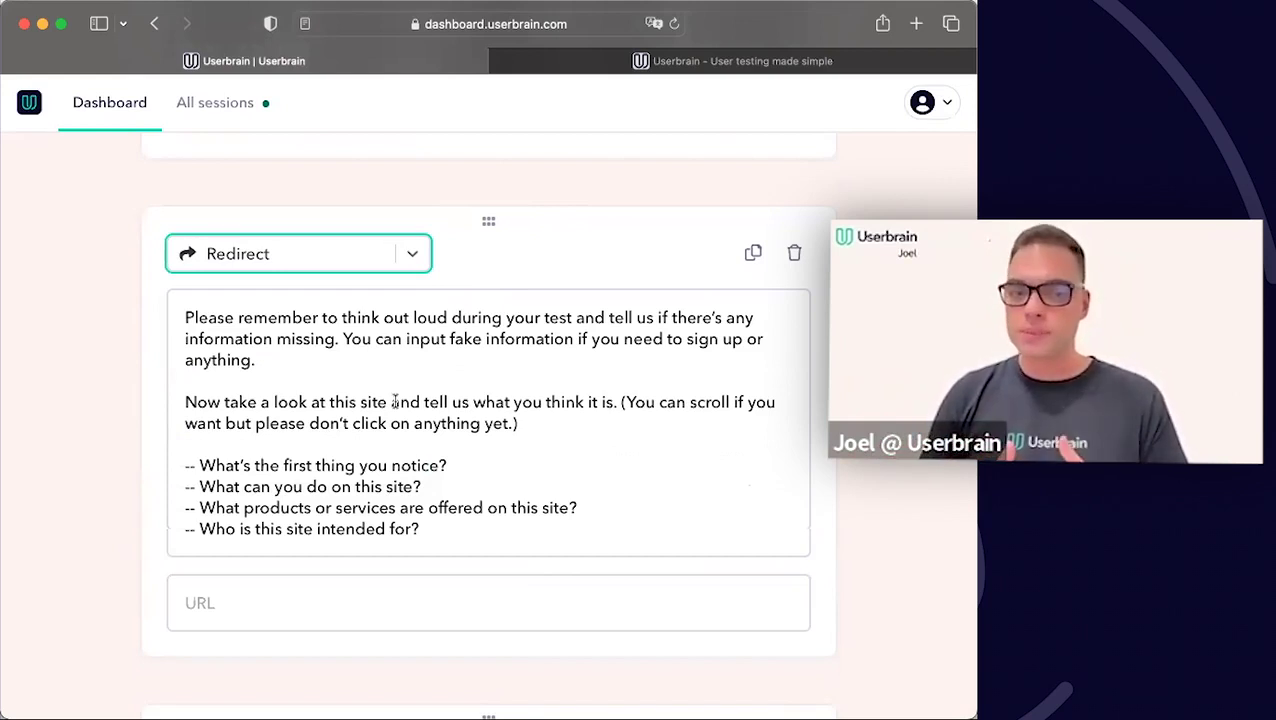
pyautogui.scroll(-2, 221, 478)
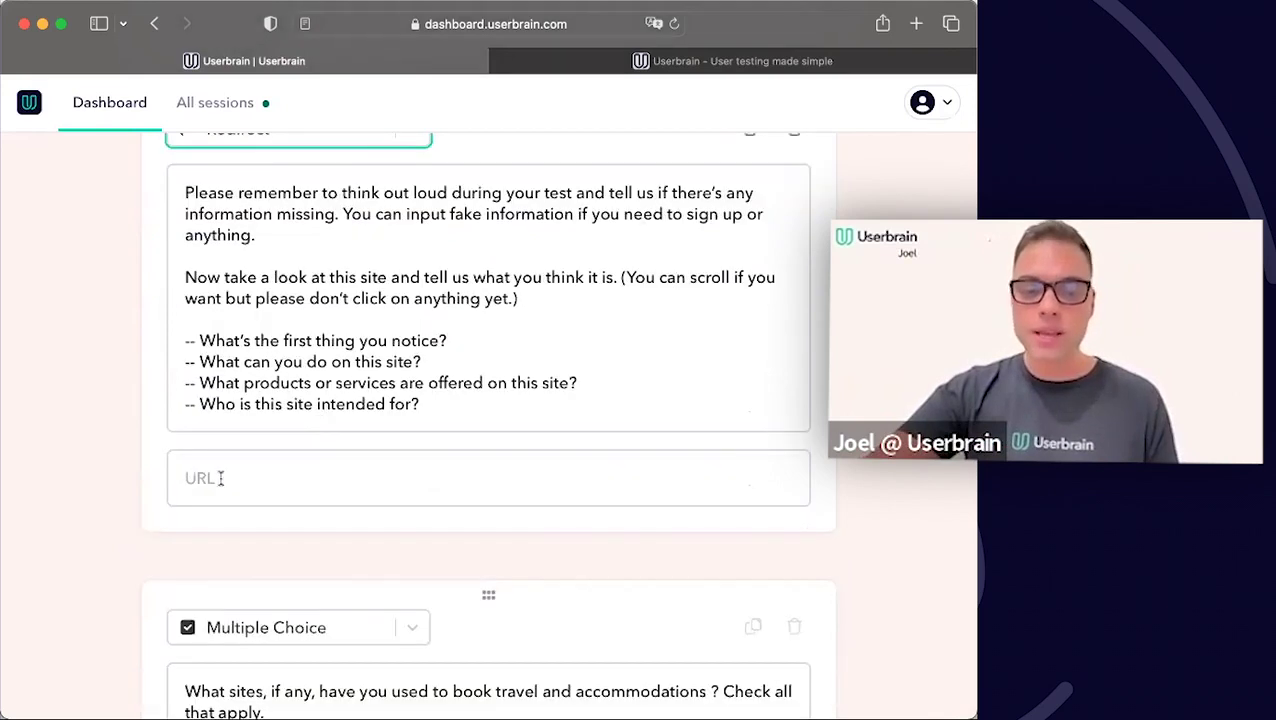
pyautogui.click(221, 478)
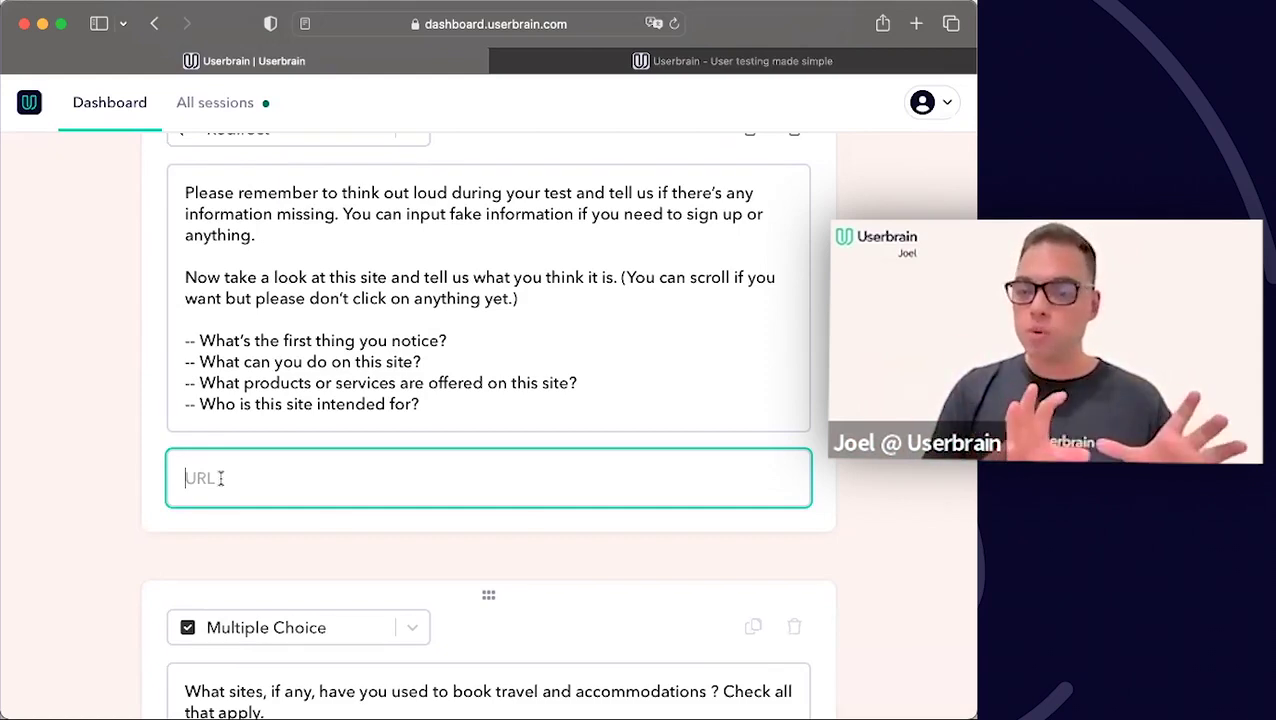
pyautogui.scroll(1, 220, 479)
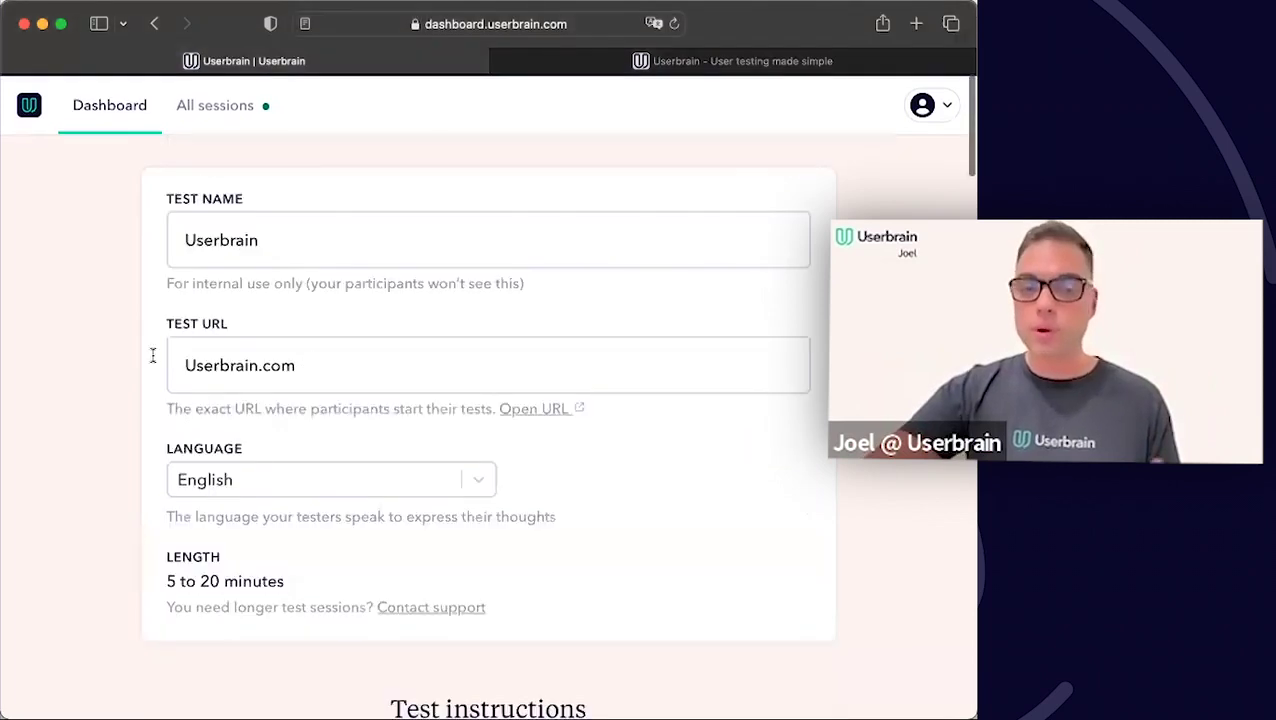
pyautogui.click(153, 355)
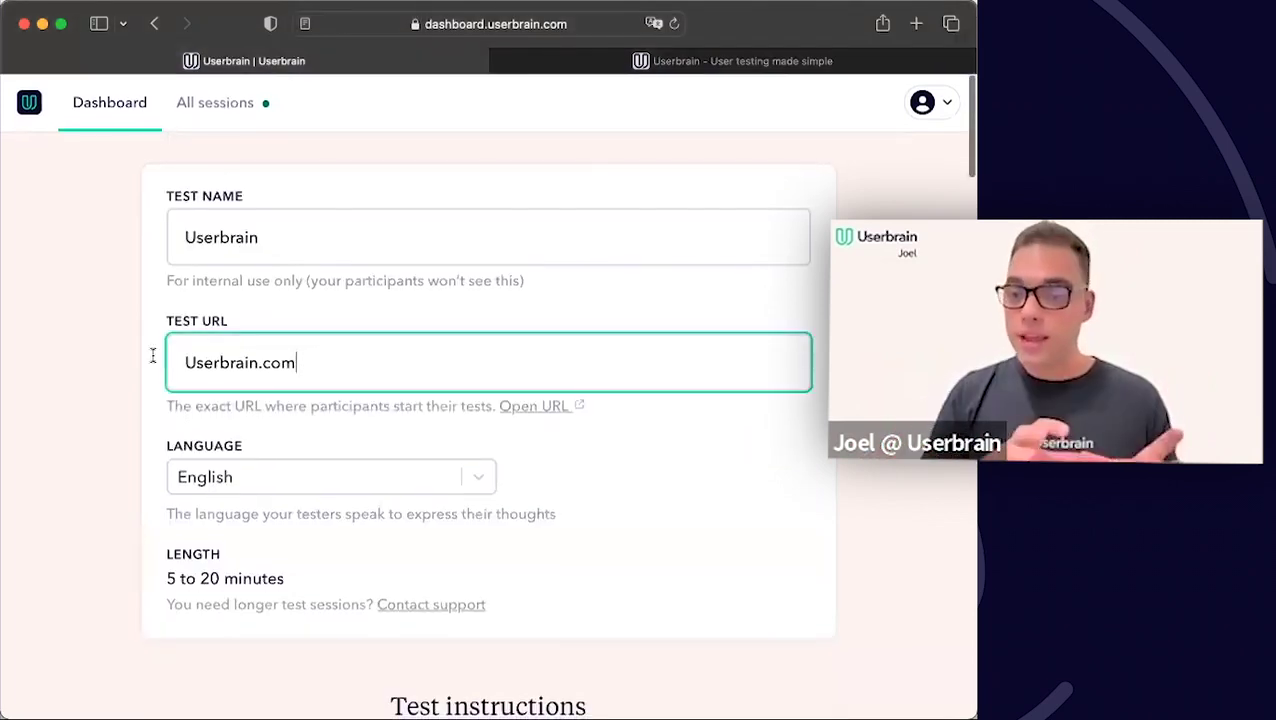
pyautogui.press('super+a')
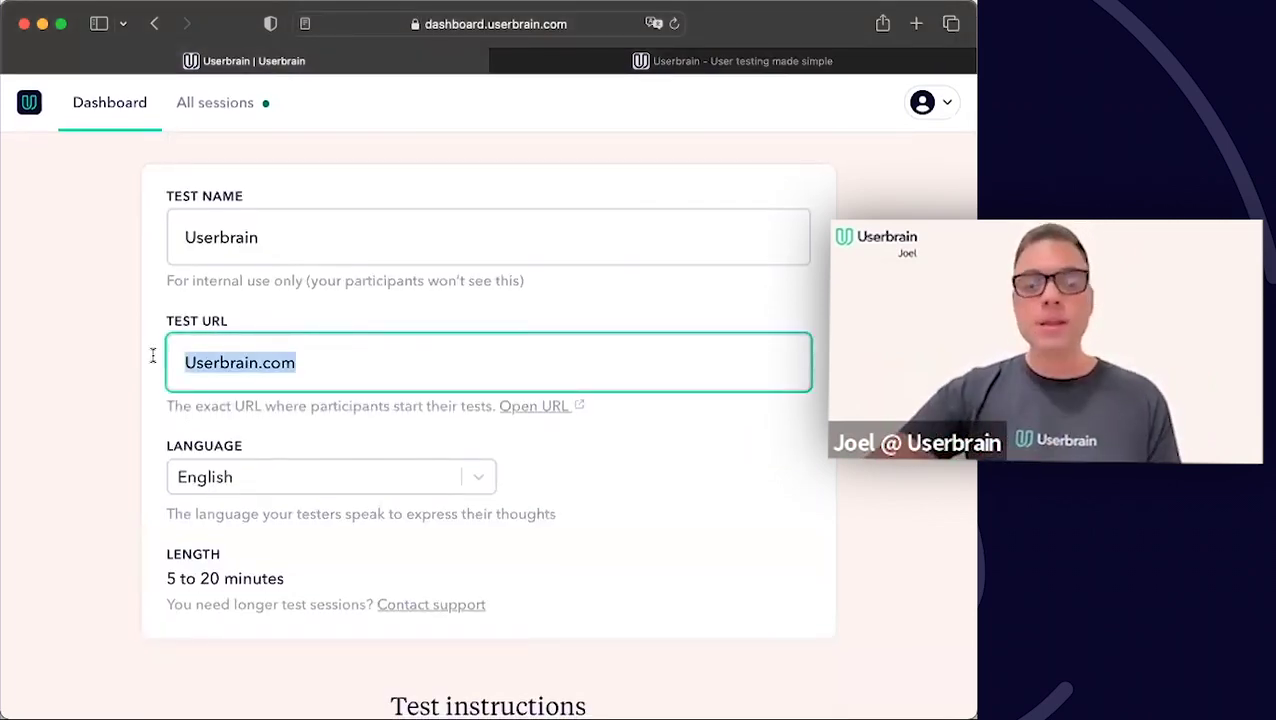
pyautogui.scroll(-3, 153, 355)
pyautogui.scroll(-5, 152, 356)
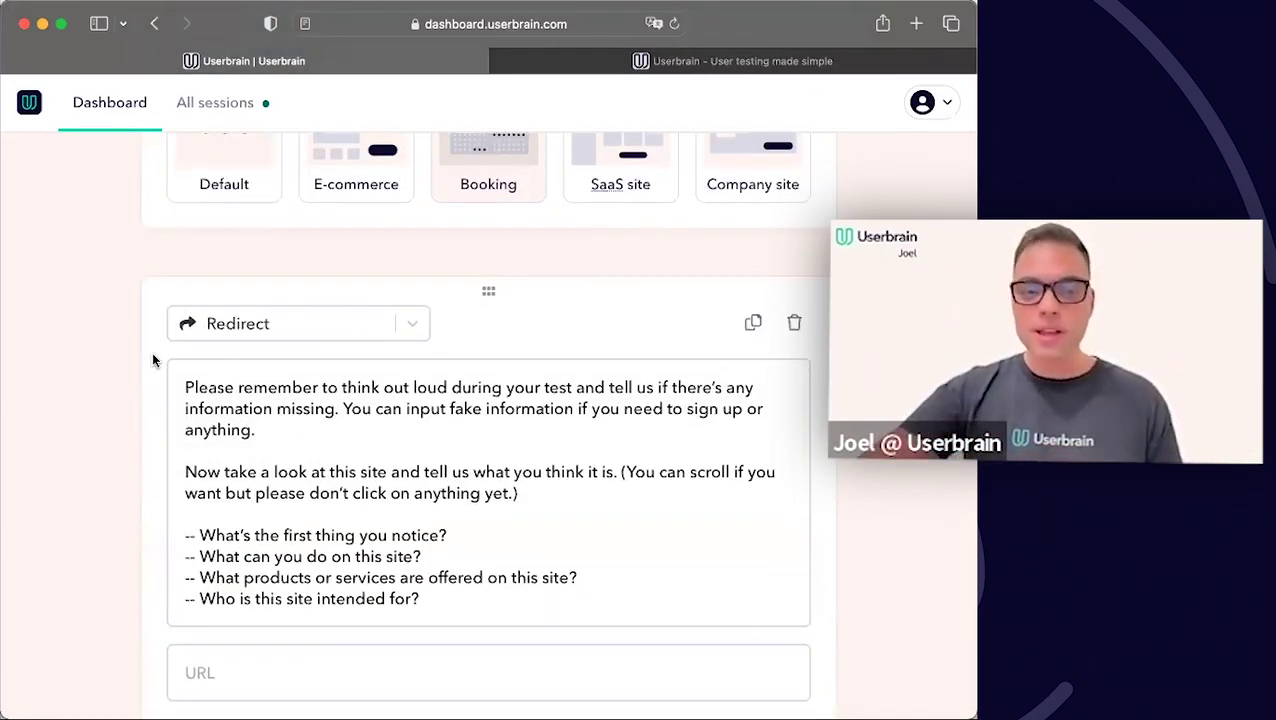
# Scroll to the Redirect block and open its step-type dropdown.
pyautogui.scroll(-3, 153, 360)
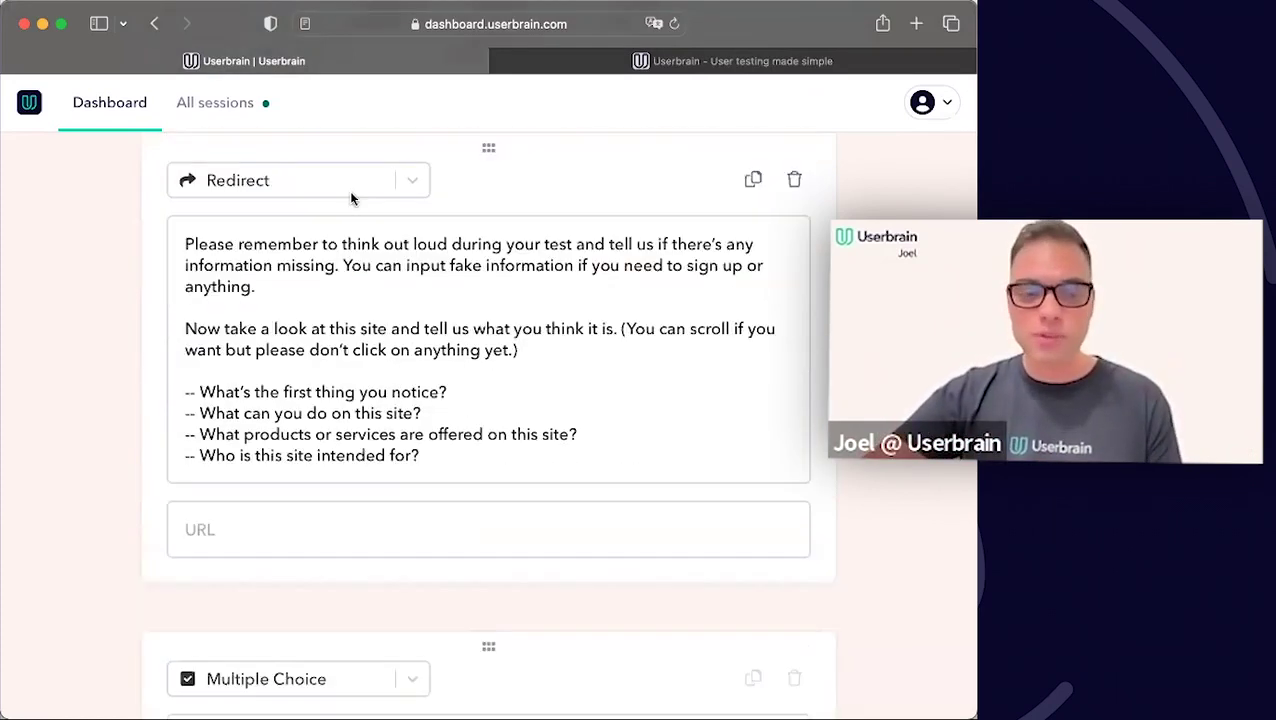
pyautogui.scroll(1, 286, 199)
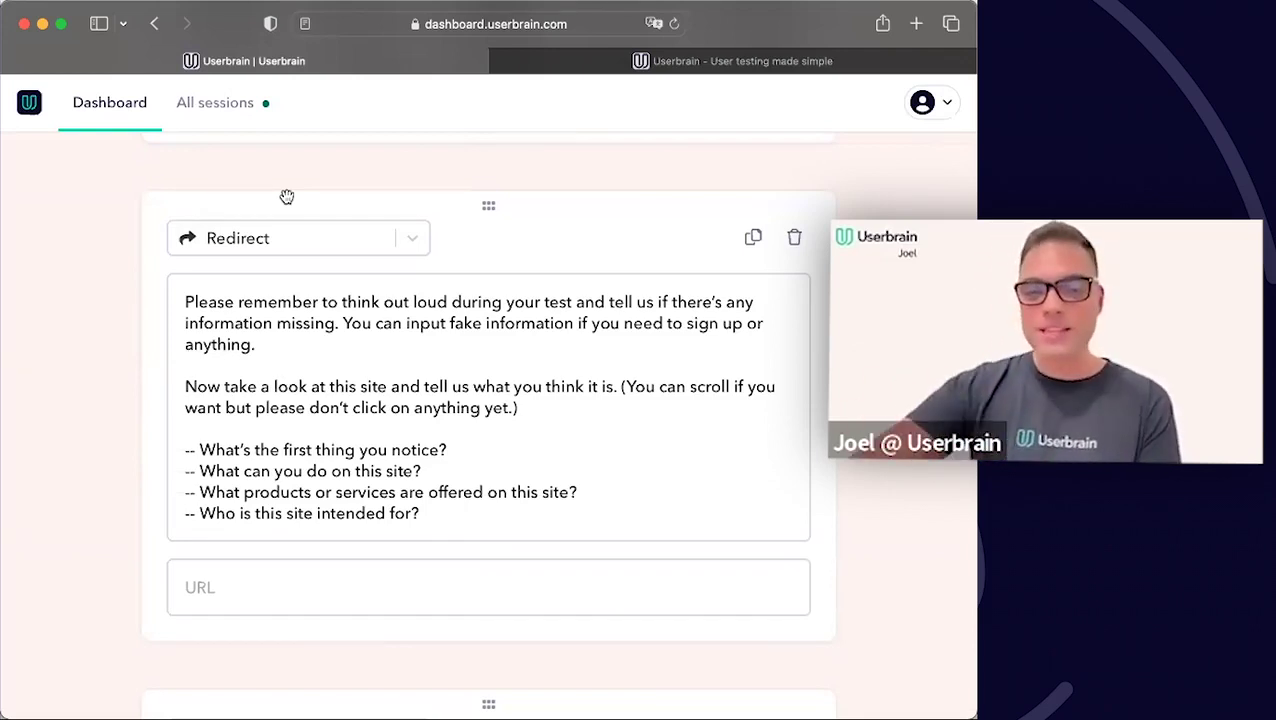
pyautogui.scroll(-1, 286, 197)
pyautogui.scroll(-1, 286, 197)
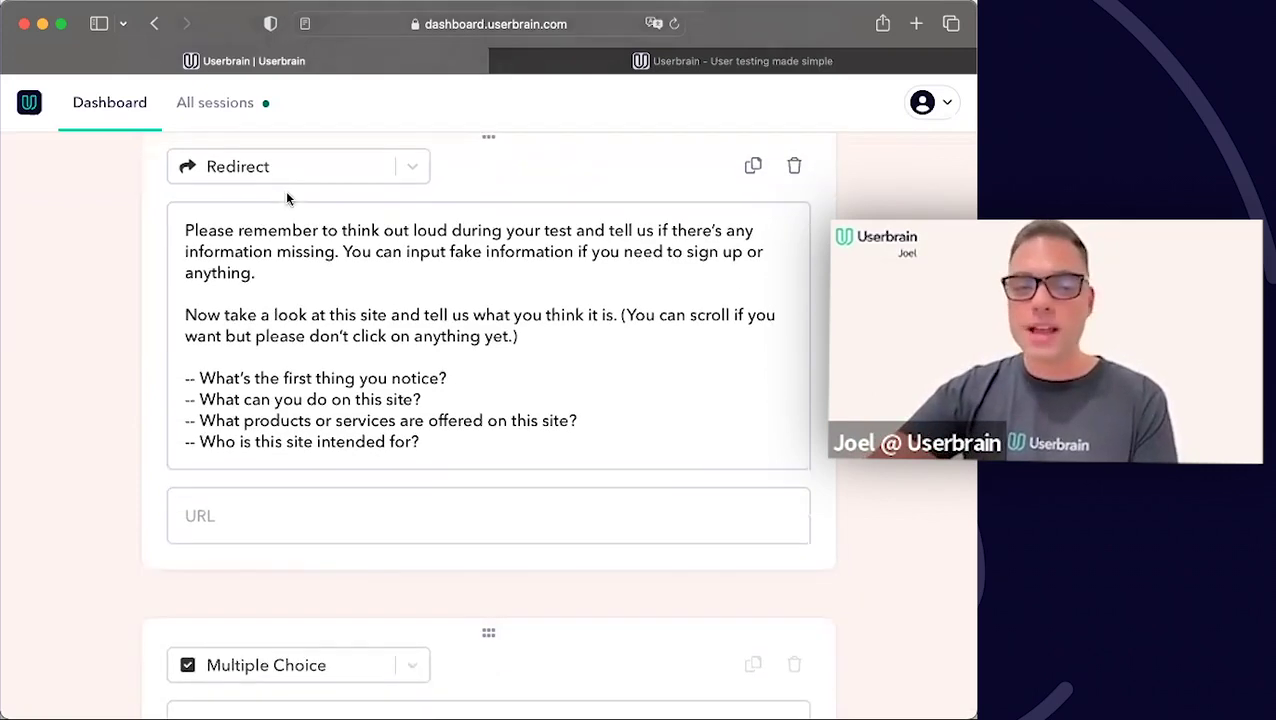
pyautogui.scroll(1, 287, 198)
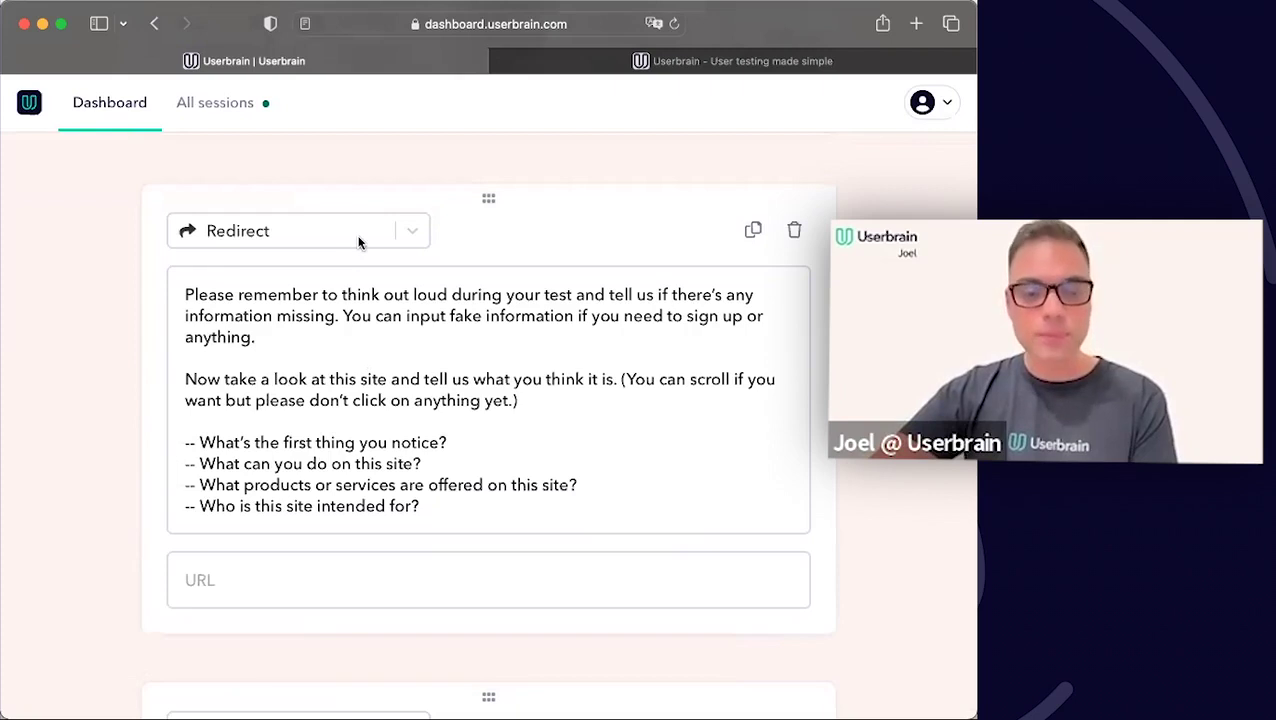
pyautogui.click(359, 238)
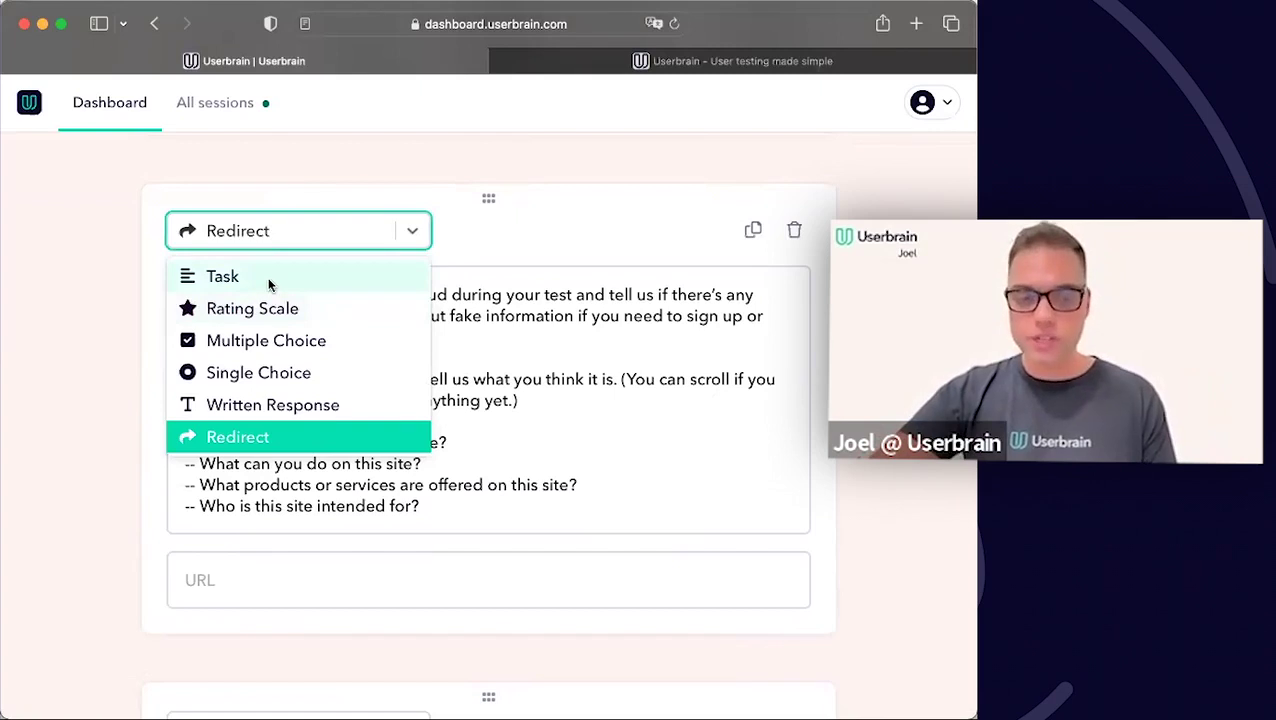
# Switch the Redirect step back to Task, keeping the task-success question checked.
pyautogui.click(206, 275)
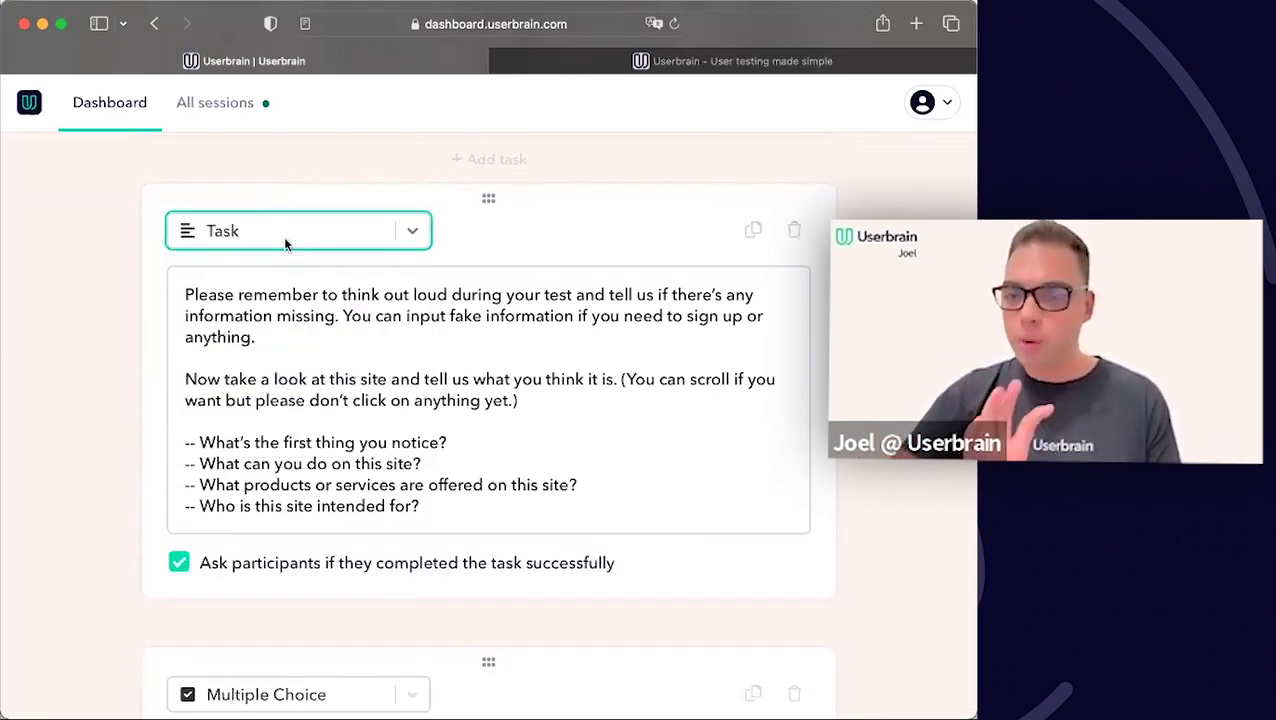
pyautogui.scroll(1, 284, 244)
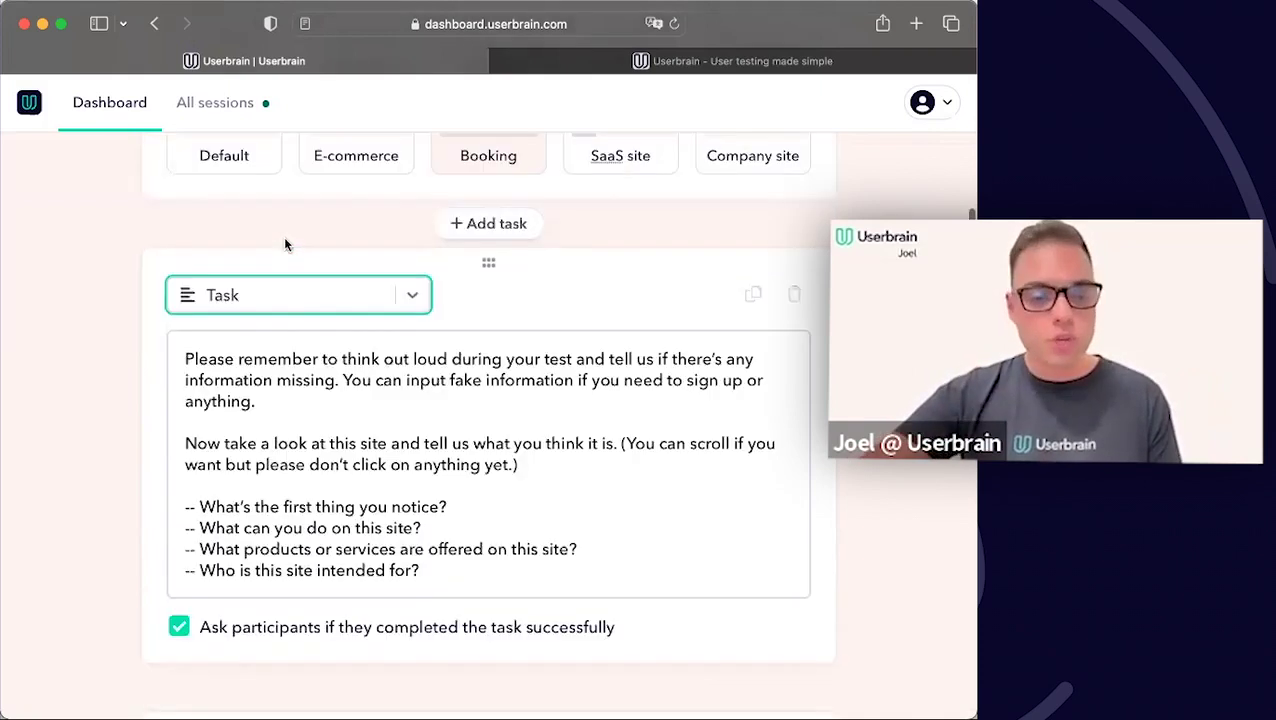
pyautogui.scroll(-2, 324, 376)
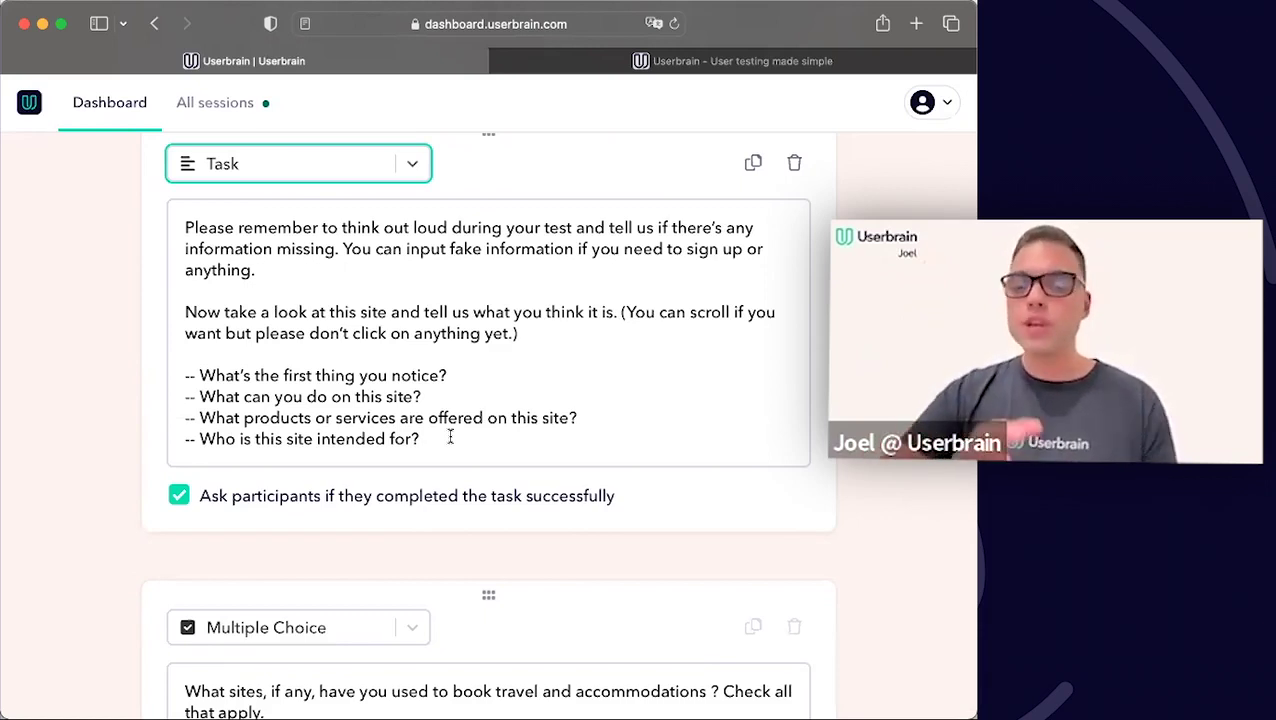
pyautogui.scroll(2, 450, 437)
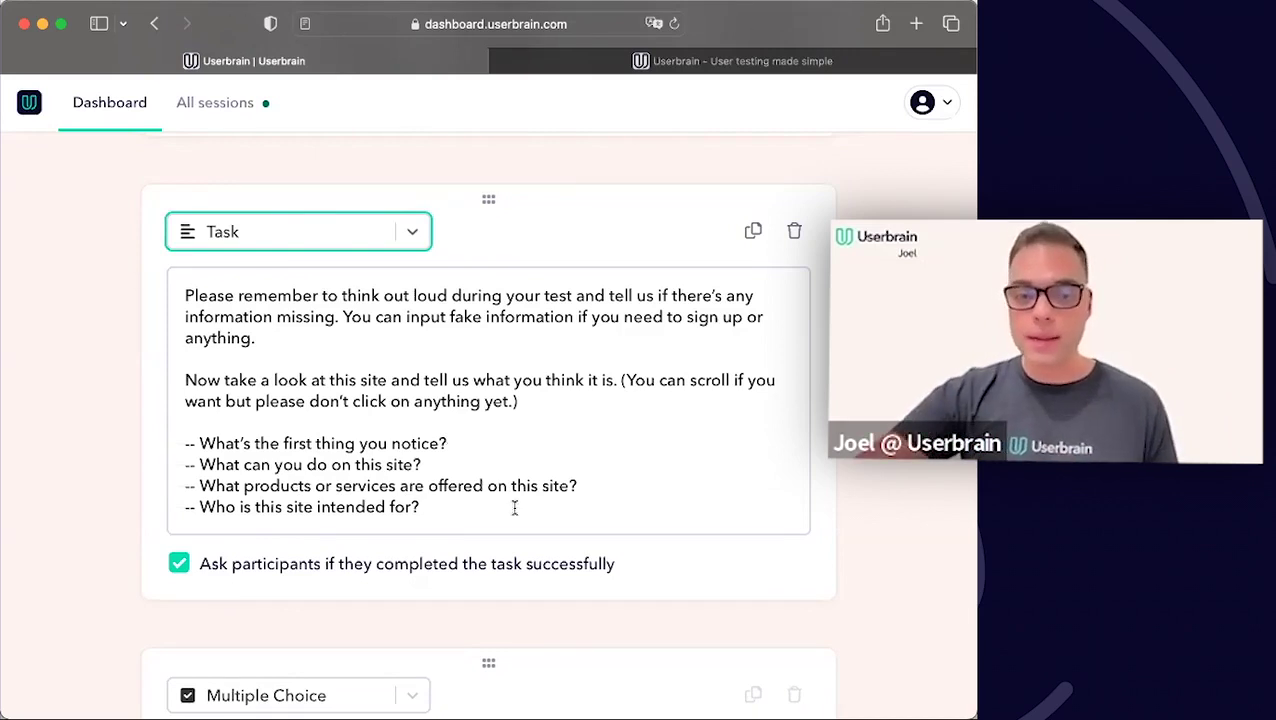
pyautogui.scroll(-2, 578, 484)
pyautogui.scroll(1, 578, 481)
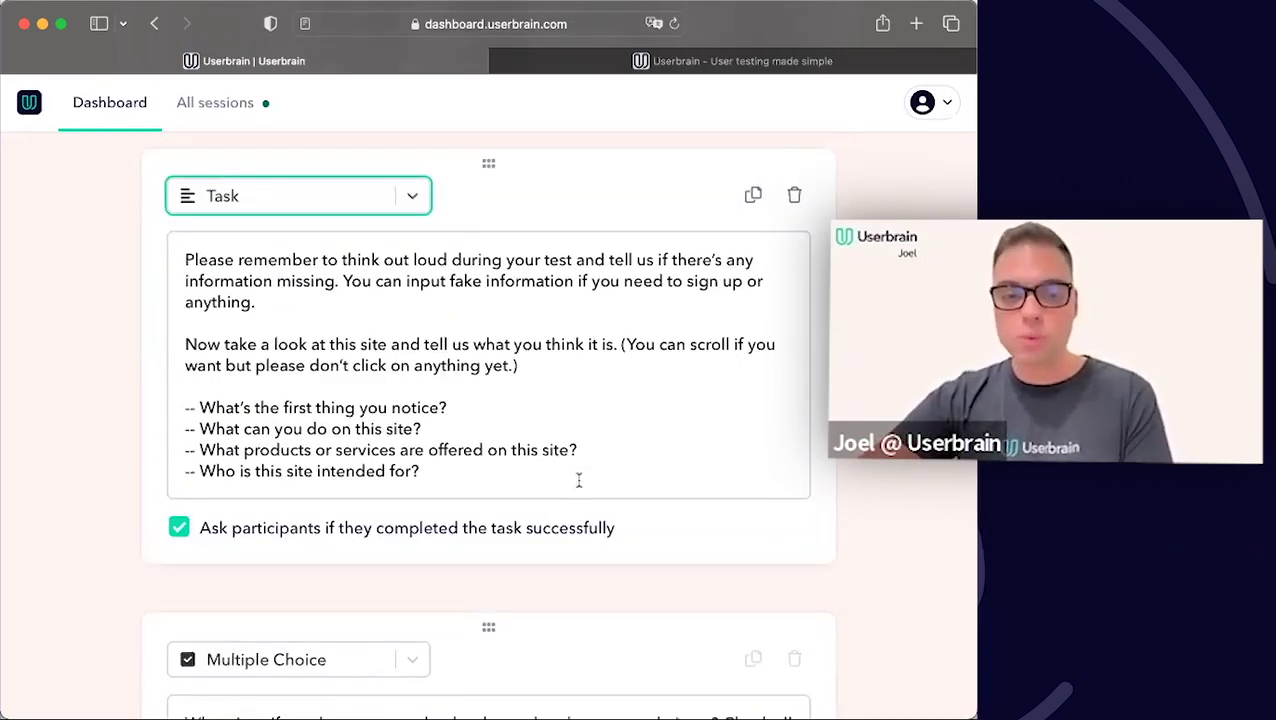
pyautogui.scroll(-1, 578, 481)
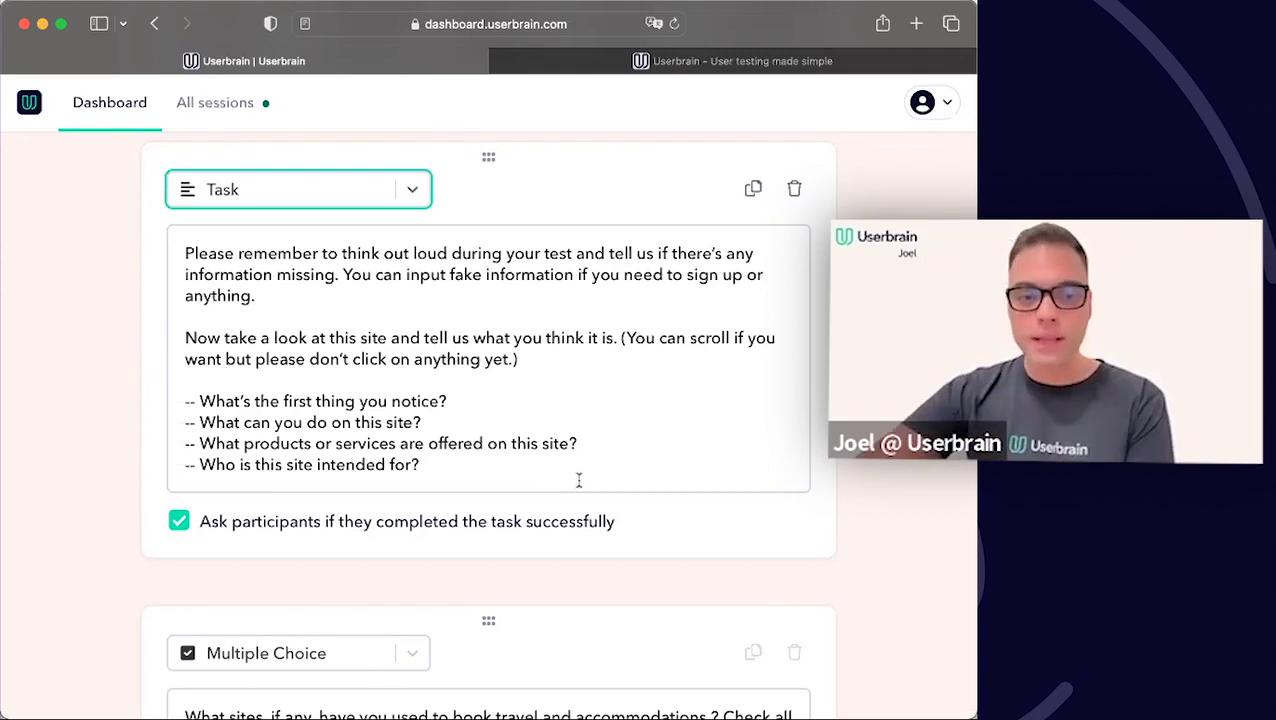
pyautogui.scroll(-1, 578, 482)
pyautogui.scroll(1, 578, 484)
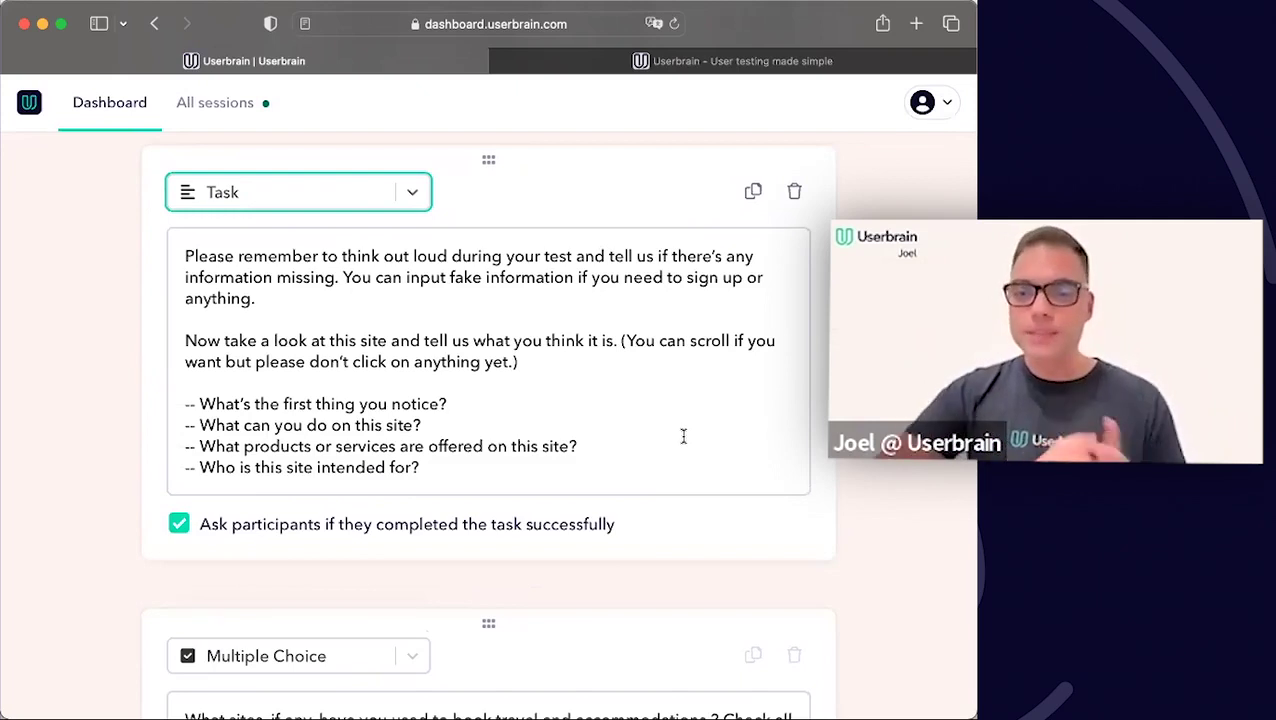
pyautogui.scroll(-1, 676, 420)
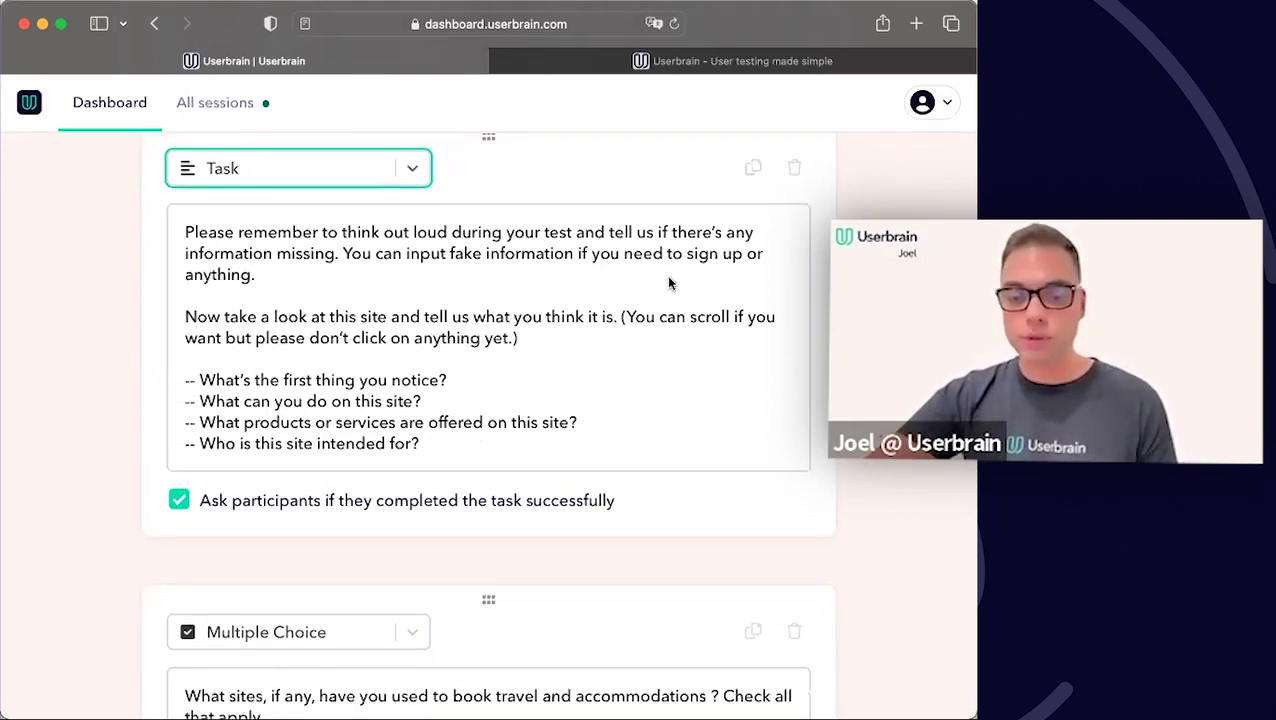
# Preview the 7-step test on desktop, then in the Mobile view, and close the preview.
pyautogui.click(322, 335)
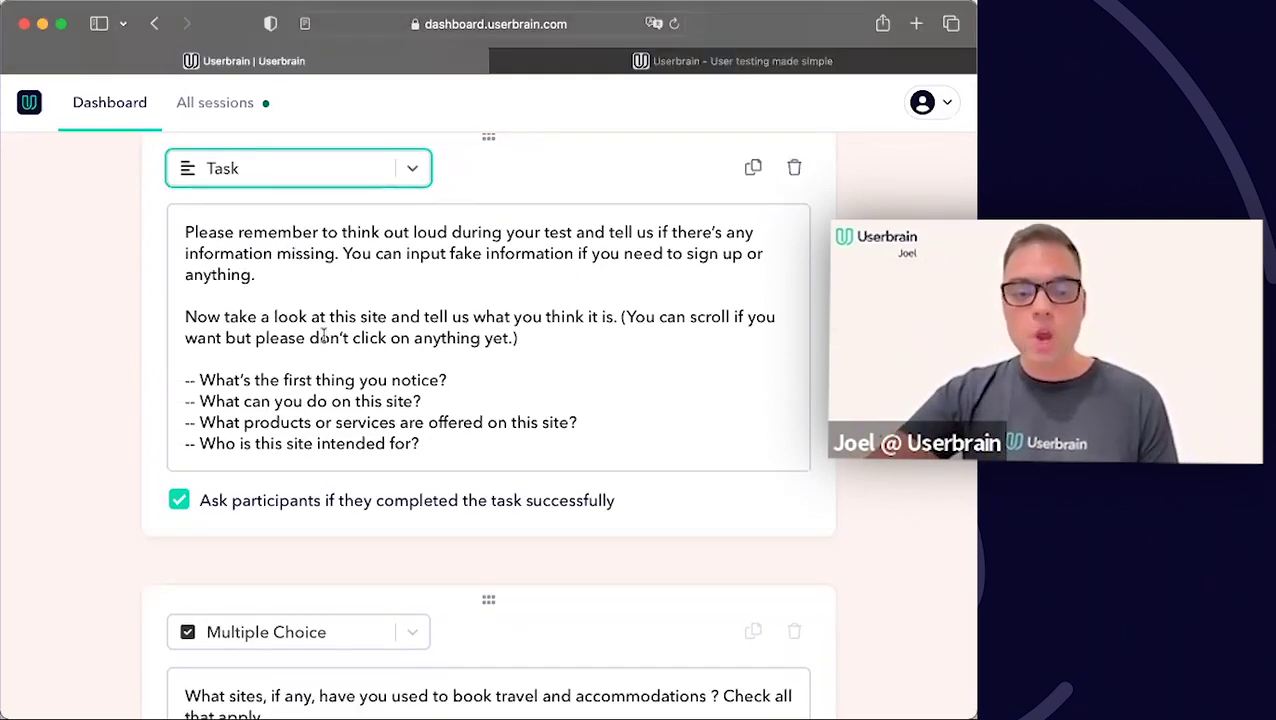
pyautogui.scroll(-5, 322, 335)
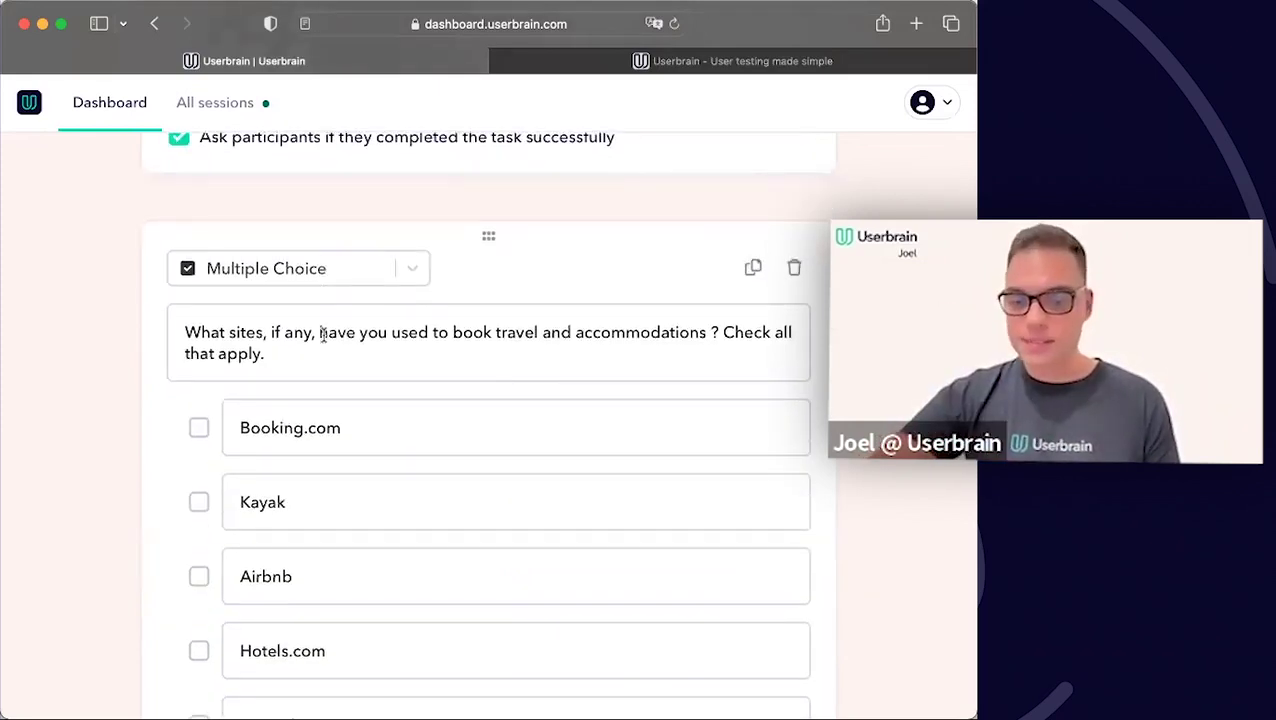
pyautogui.scroll(5, 322, 335)
pyautogui.scroll(-15, 322, 335)
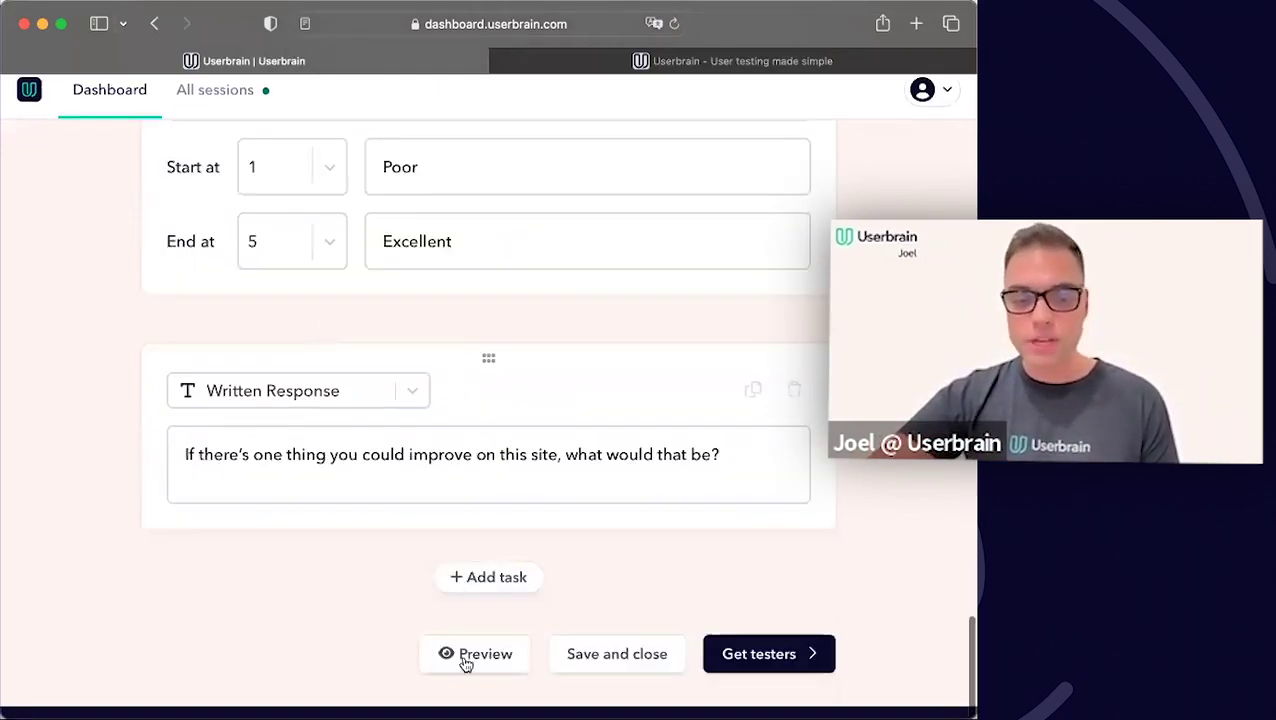
pyautogui.click(475, 666)
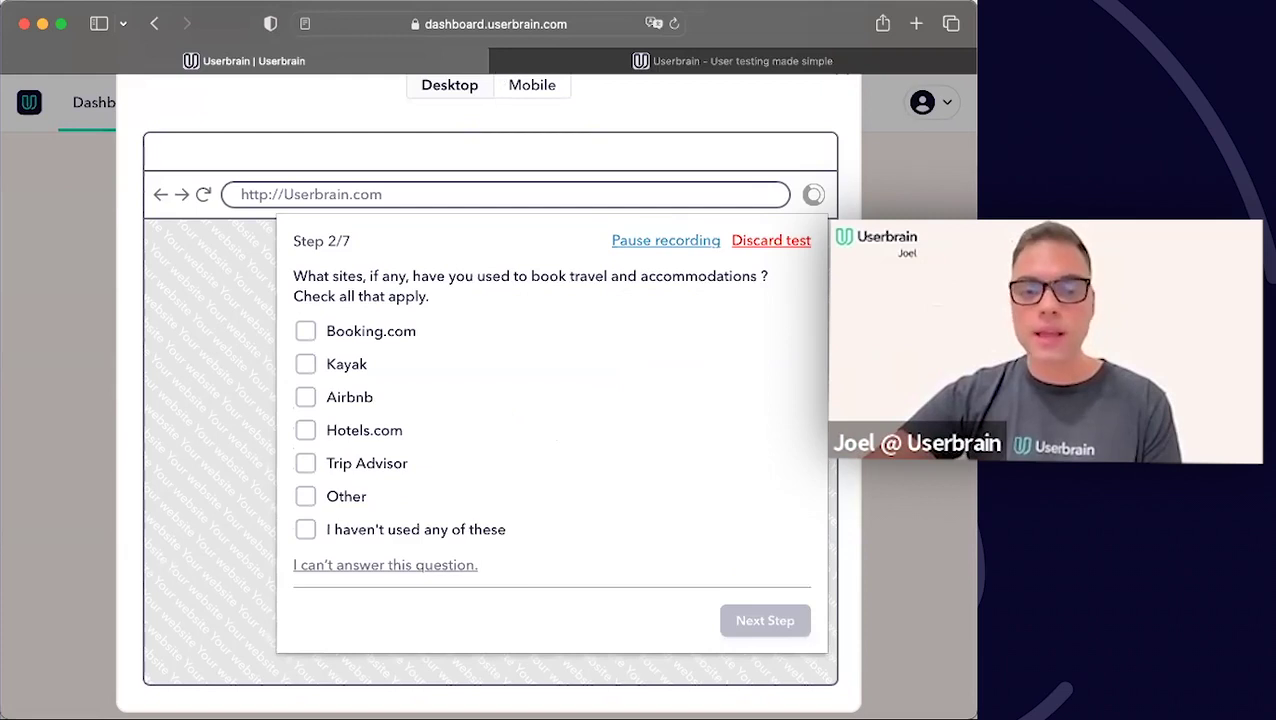
pyautogui.click(529, 92)
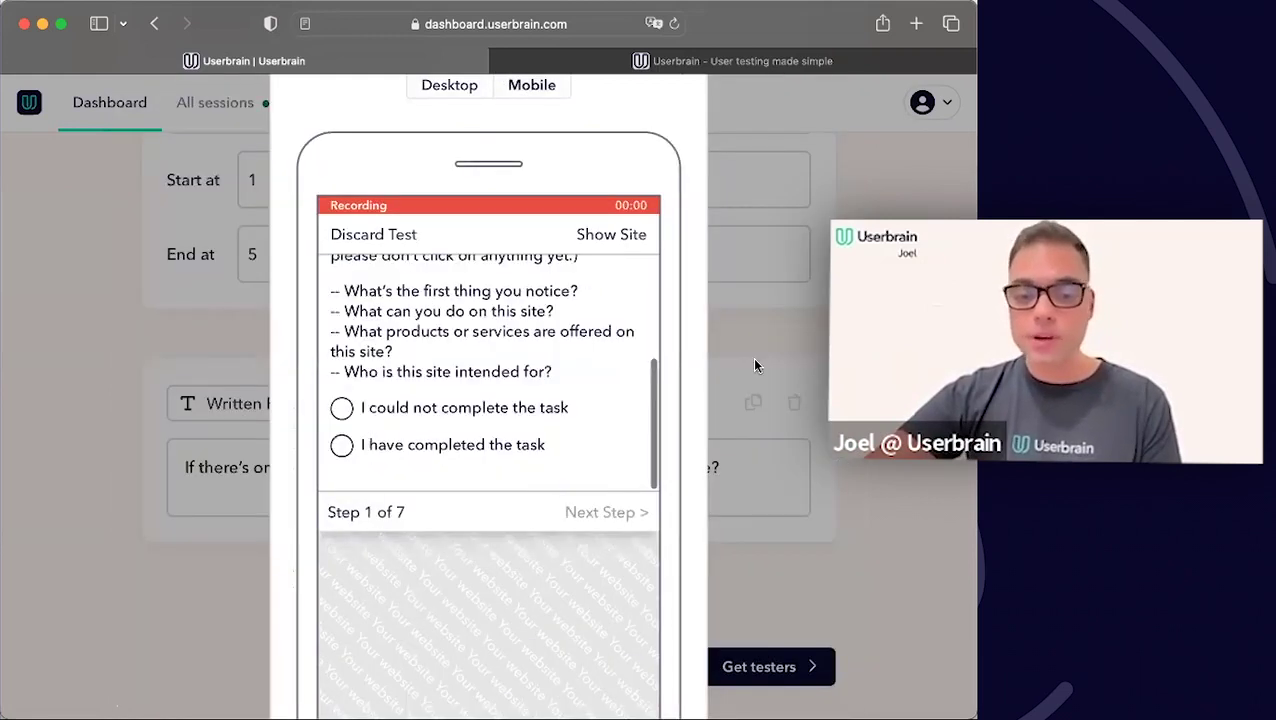
pyautogui.scroll(-3, 790, 572)
pyautogui.click(782, 605)
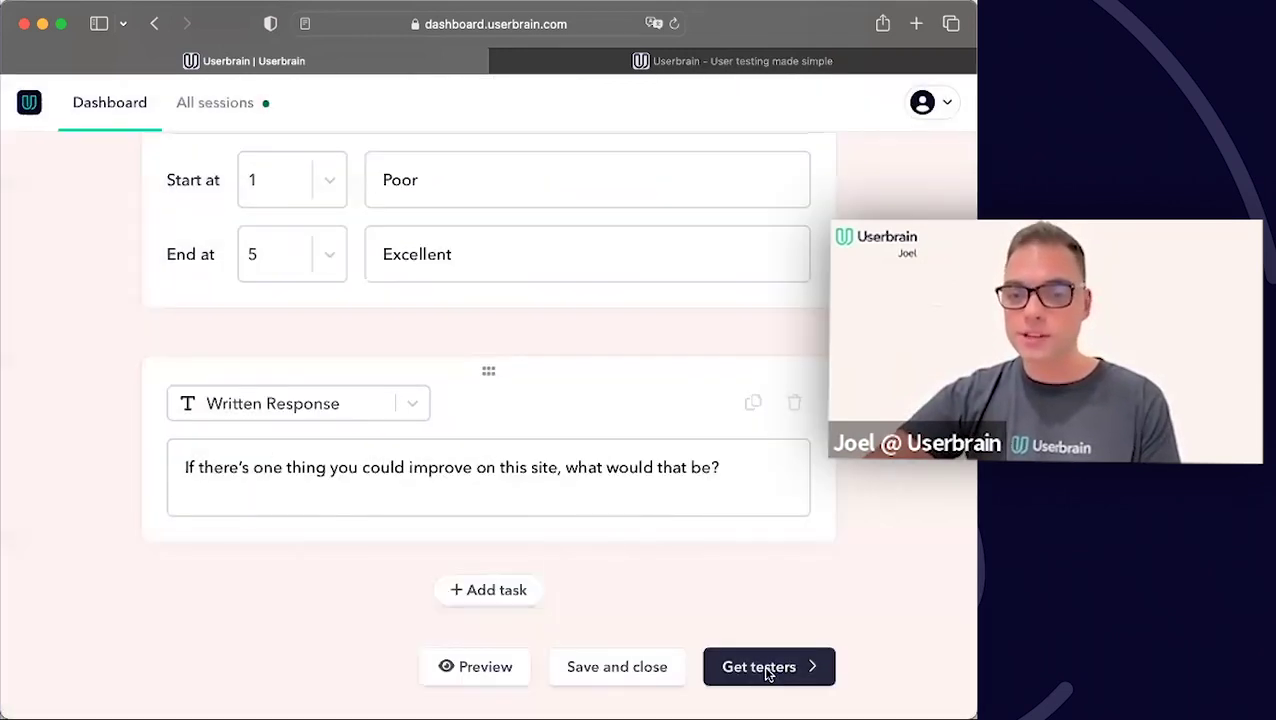
# Save the test via Get testers and dismiss the Order testers options without ordering.
pyautogui.click(762, 670)
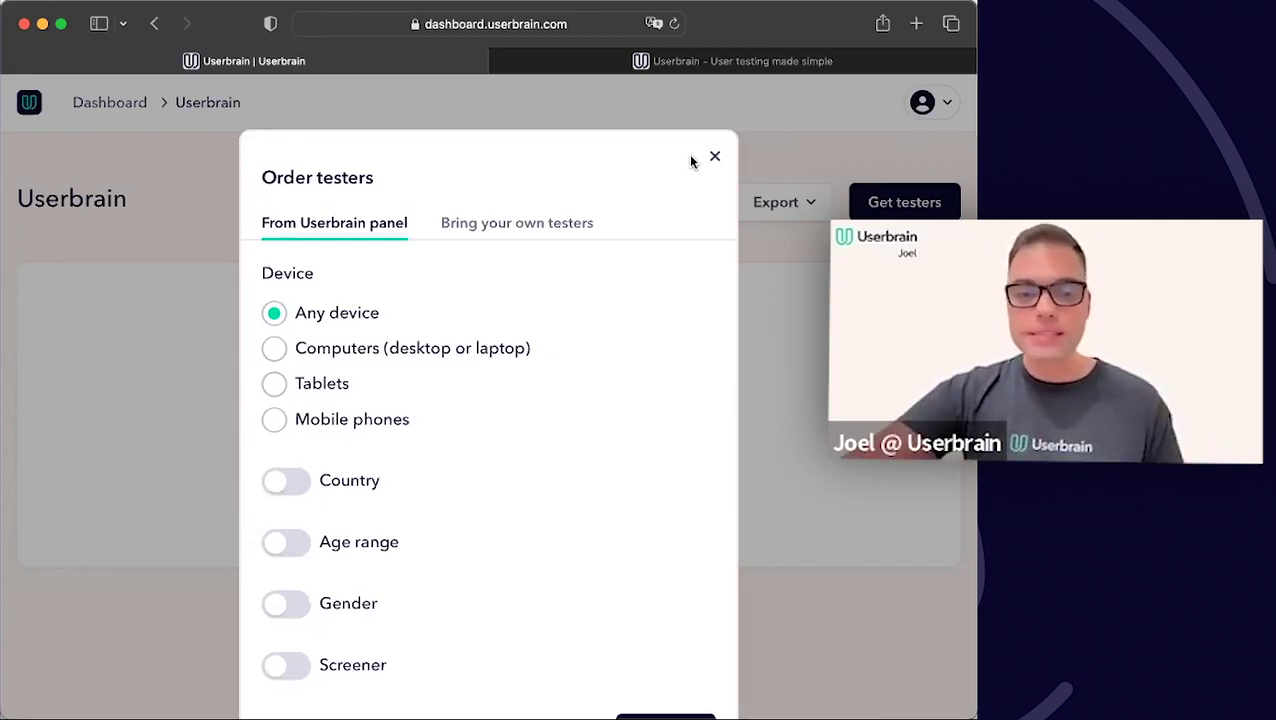
pyautogui.click(134, 102)
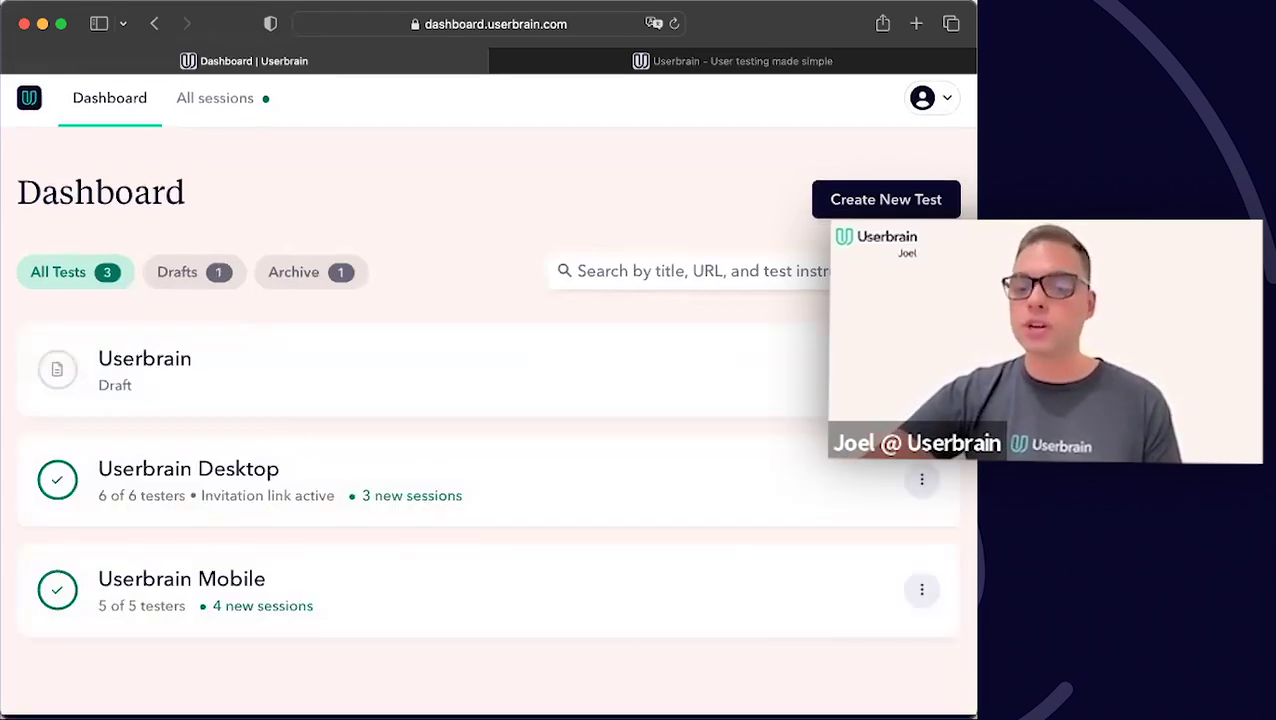
pyautogui.click(921, 483)
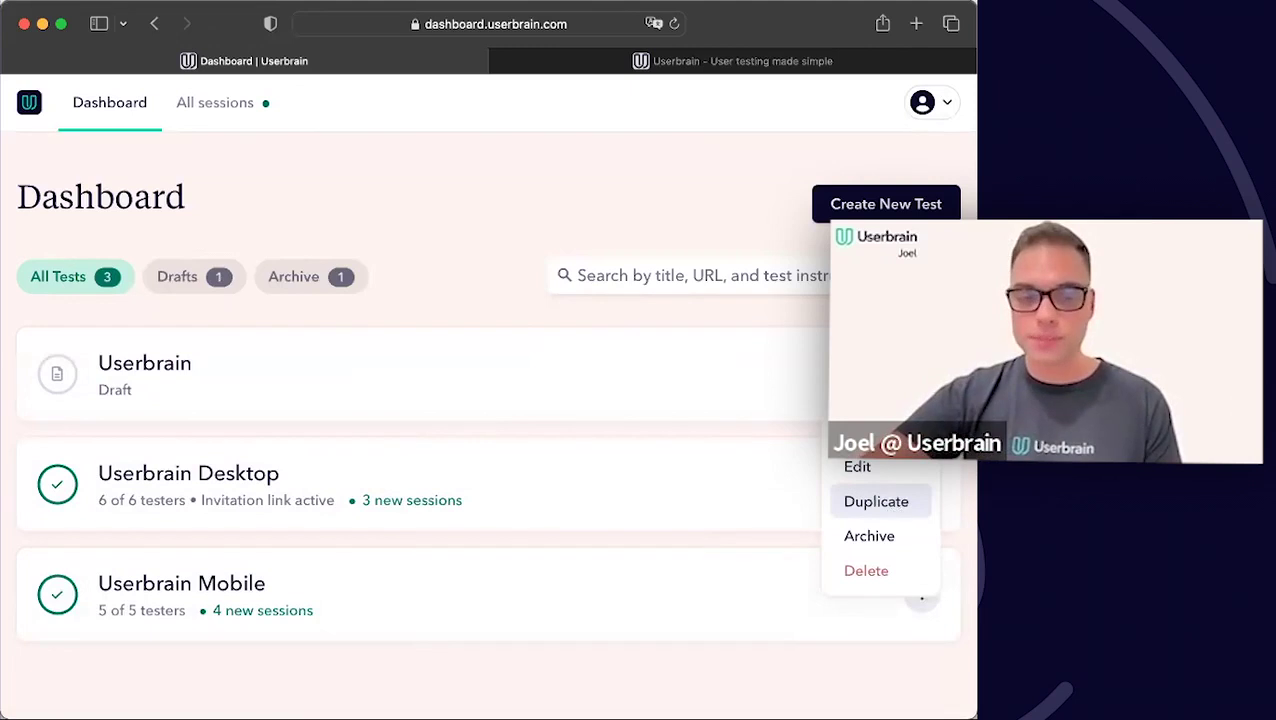
pyautogui.click(704, 220)
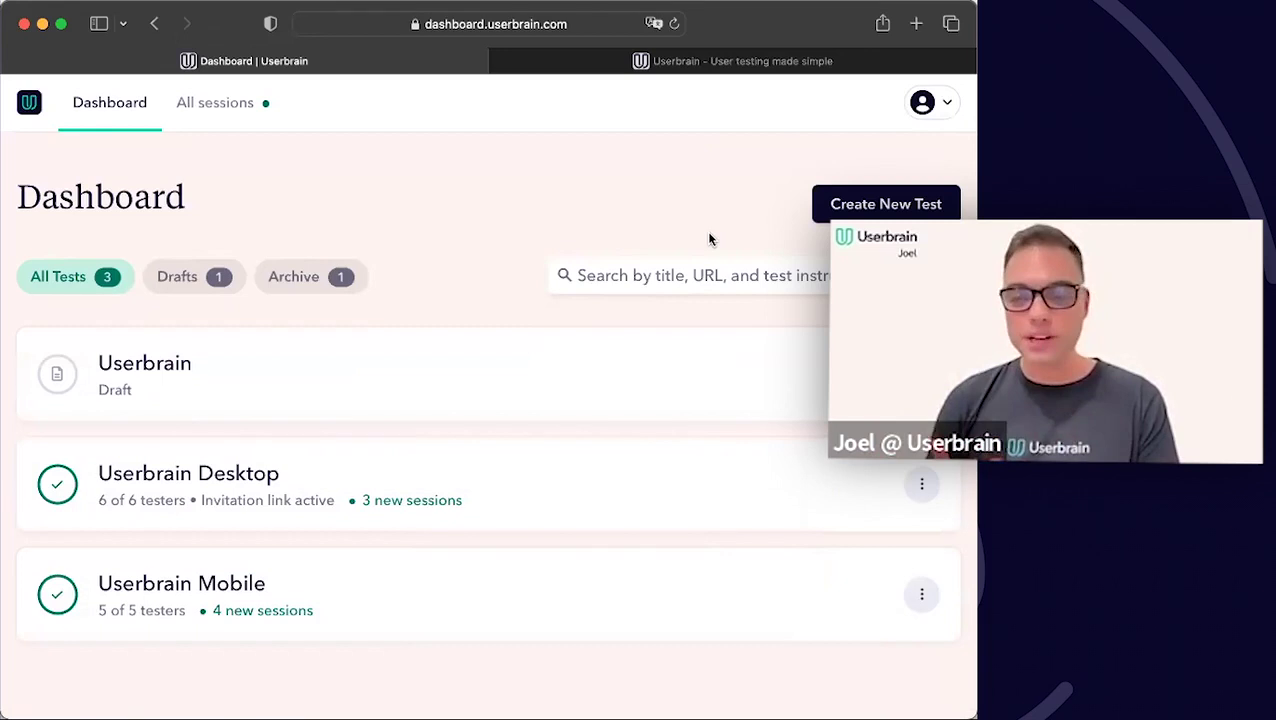
# Switch to the userbrain.com tab and browse the testing examples down to the Prototype category.
pyautogui.click(684, 63)
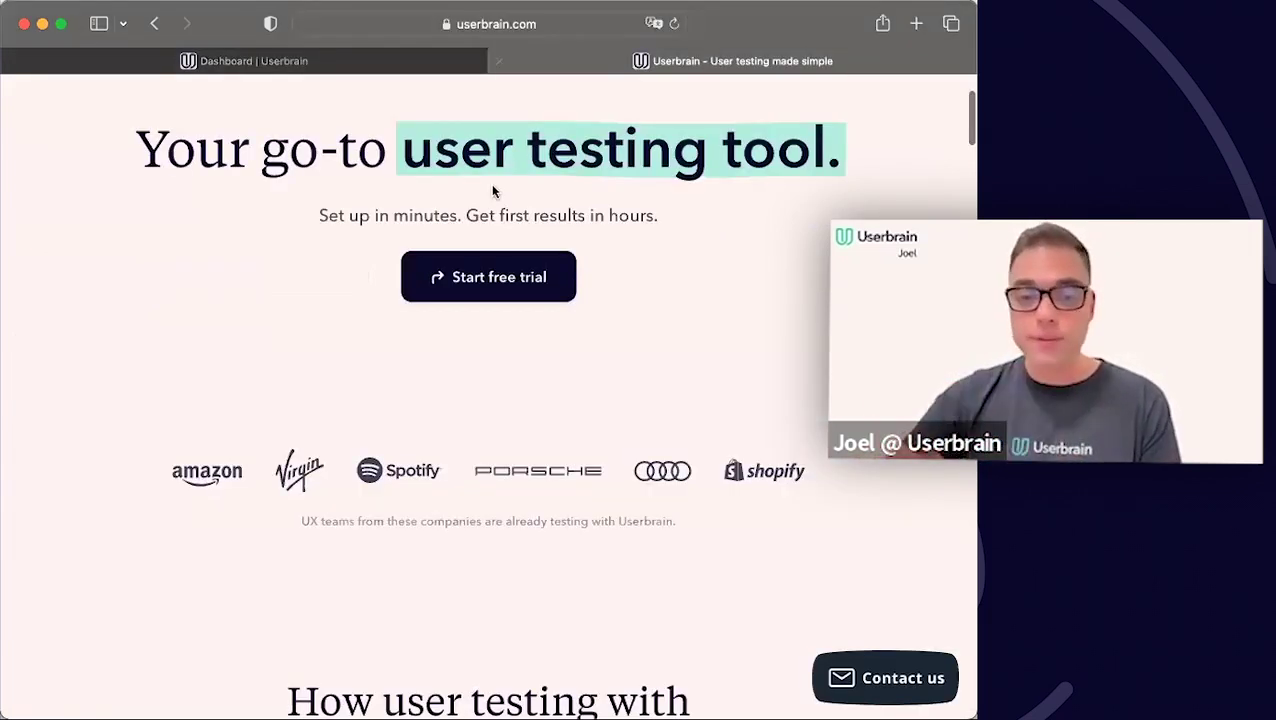
pyautogui.scroll(2, 492, 188)
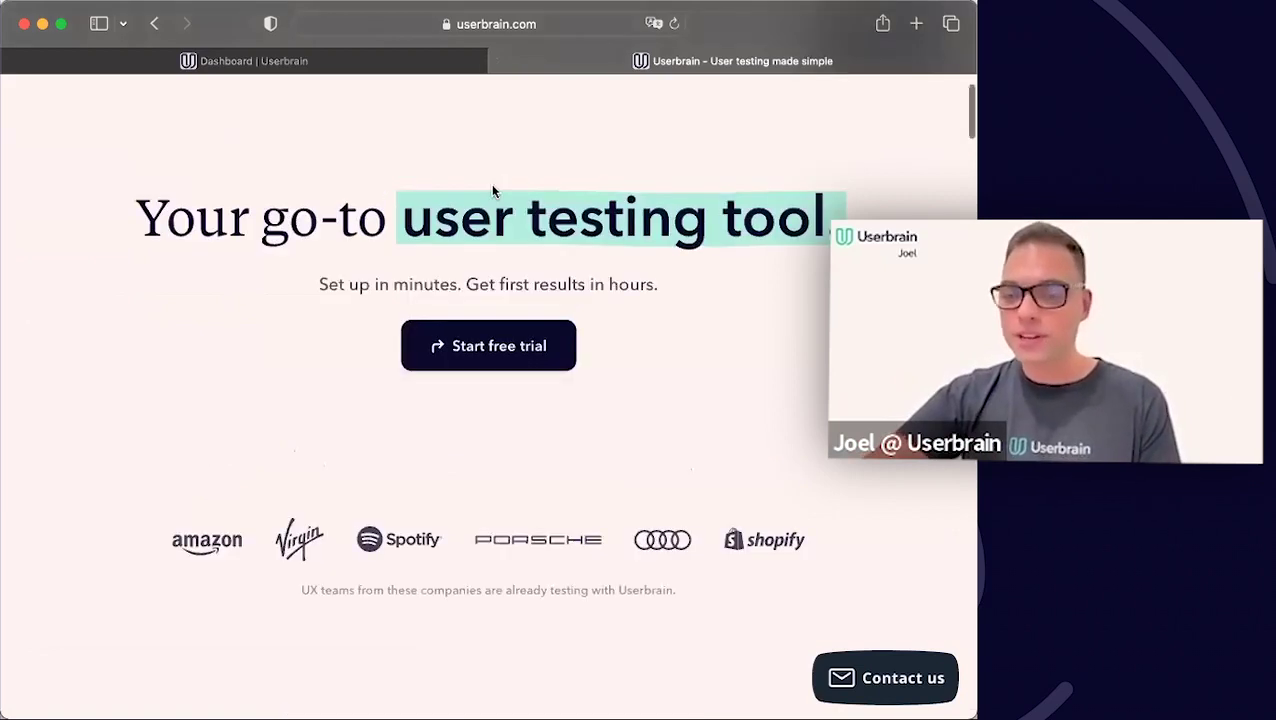
pyautogui.scroll(2, 492, 190)
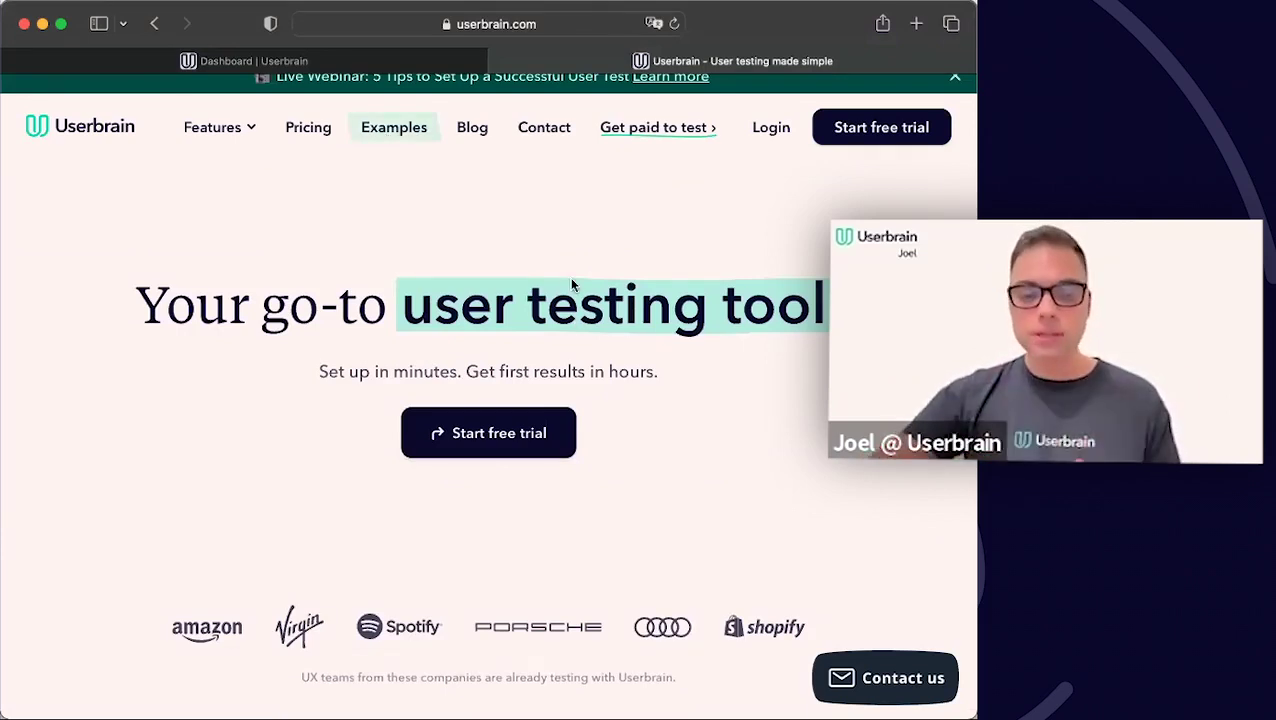
pyautogui.scroll(-3, 572, 285)
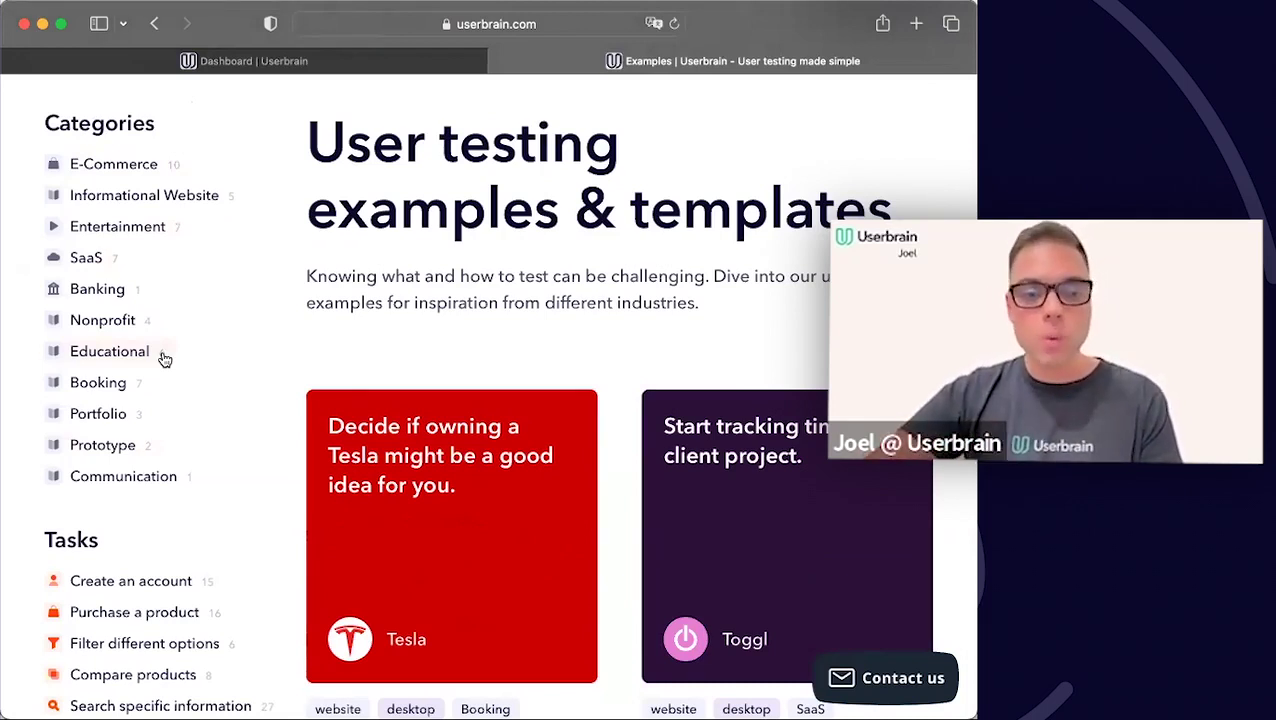
pyautogui.scroll(-1, 165, 358)
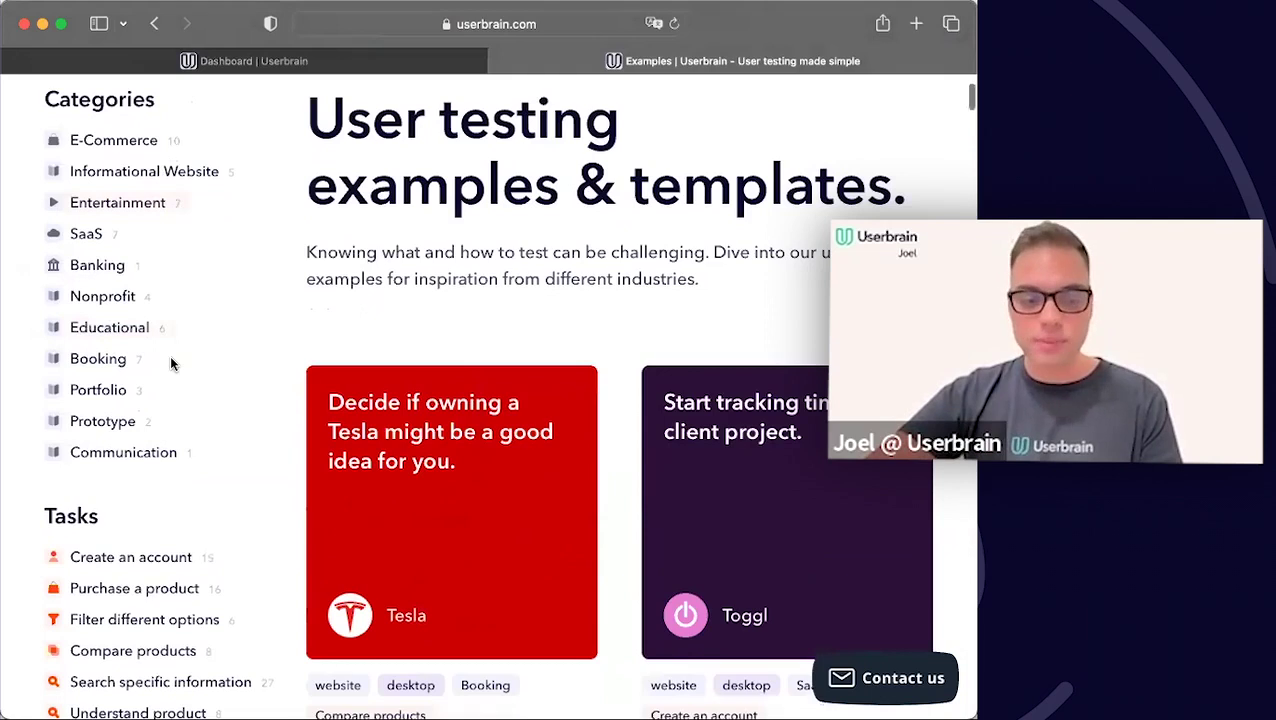
pyautogui.scroll(-2, 160, 470)
pyautogui.scroll(-5, 145, 250)
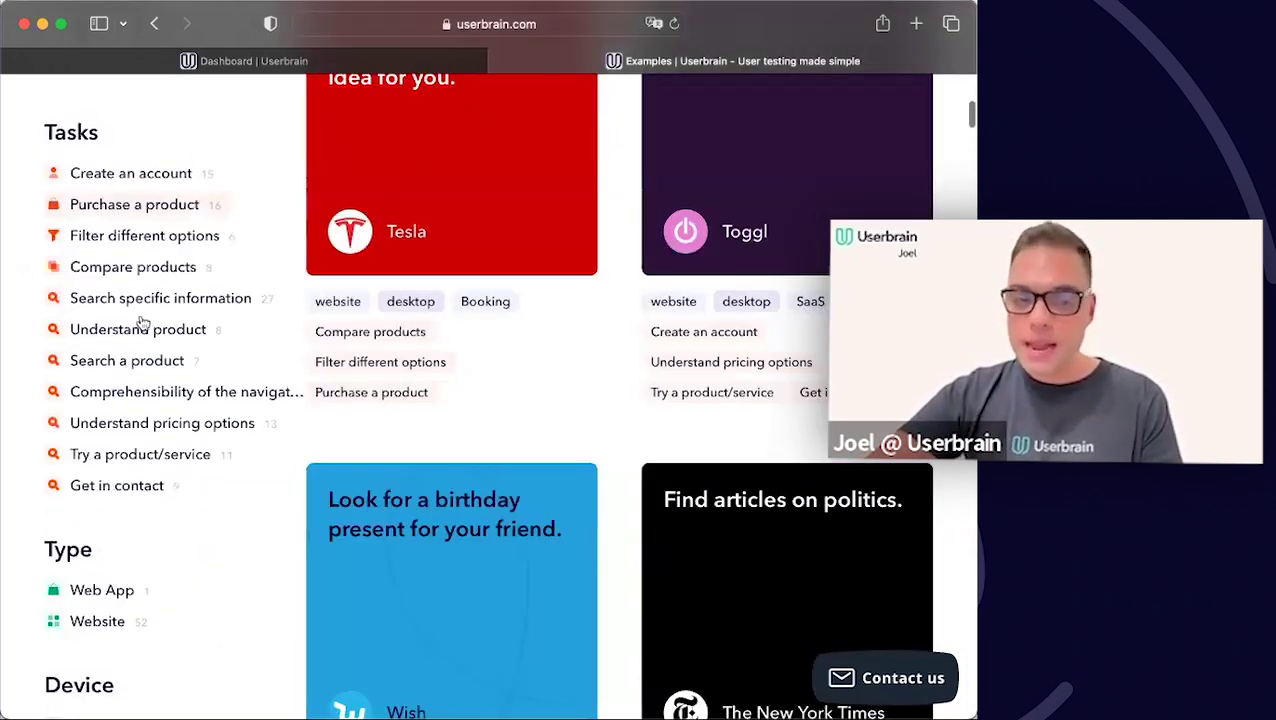
pyautogui.scroll(-2, 150, 206)
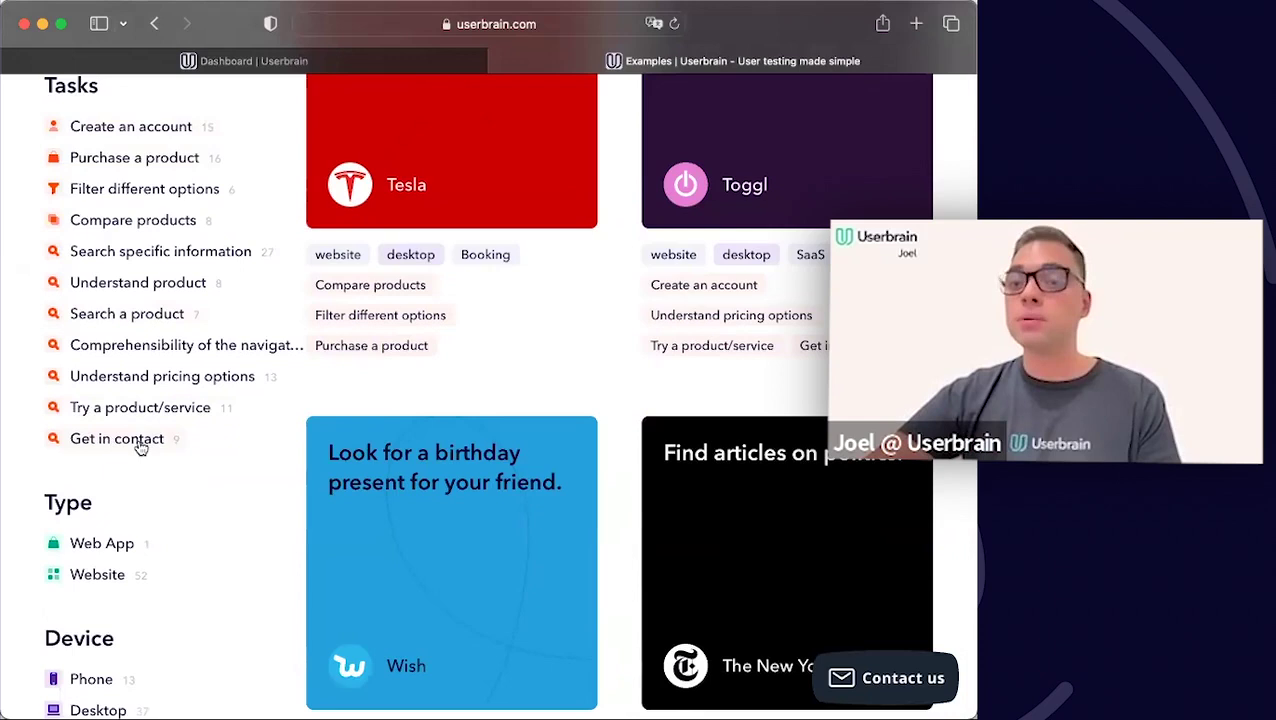
pyautogui.scroll(-1, 141, 449)
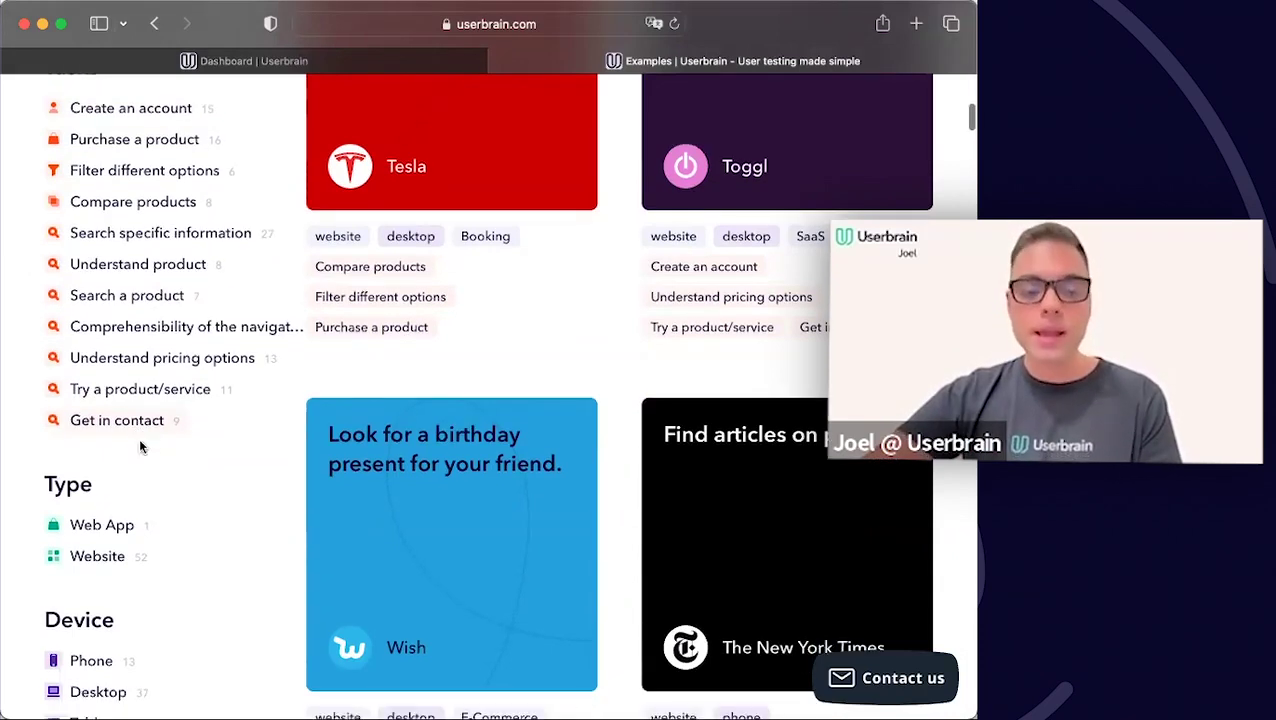
pyautogui.scroll(-5, 139, 440)
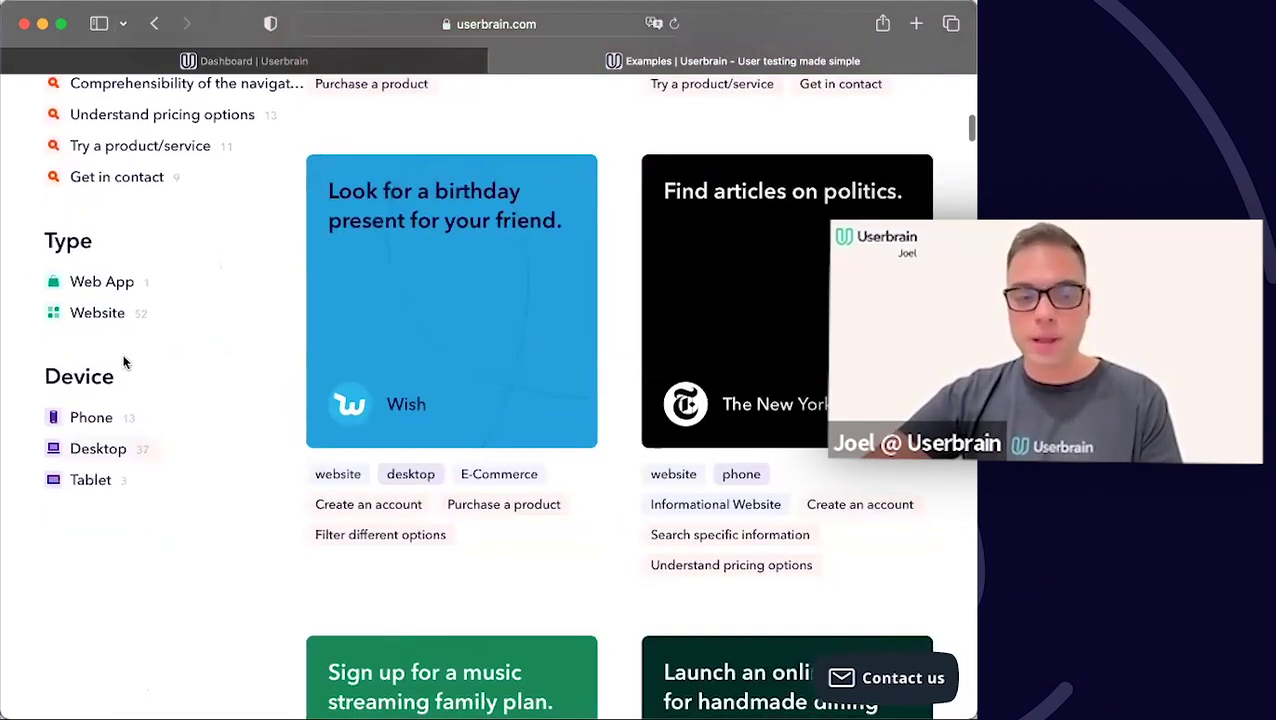
pyautogui.scroll(7, 124, 362)
pyautogui.scroll(5, 116, 293)
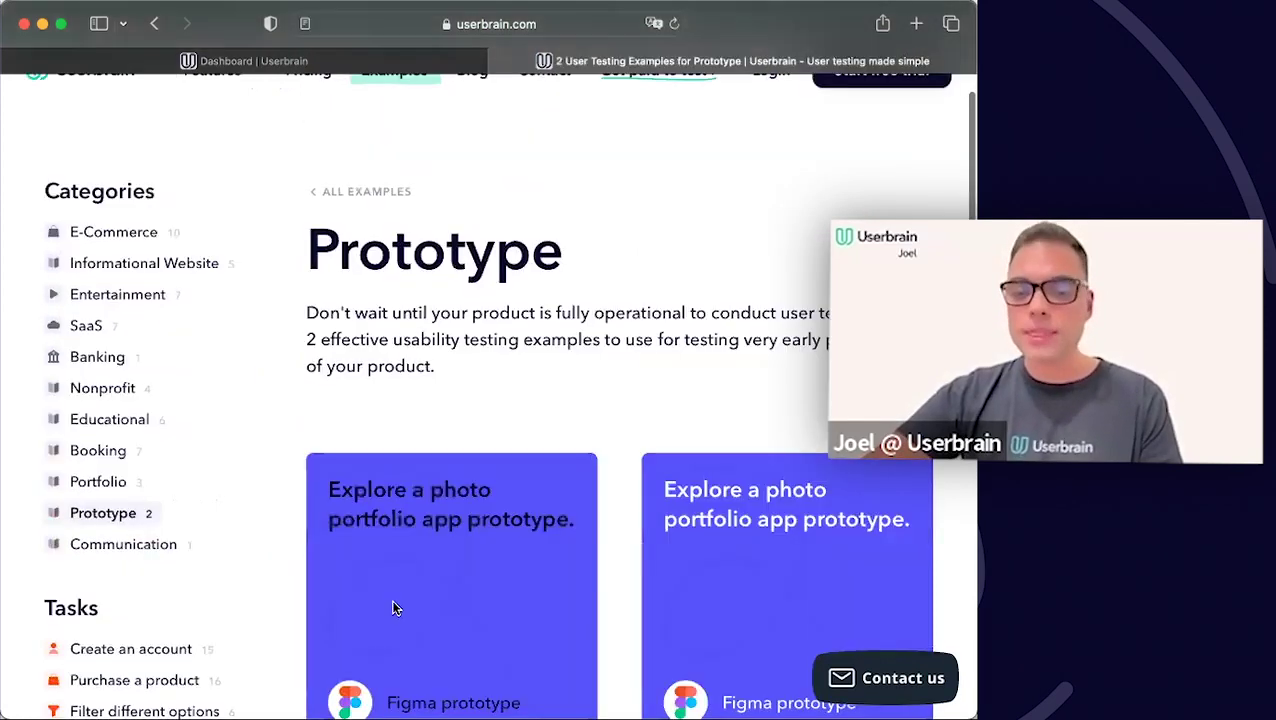
pyautogui.scroll(-5, 400, 350)
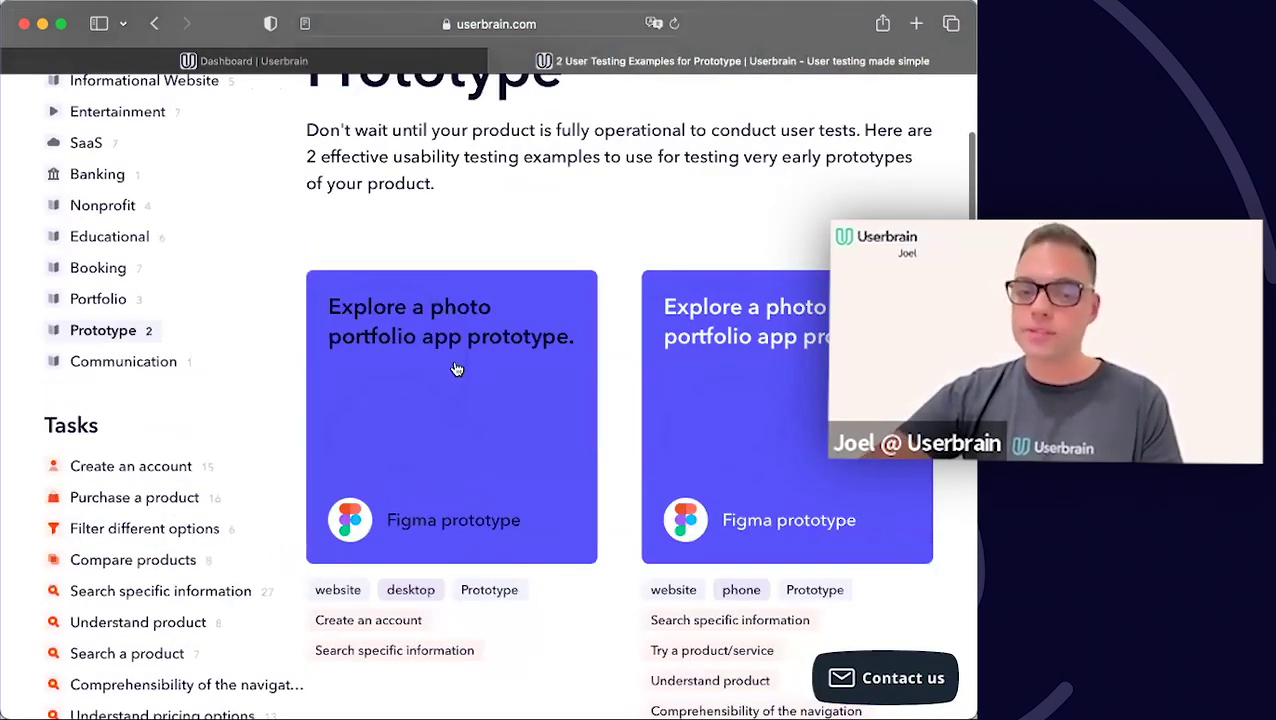
pyautogui.click(365, 437)
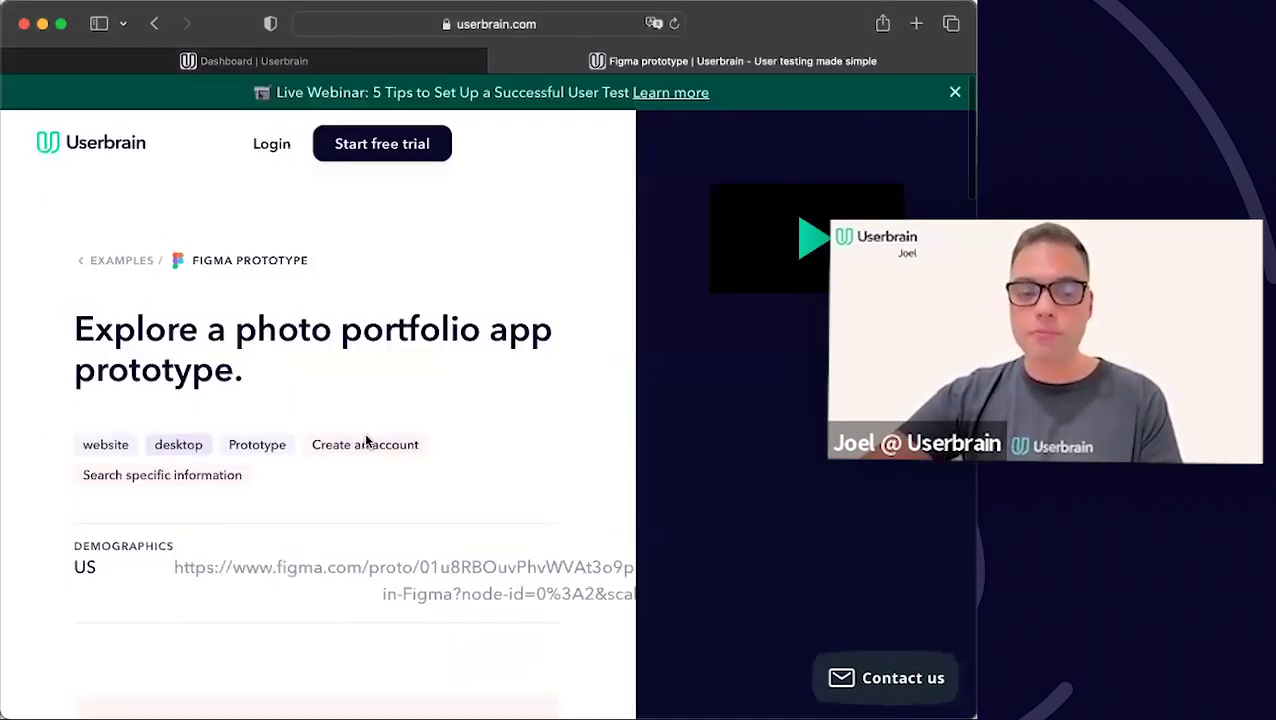
pyautogui.scroll(-10, 365, 440)
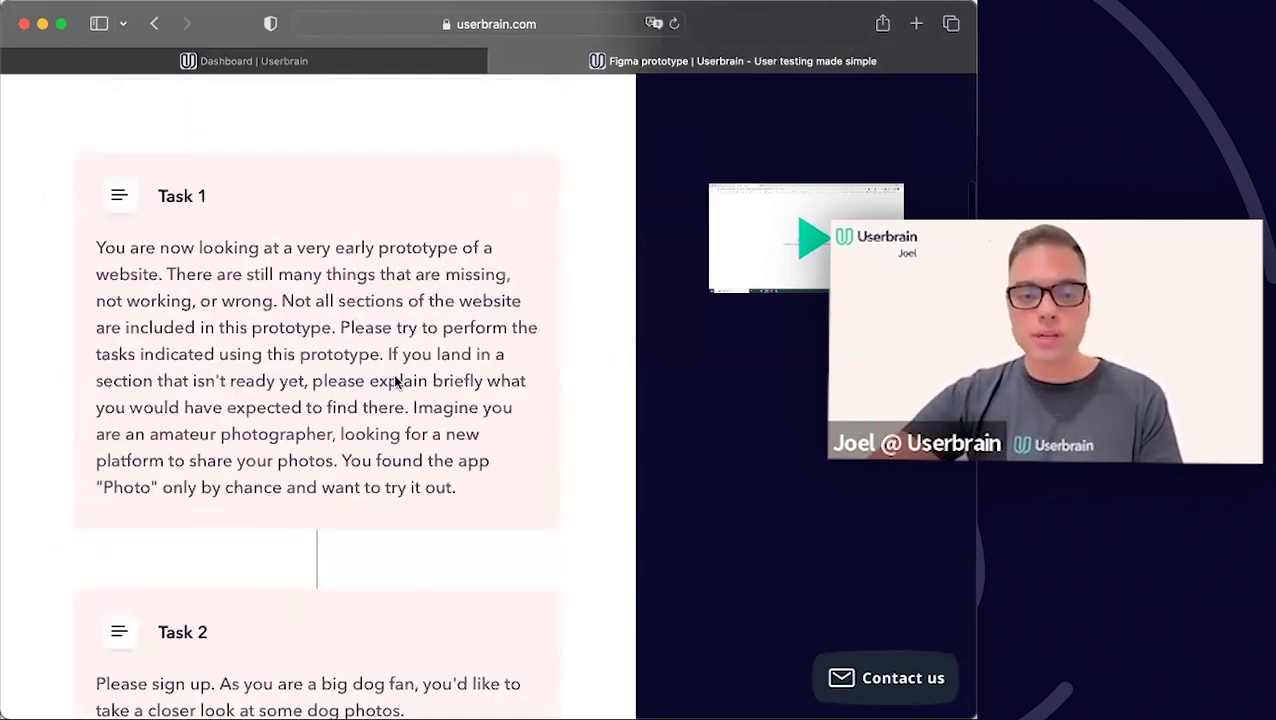
pyautogui.scroll(10, 293, 367)
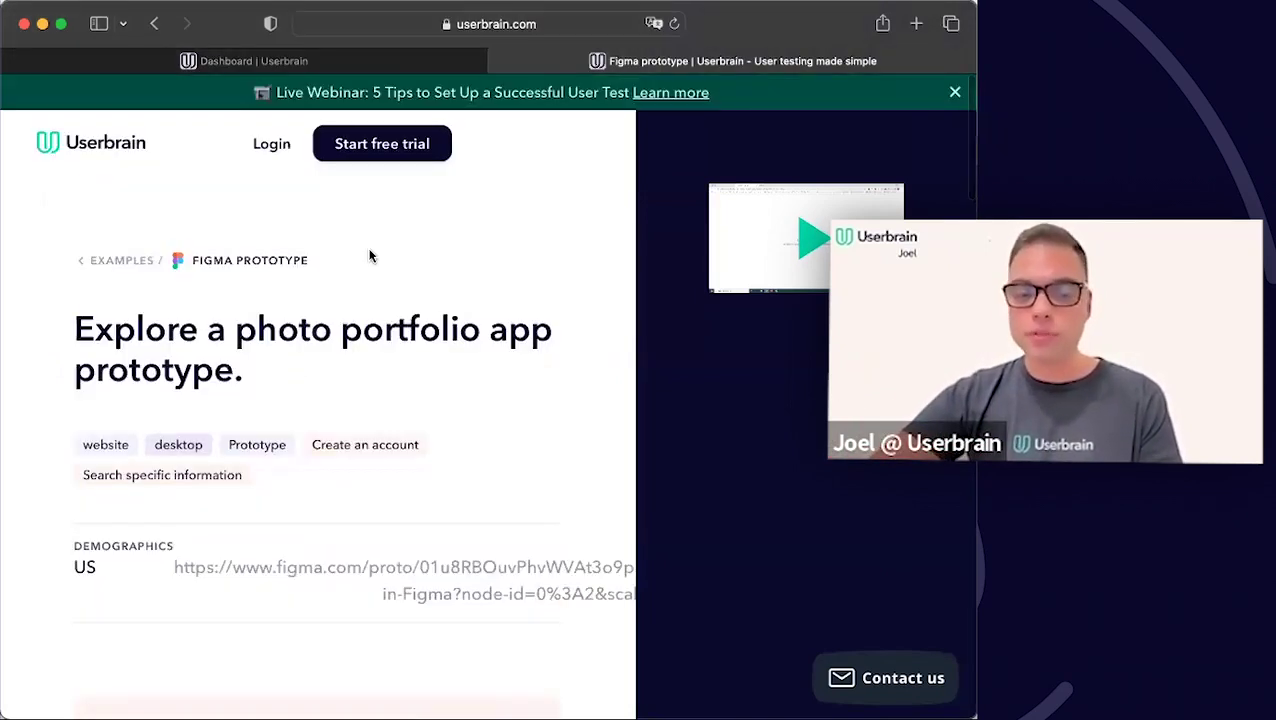
pyautogui.scroll(-10, 369, 256)
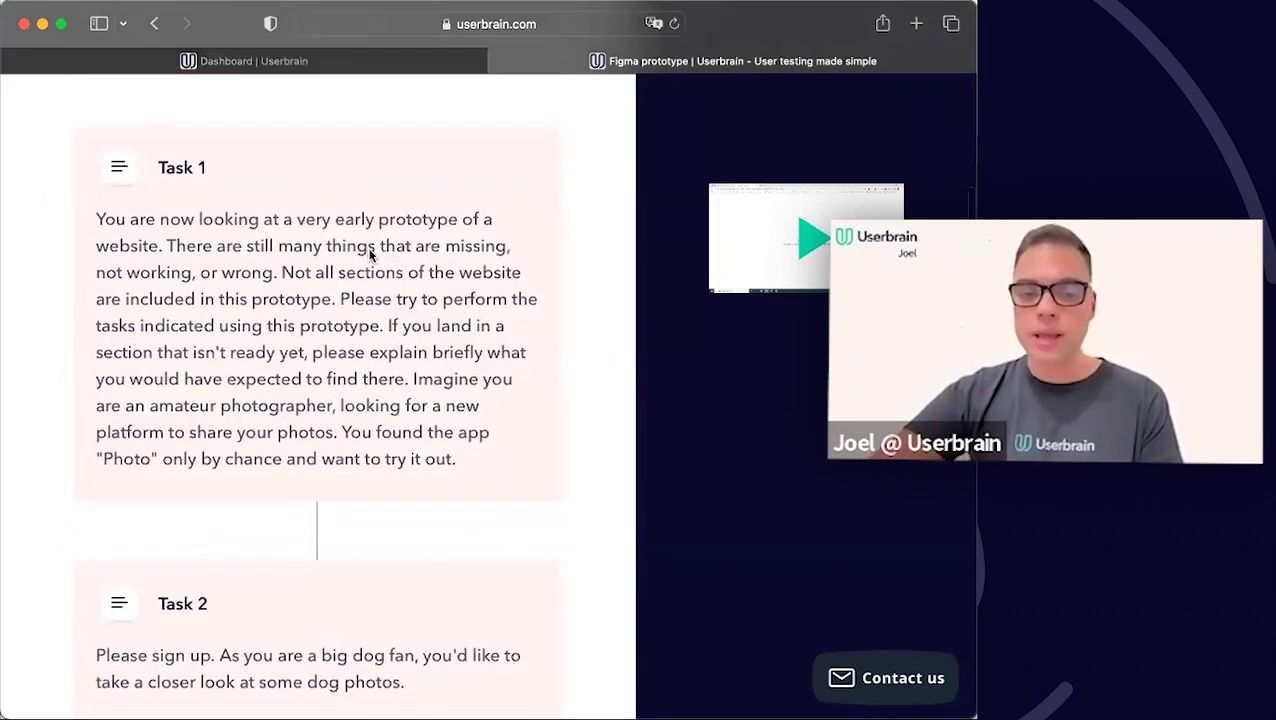
pyautogui.scroll(-8, 369, 256)
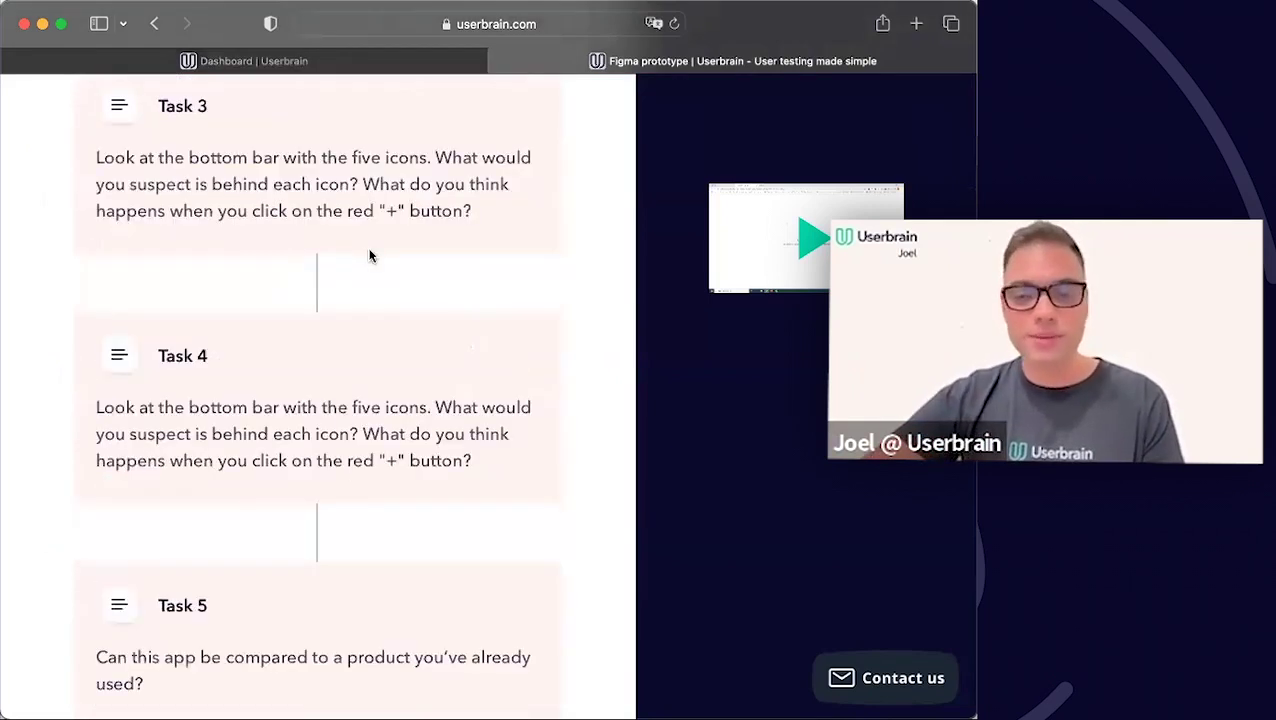
pyautogui.scroll(5, 369, 256)
pyautogui.scroll(6, 369, 256)
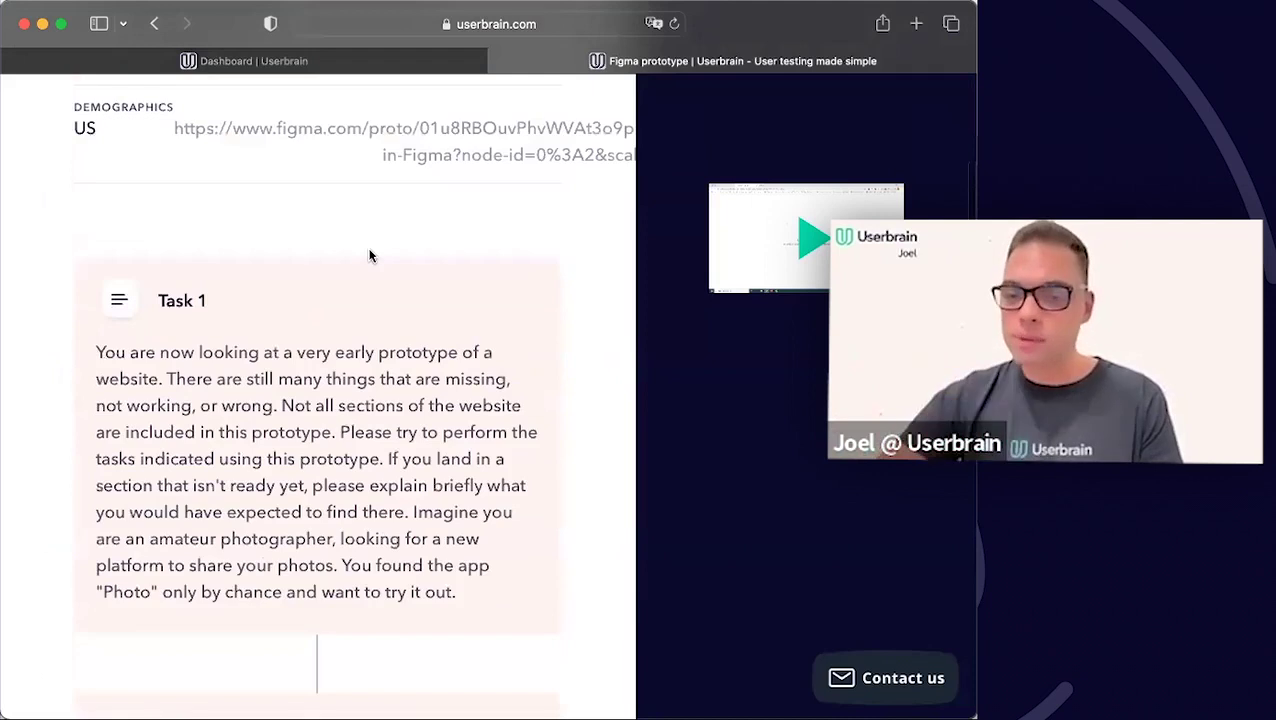
pyautogui.scroll(5, 369, 256)
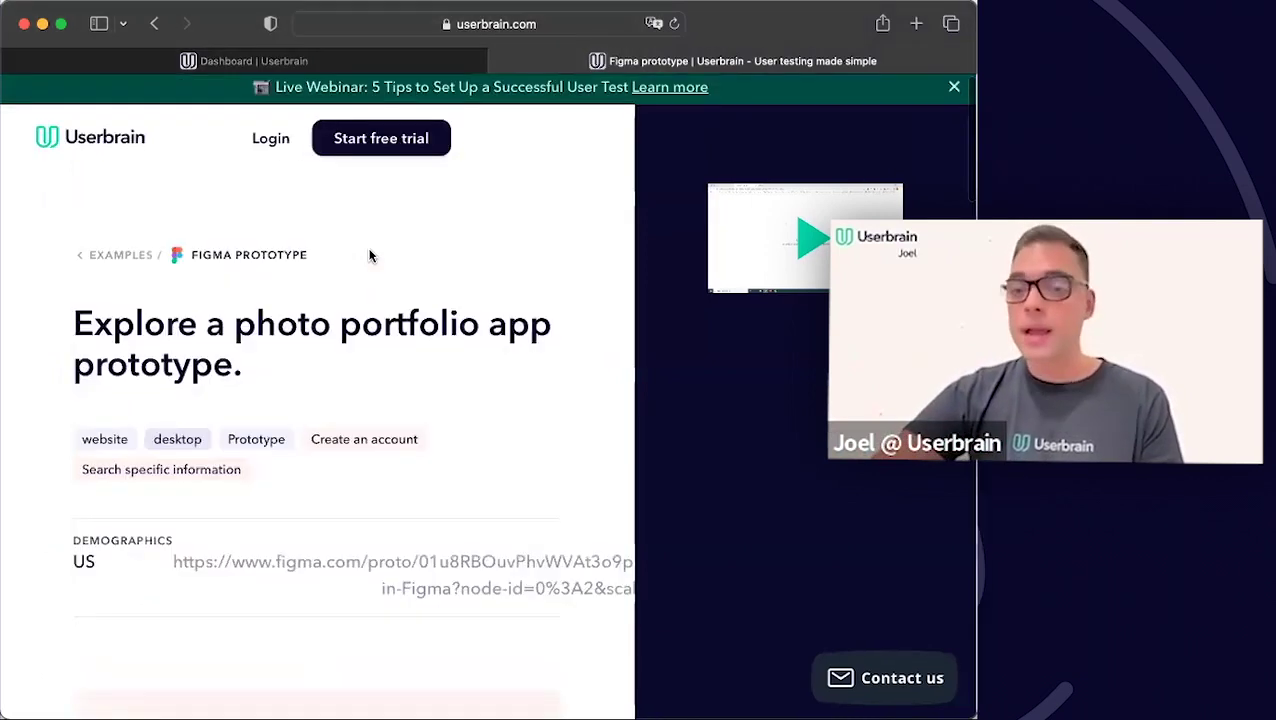
pyautogui.click(153, 24)
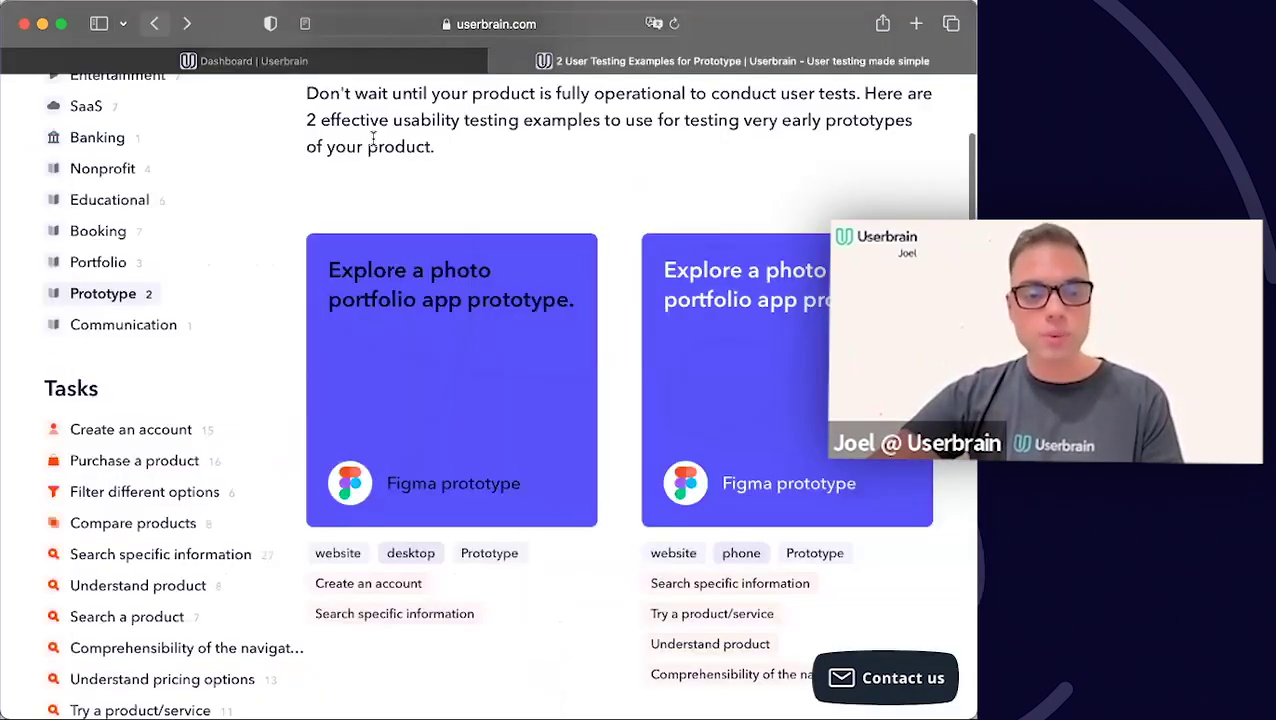
pyautogui.scroll(5, 450, 177)
# Go to the Userbrain blog and scroll through its UX and usability testing articles.
pyautogui.click(474, 146)
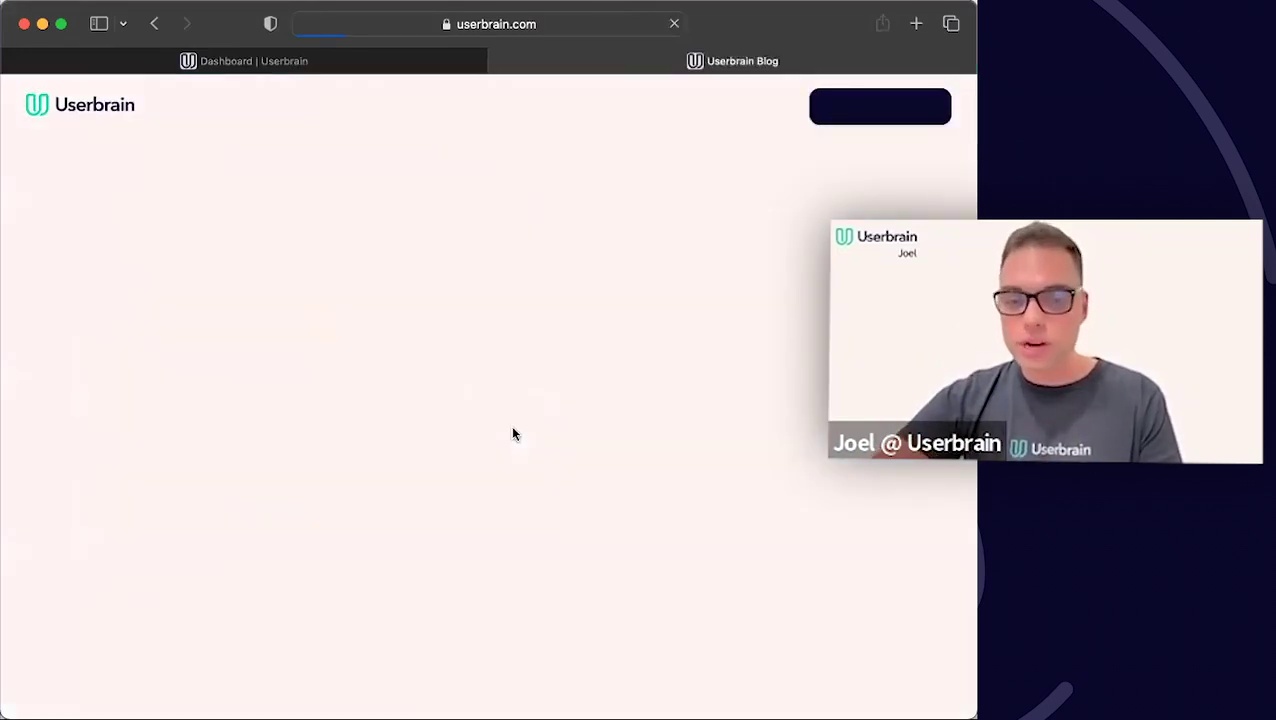
pyautogui.scroll(-5, 512, 434)
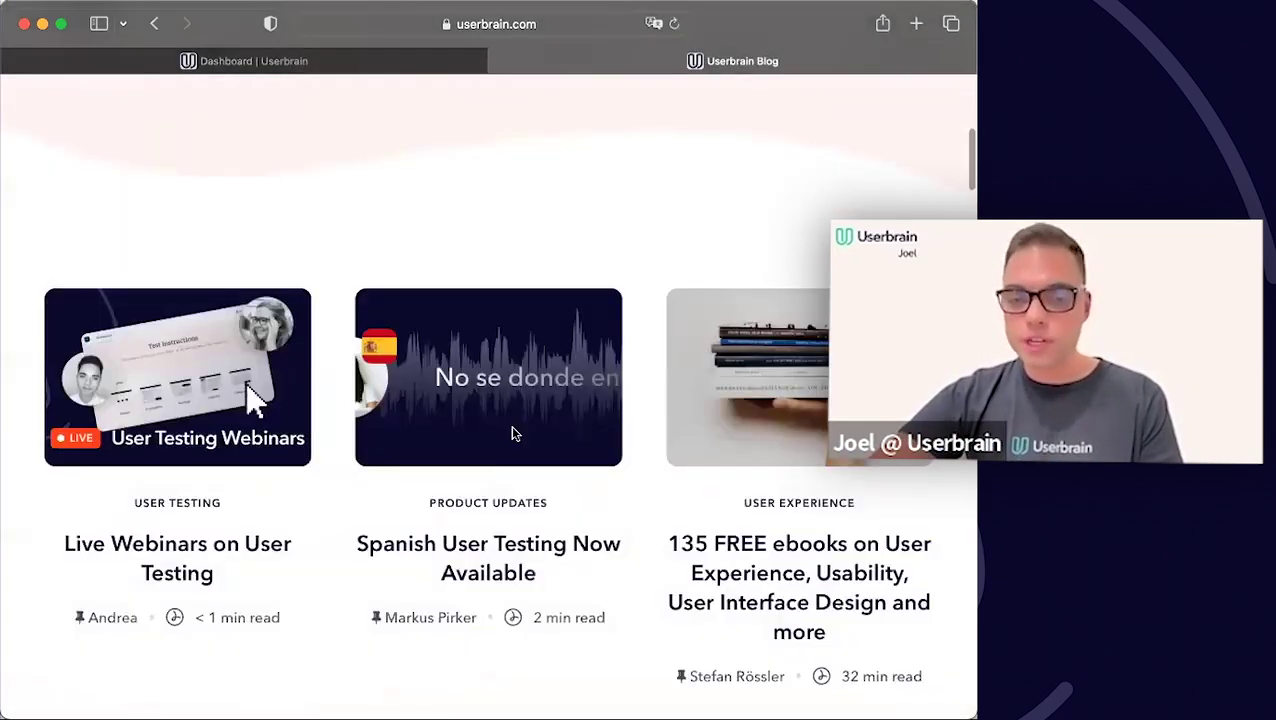
pyautogui.scroll(-2, 512, 434)
pyautogui.scroll(-10, 512, 434)
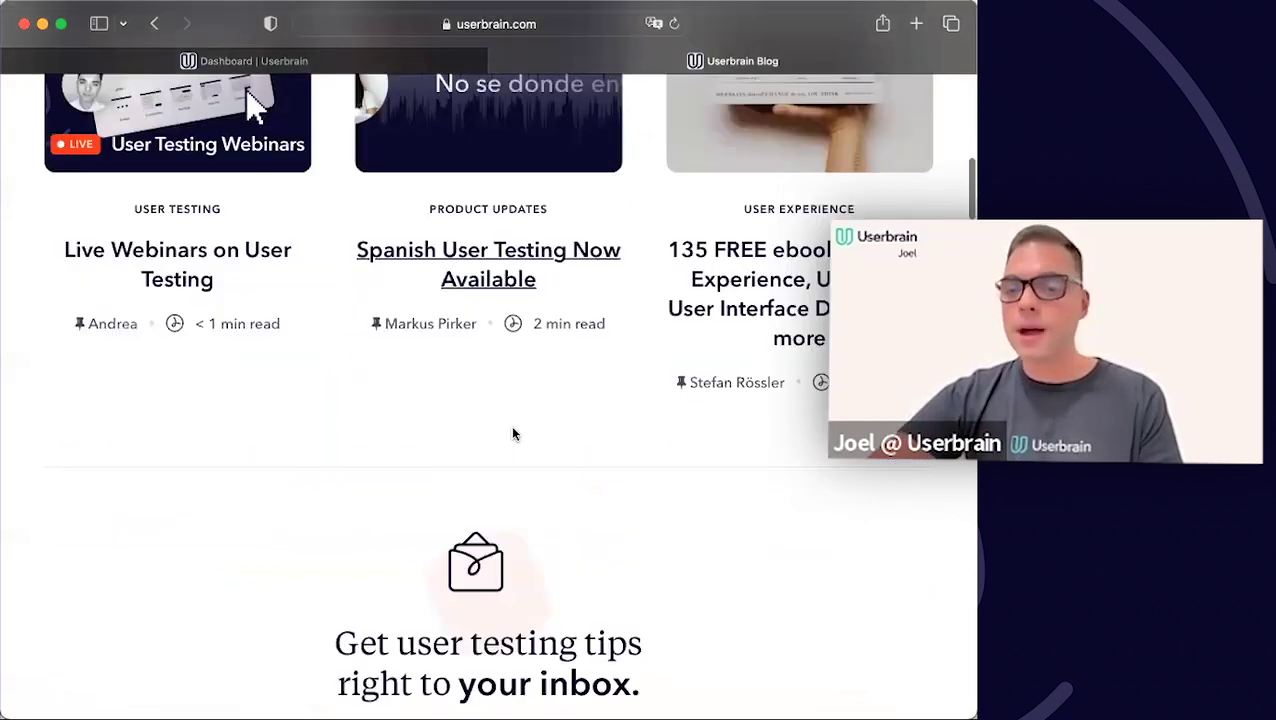
pyautogui.scroll(-15, 513, 432)
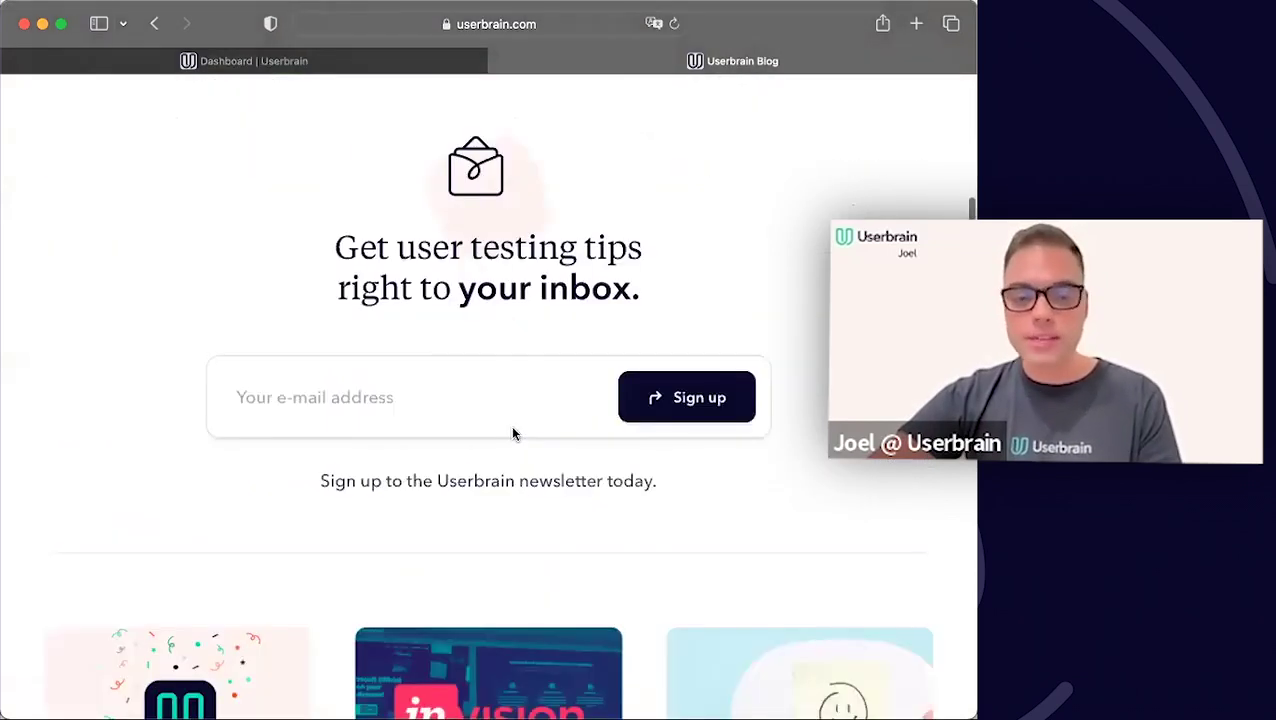
pyautogui.scroll(-1, 512, 434)
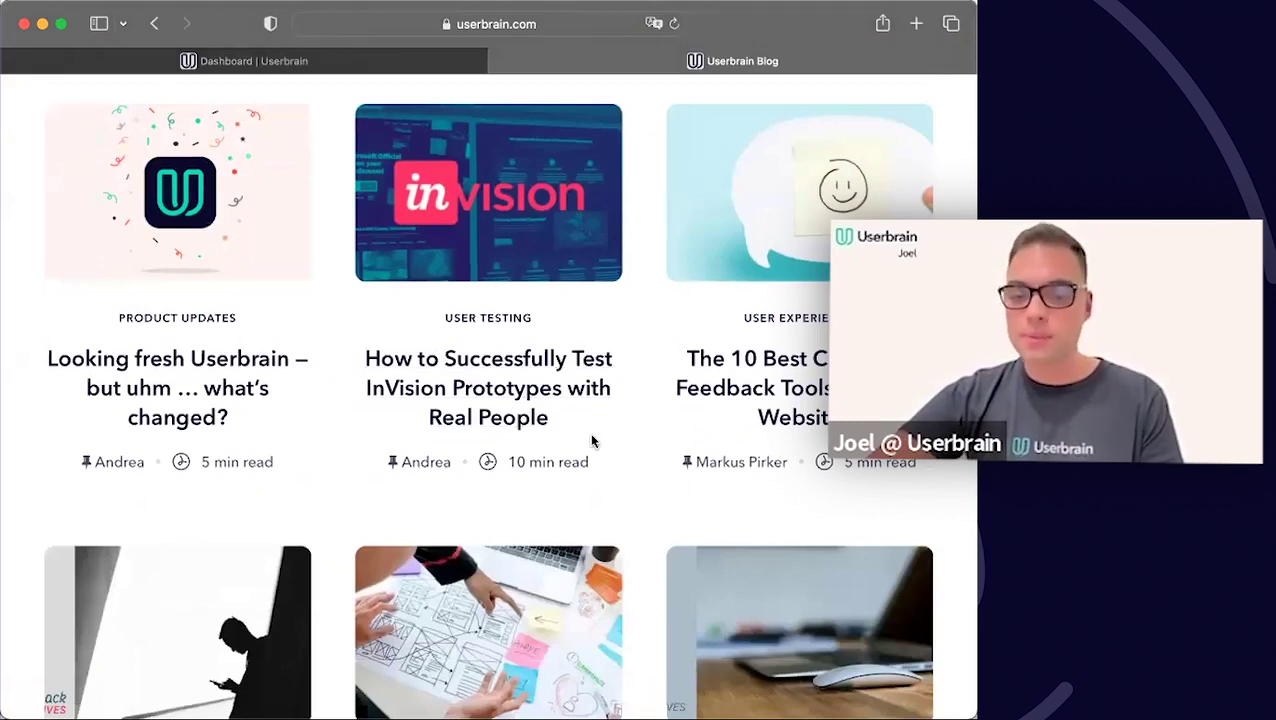
pyautogui.scroll(-5, 591, 441)
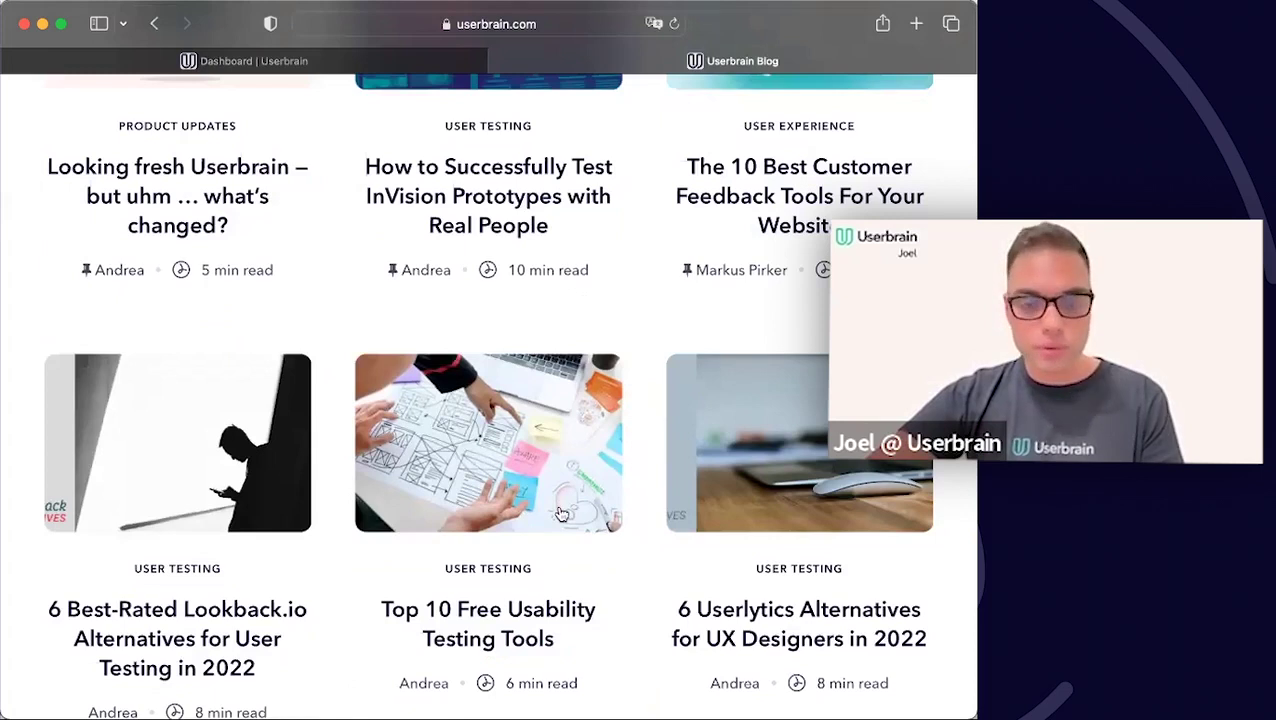
pyautogui.scroll(10, 561, 514)
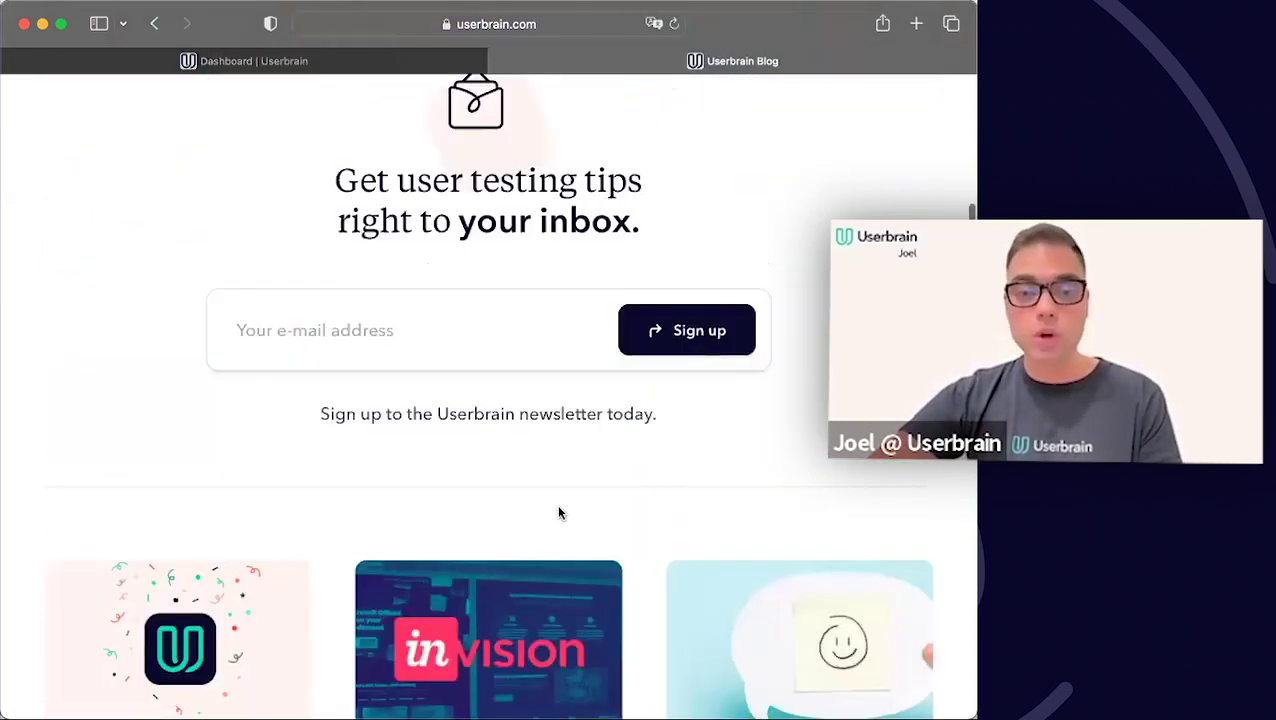
pyautogui.scroll(6, 559, 513)
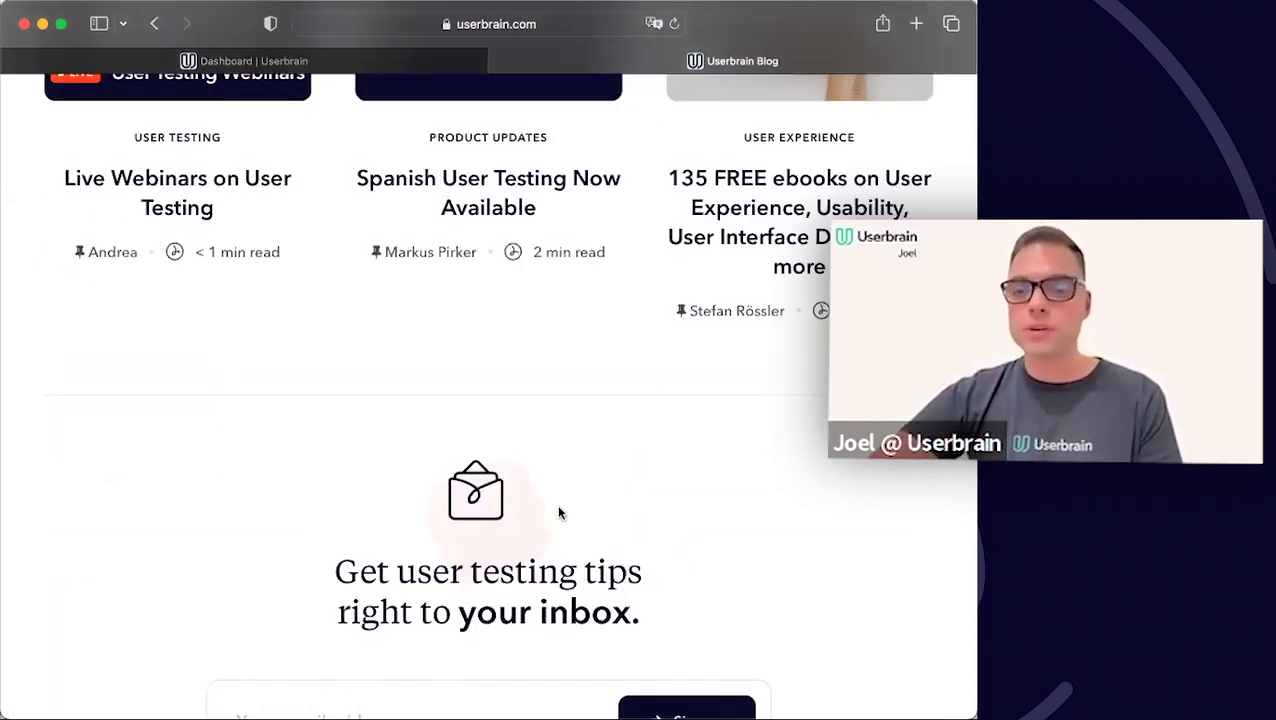
pyautogui.scroll(7, 559, 513)
pyautogui.scroll(3, 445, 222)
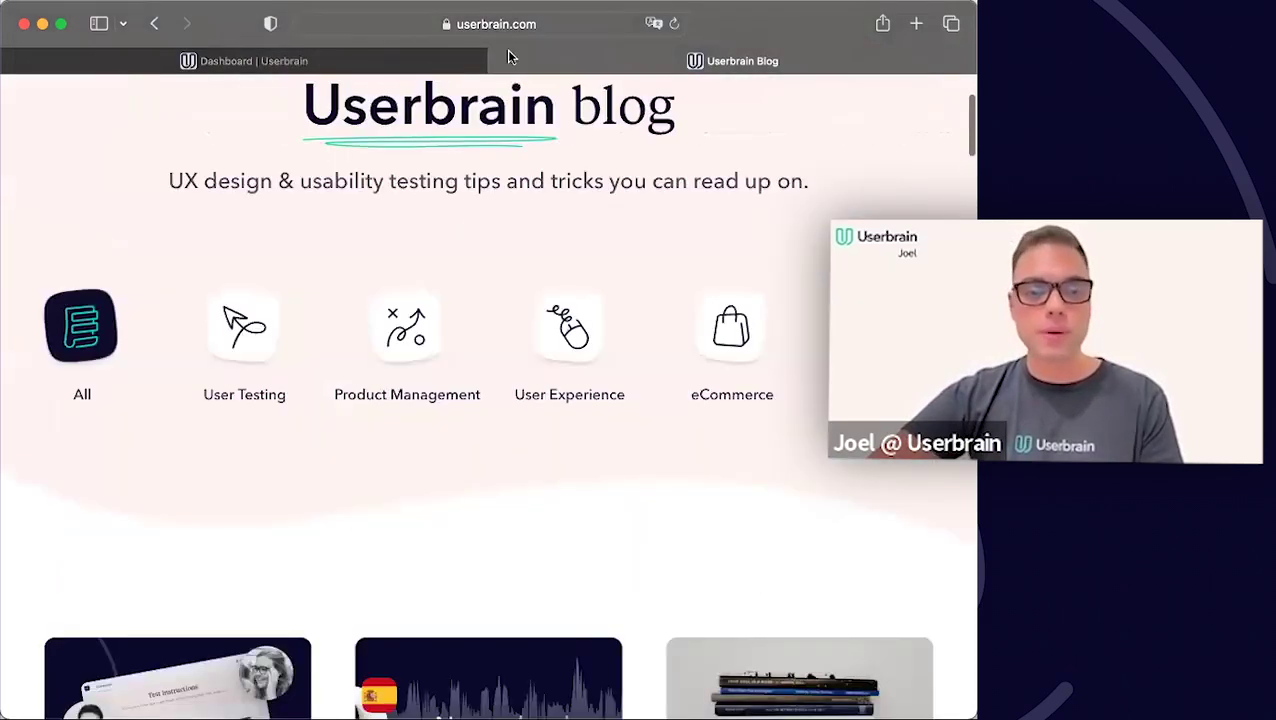
pyautogui.scroll(3, 459, 180)
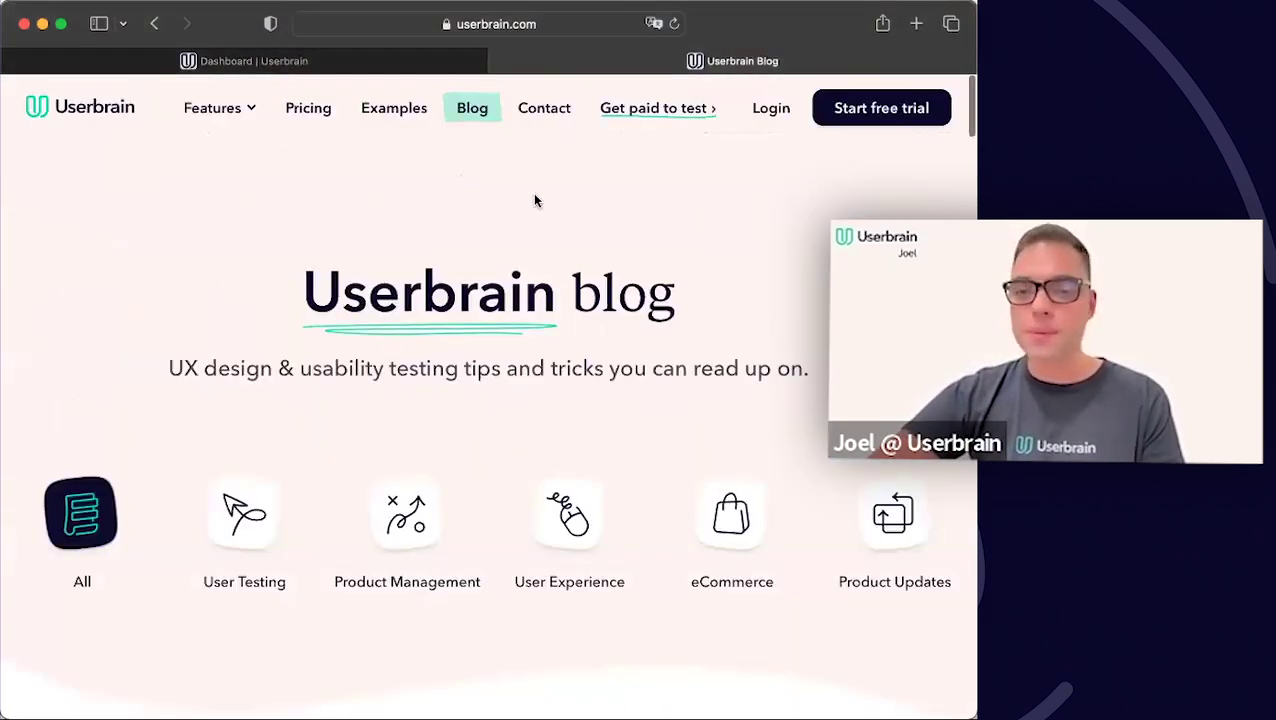